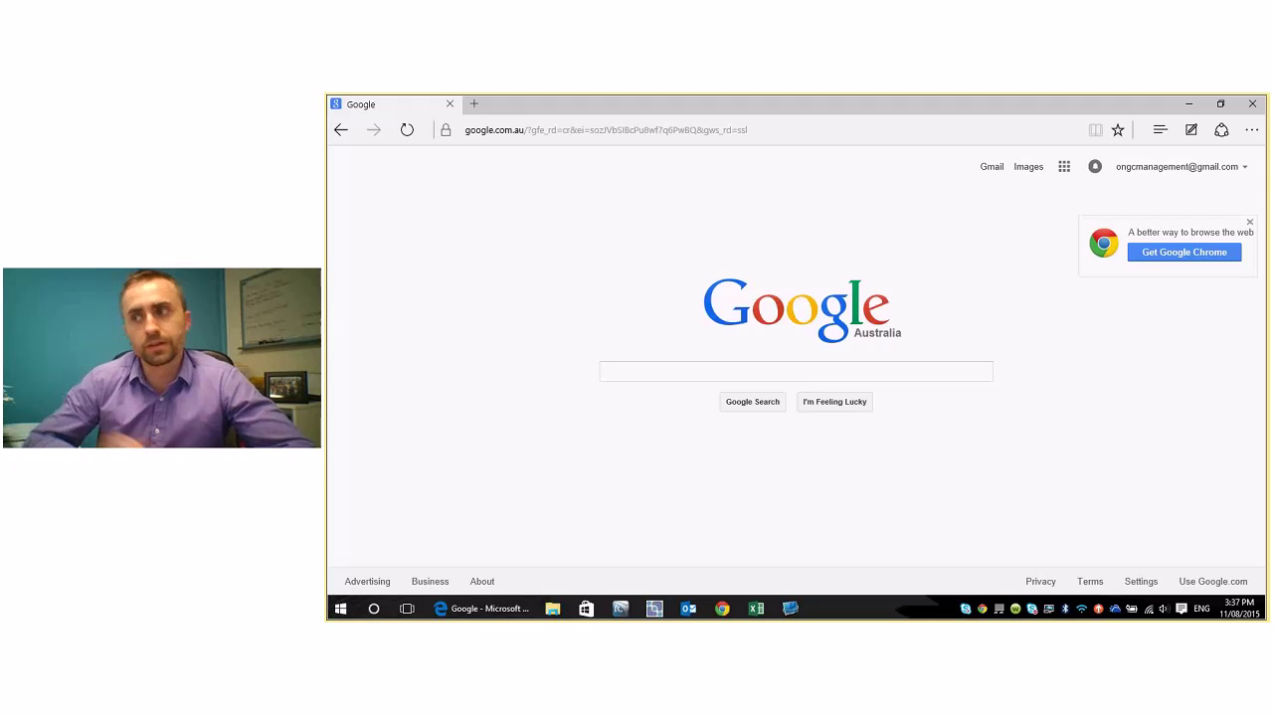
- Load psa.ongc.com.au/support in Edge to bring up the portal login page
left_click(719, 134)
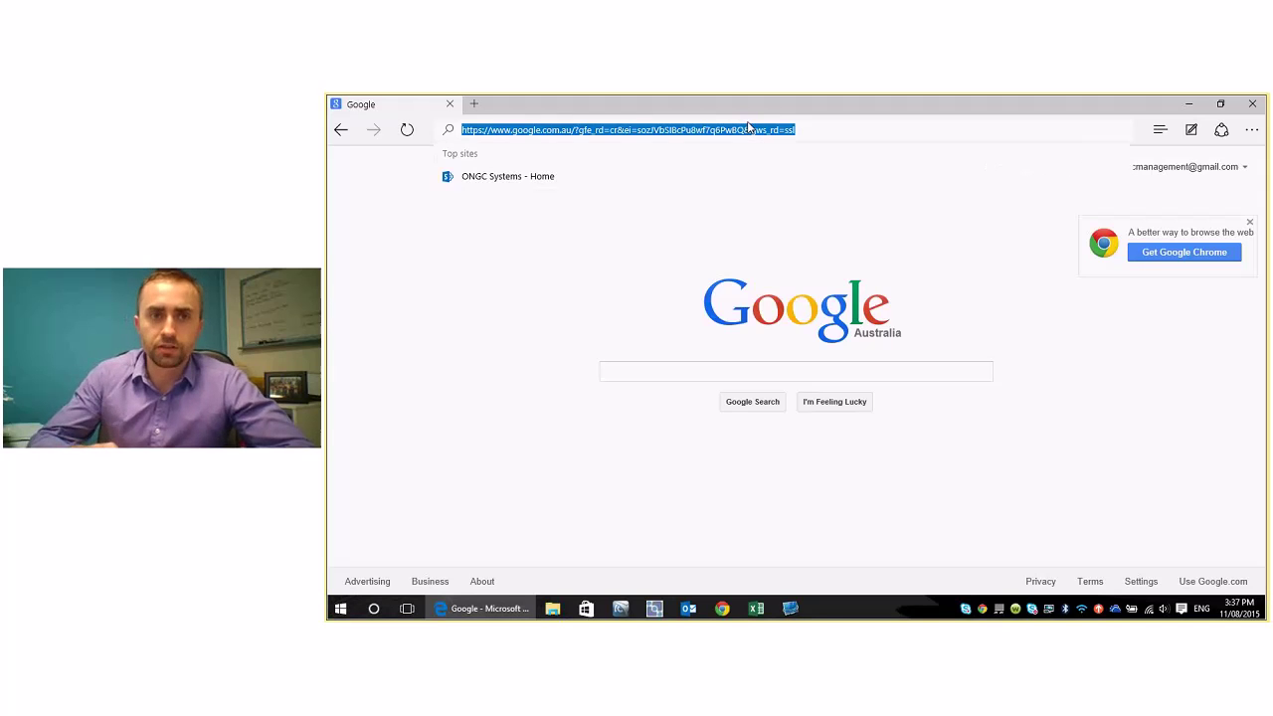
key("BackSpace")
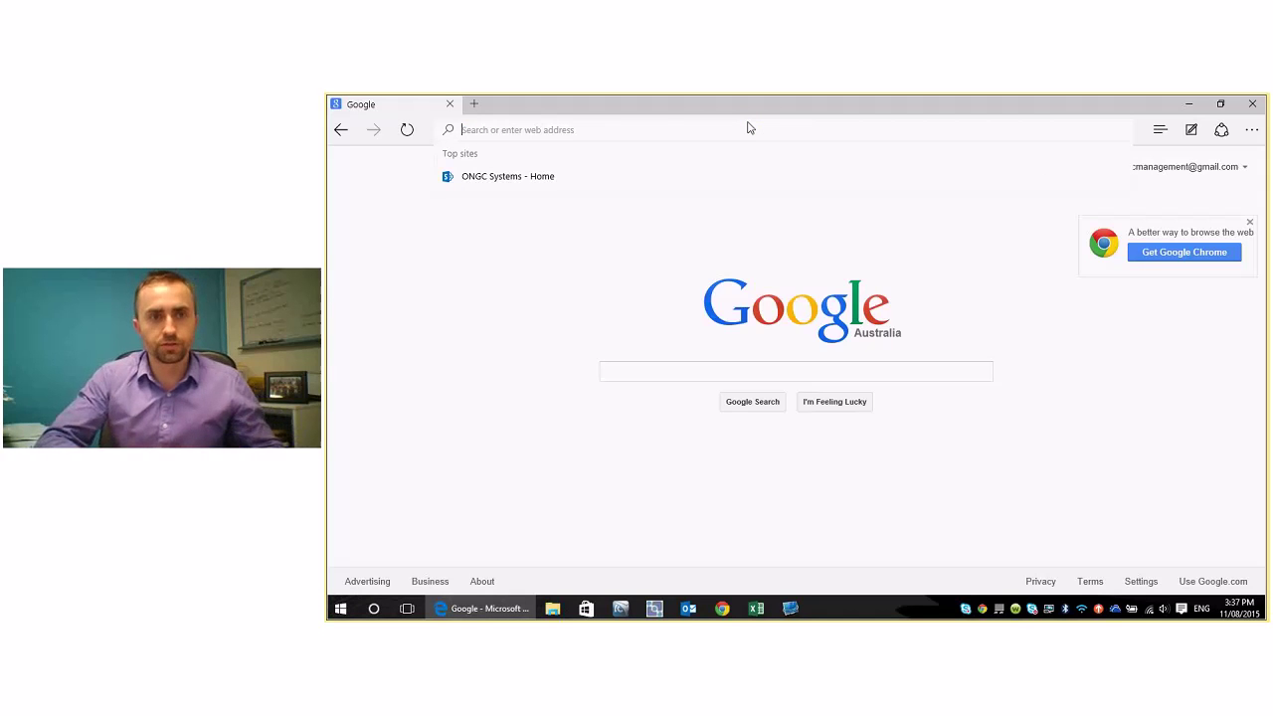
type("psa.ong")
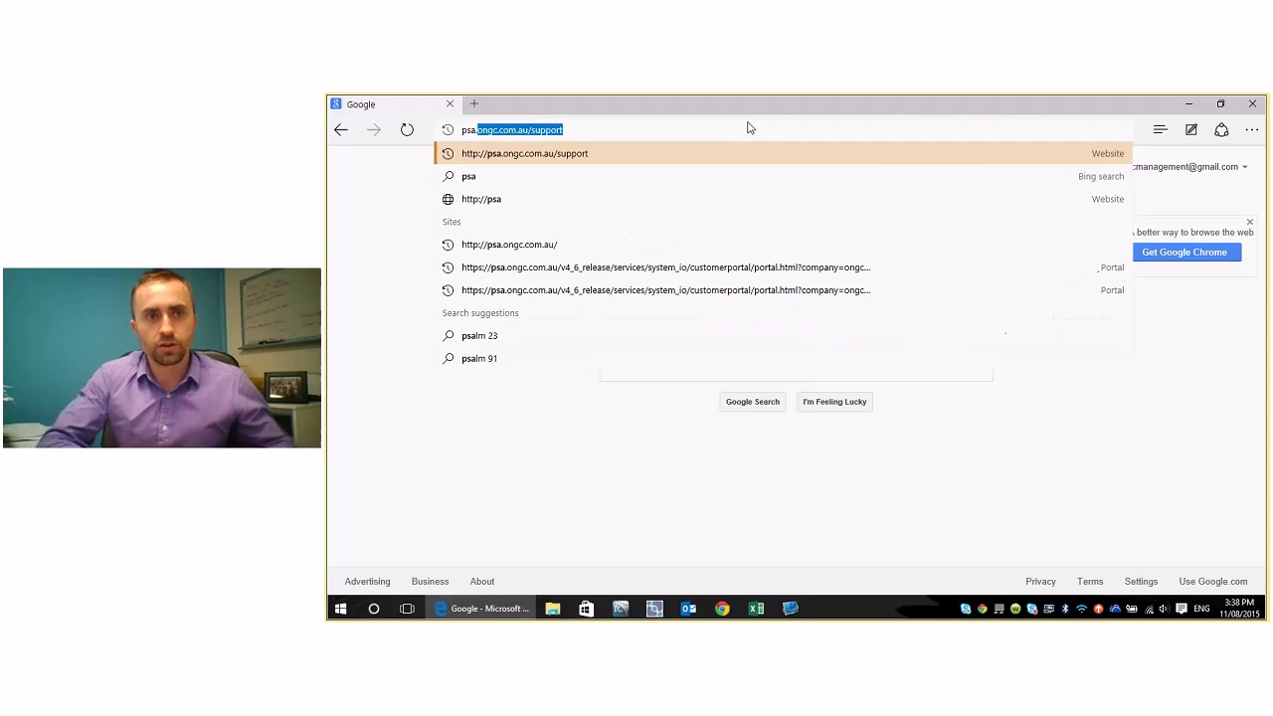
type("c.com.au")
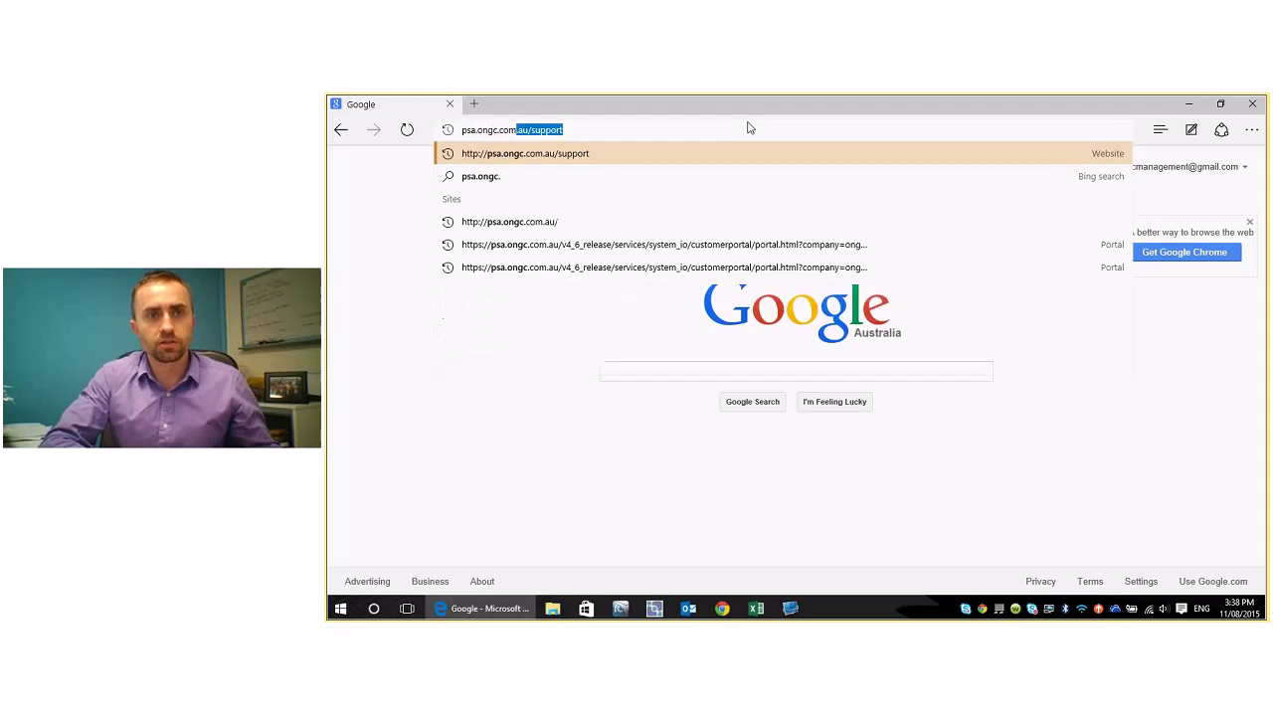
type("/suppo")
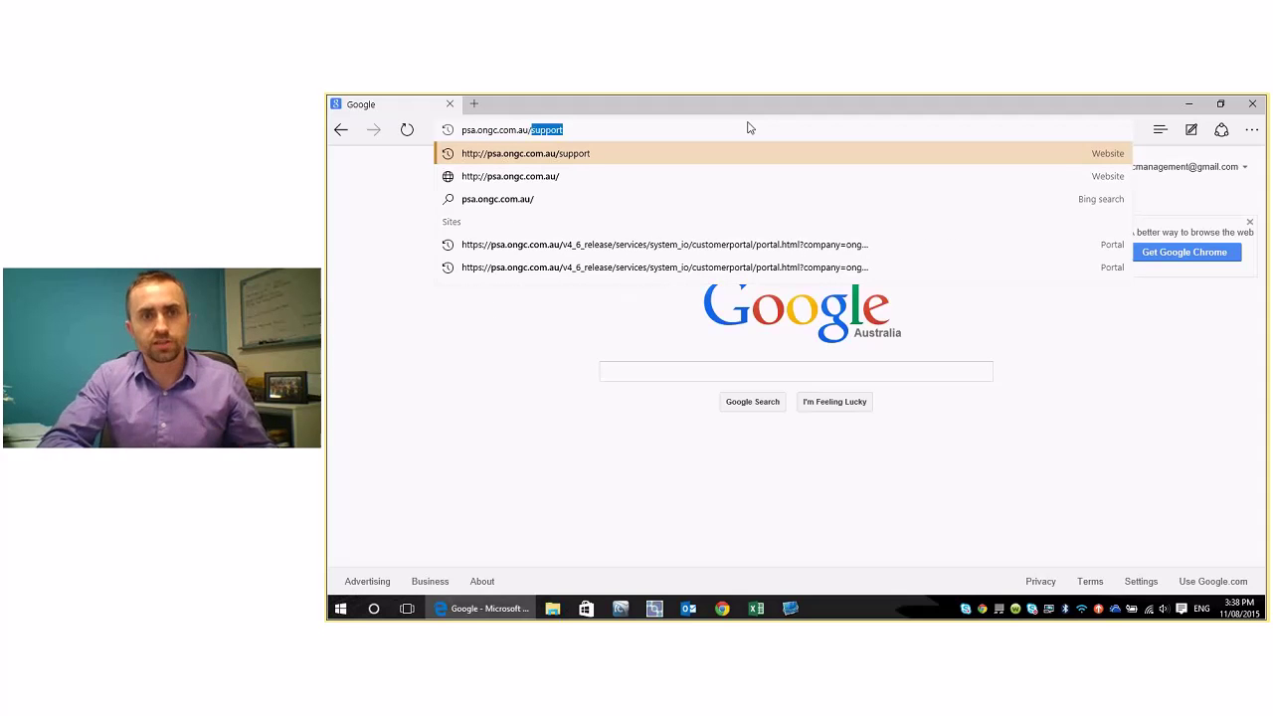
type("rt")
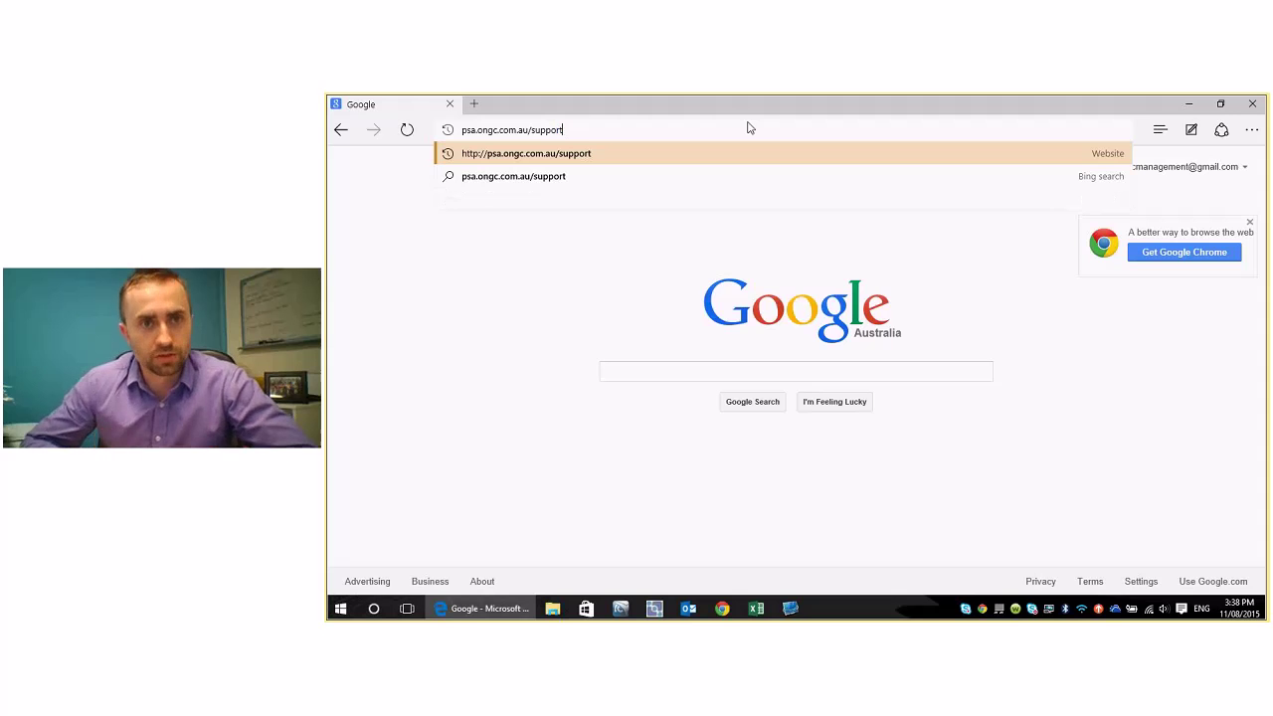
key("Return")
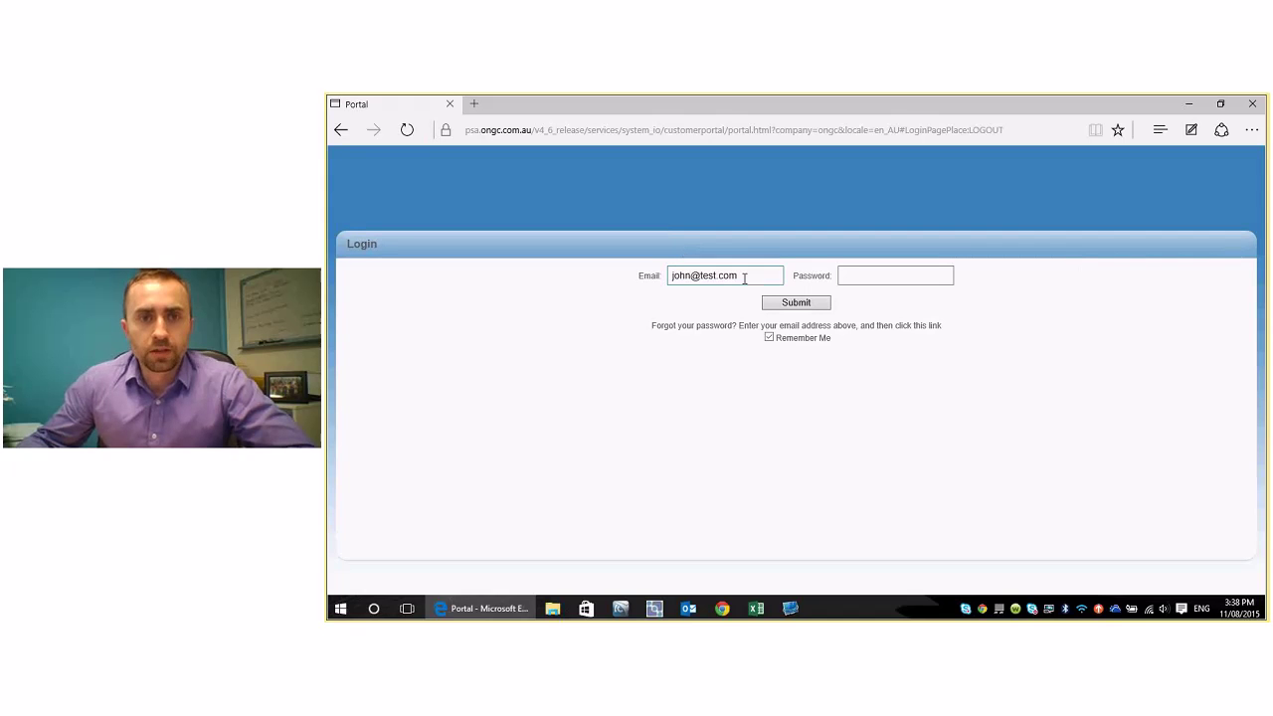
- Log in to the portal with the saved email and the account password
left_click(745, 277)
left_click(856, 277)
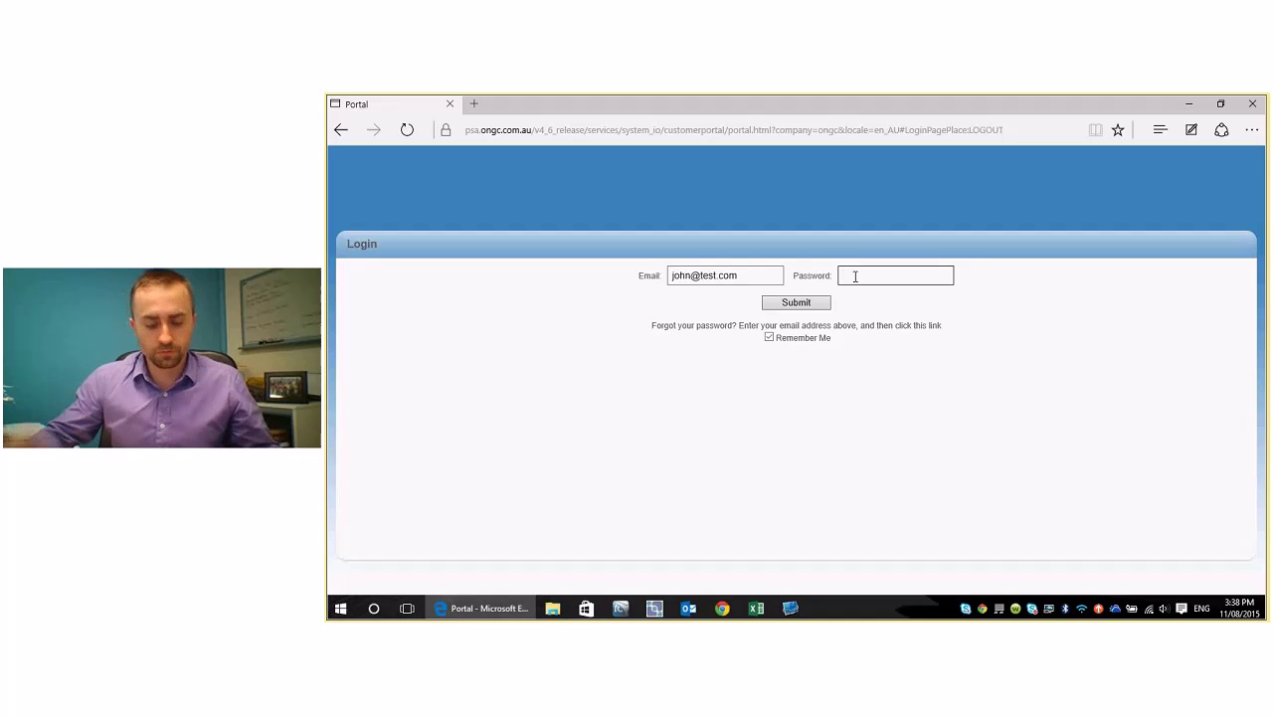
type("********")
key("Return")
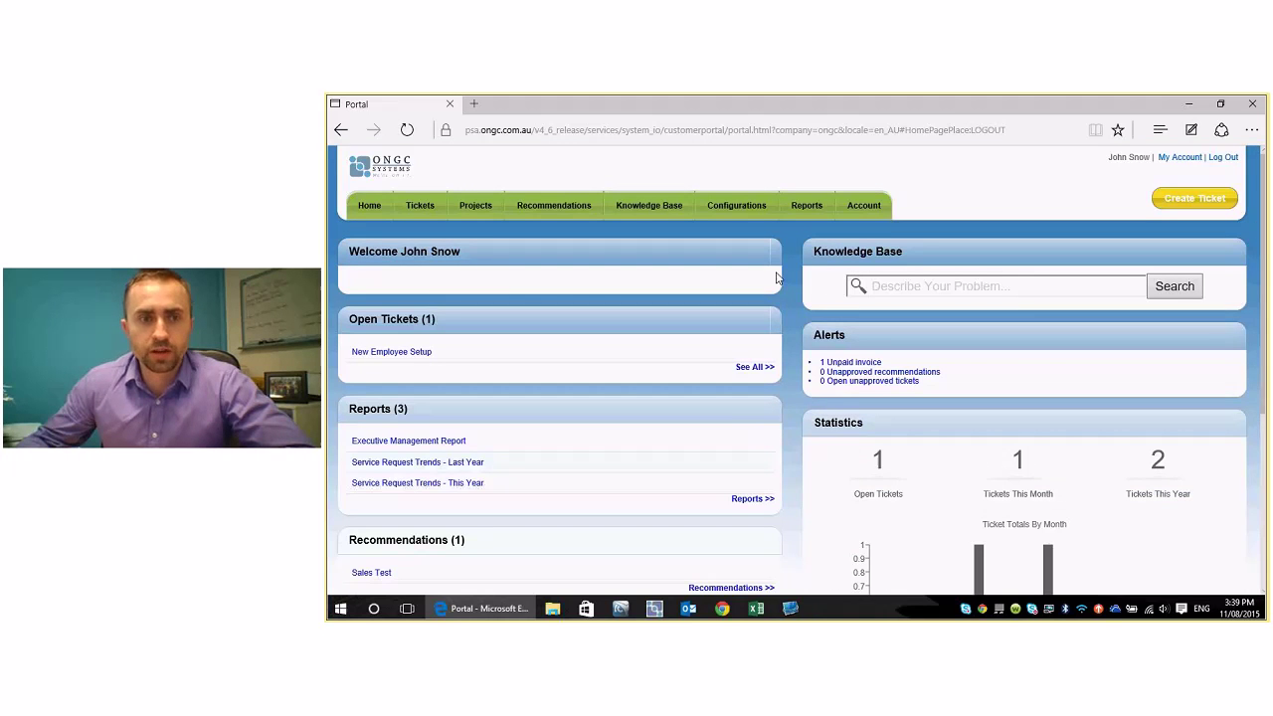
scroll(777, 277, "down", 3)
scroll(778, 277, "up", 3)
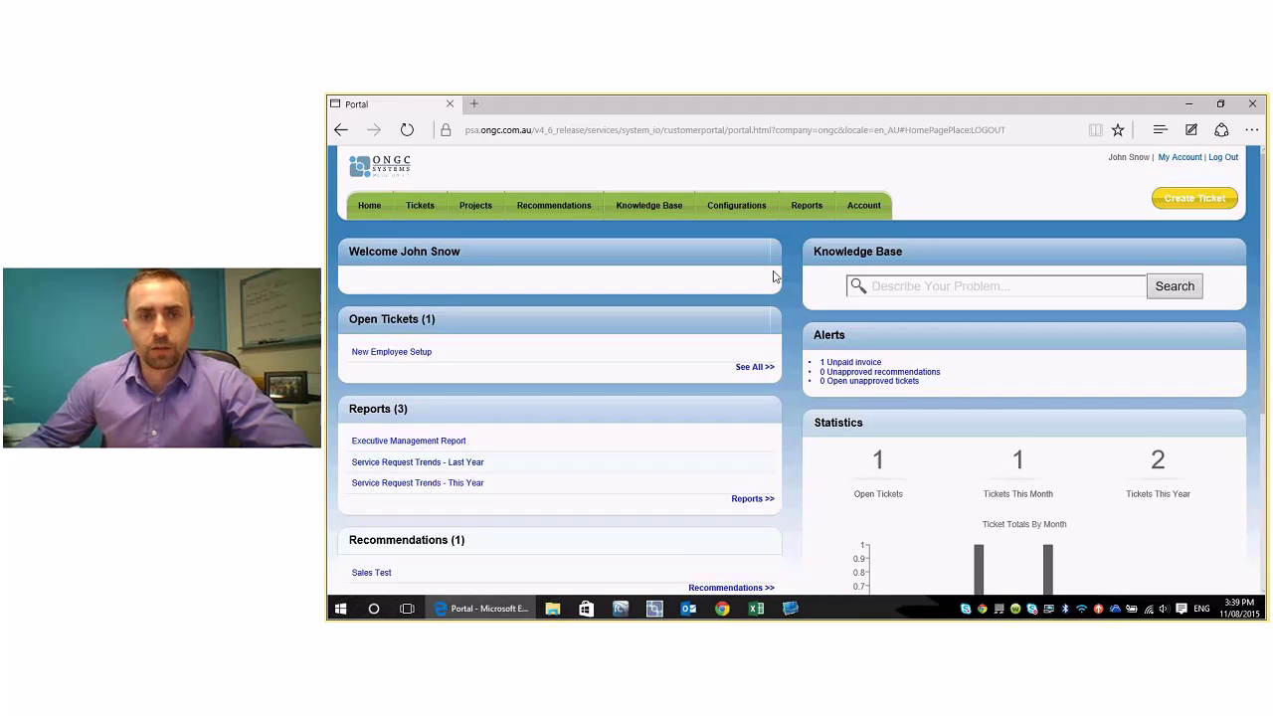
scroll(775, 277, "down", 1)
scroll(775, 277, "down", 1)
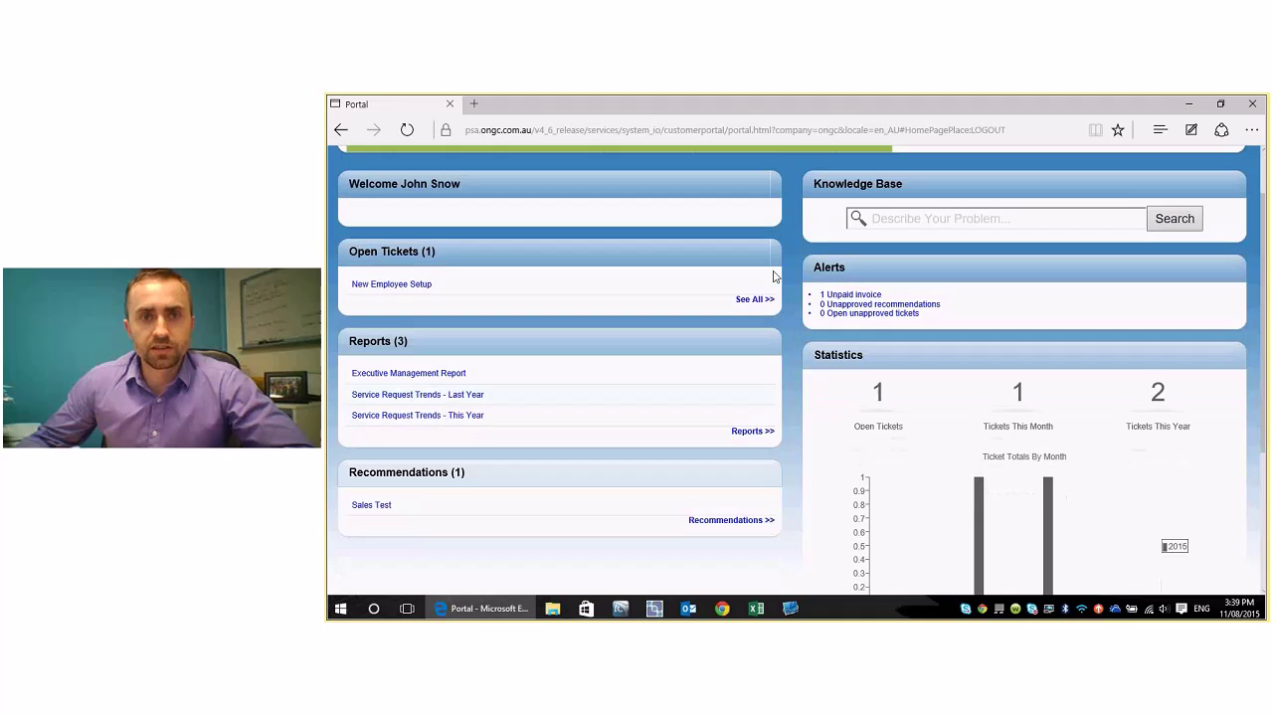
left_click_drag(352, 183, 551, 212)
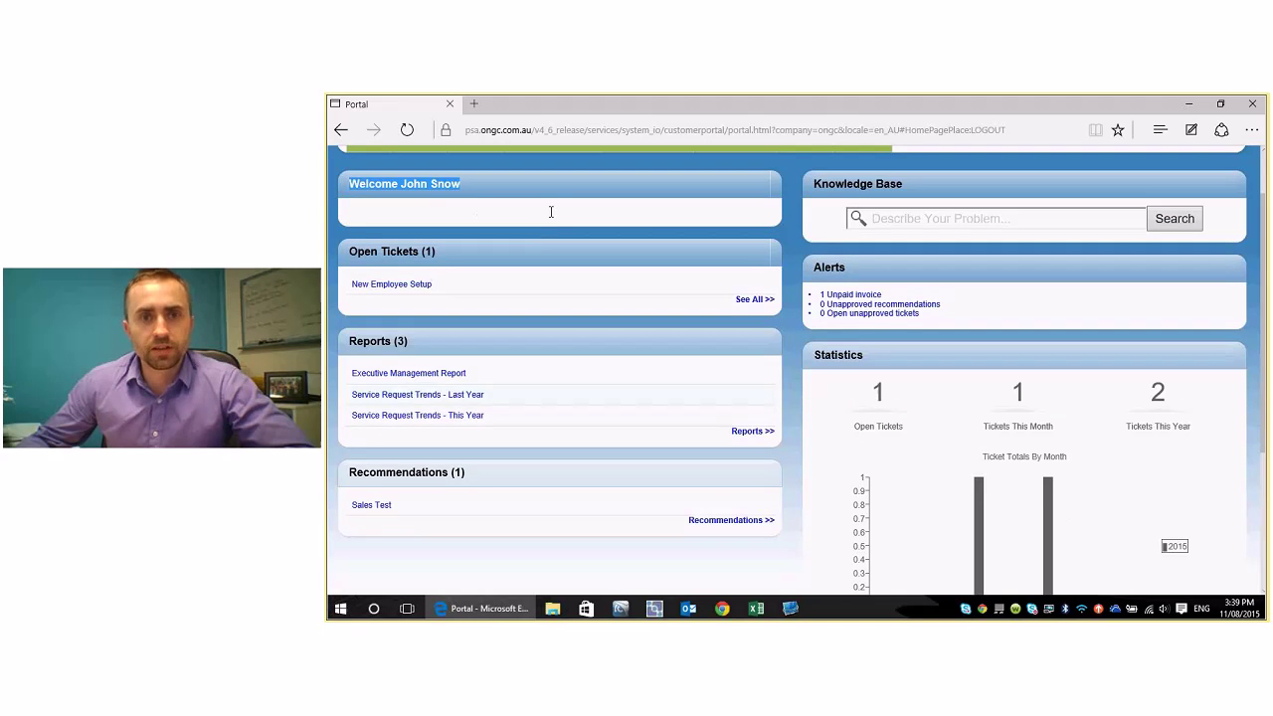
left_click(381, 210)
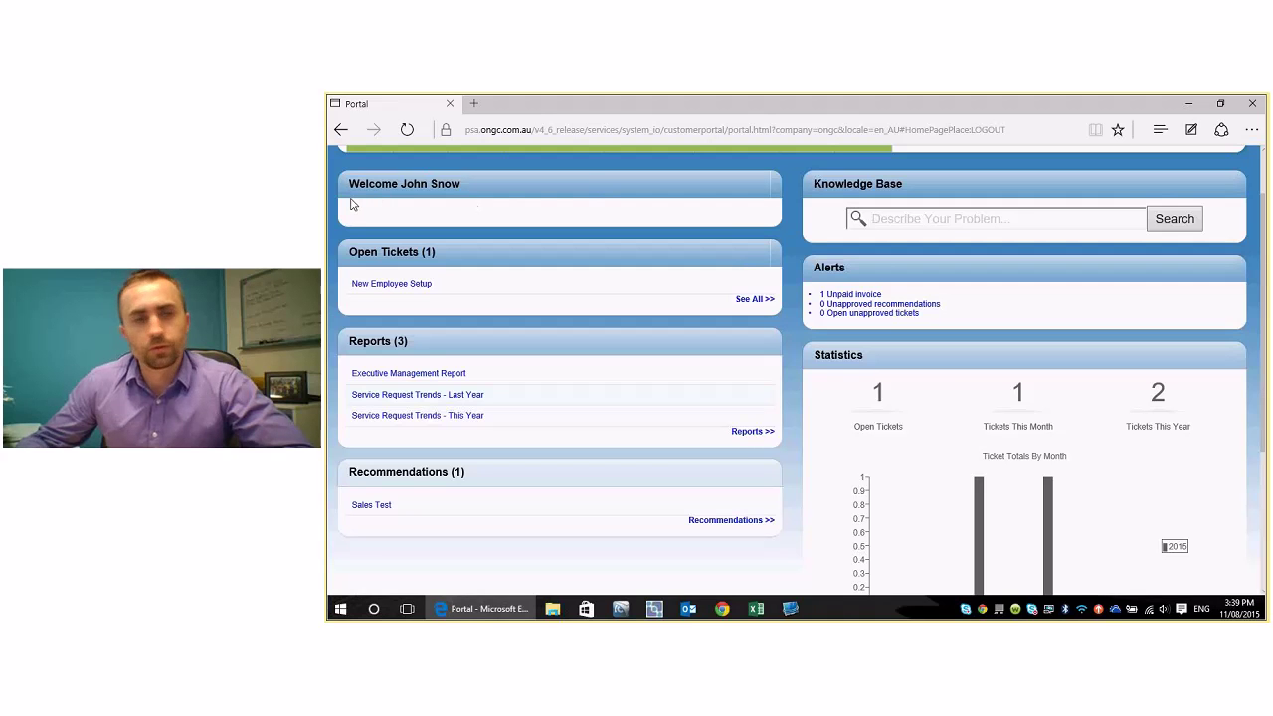
mouse_move(349, 250)
left_mouse_down()
mouse_move(434, 287)
mouse_move(352, 254)
left_mouse_up()
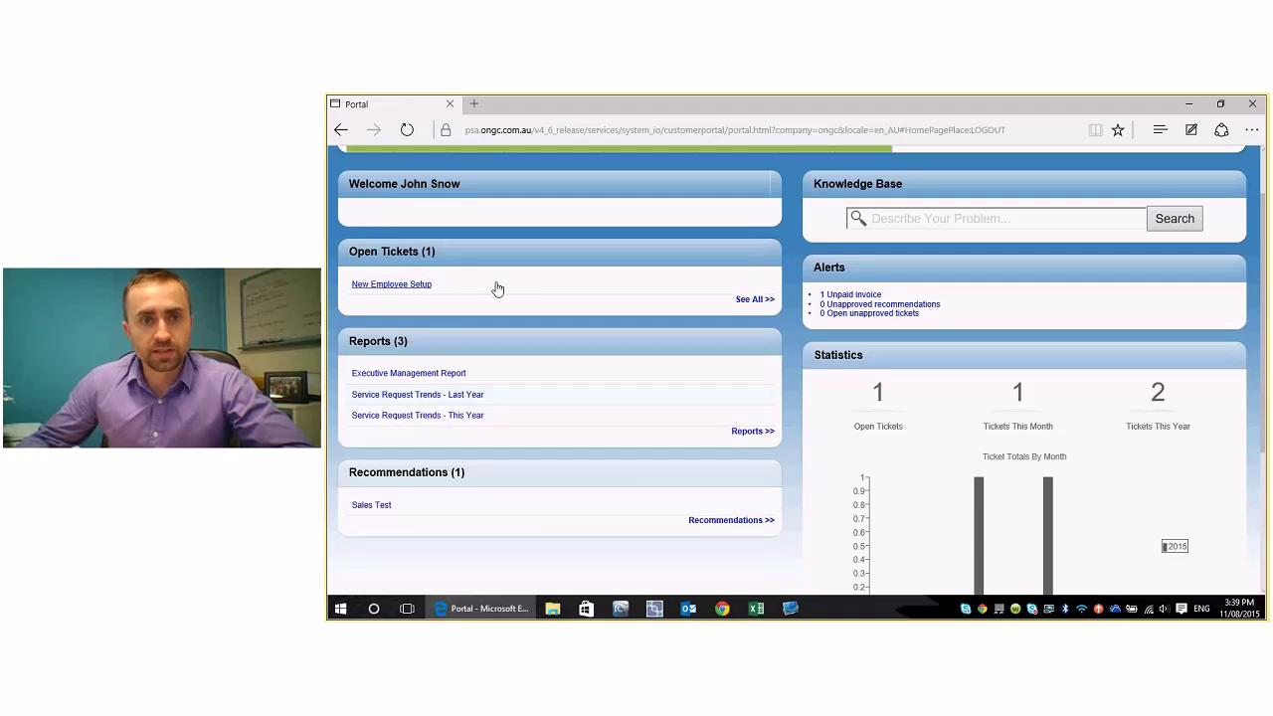
scroll(749, 309, "up", 2)
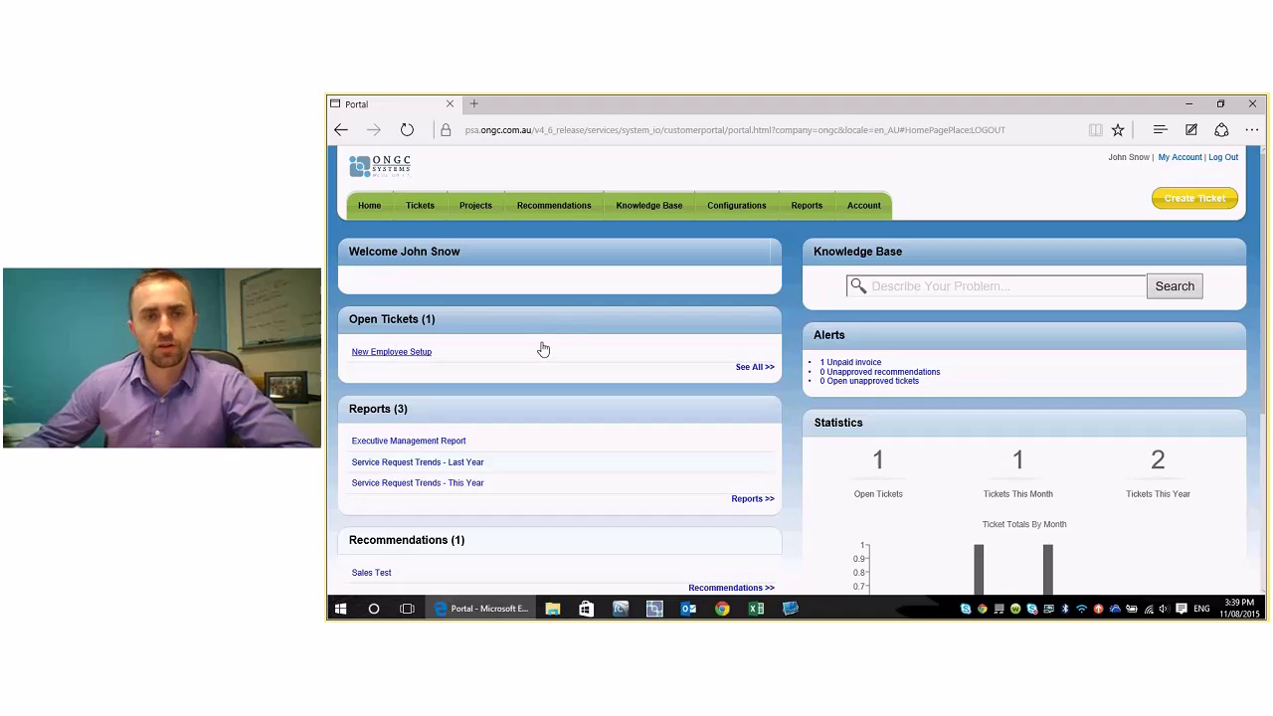
scroll(543, 349, "down", 2)
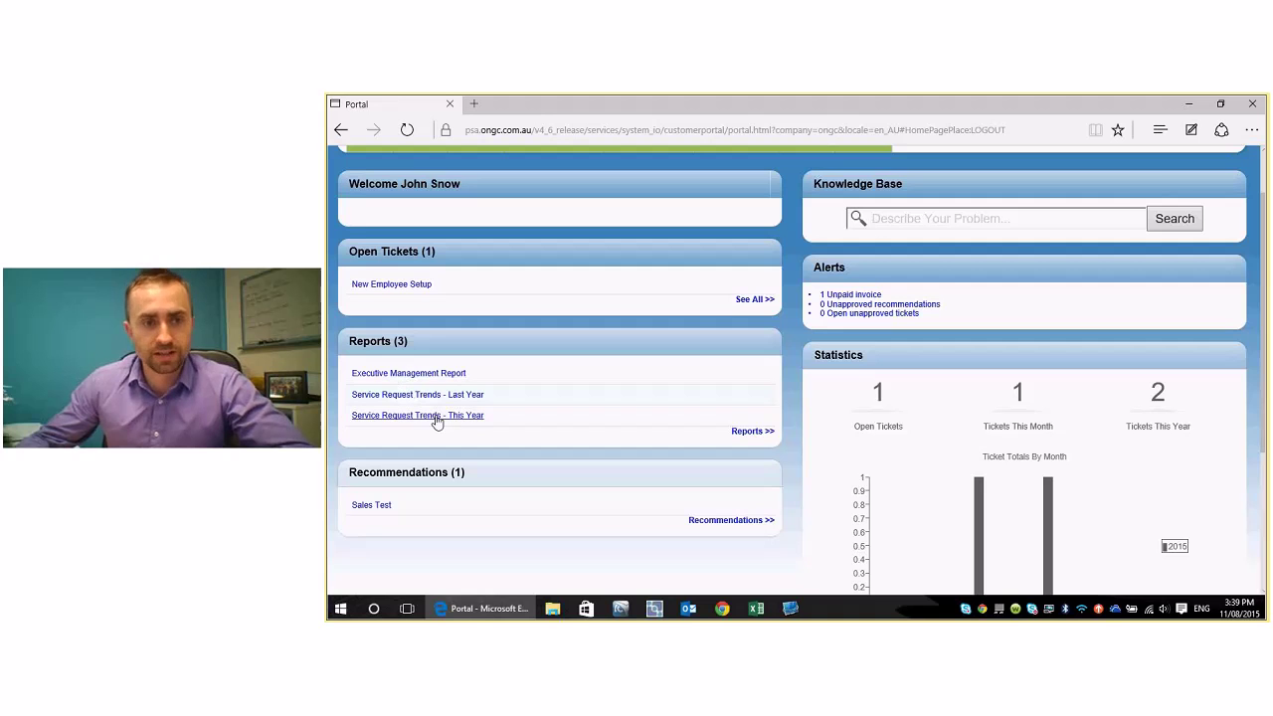
scroll(773, 416, "up", 2)
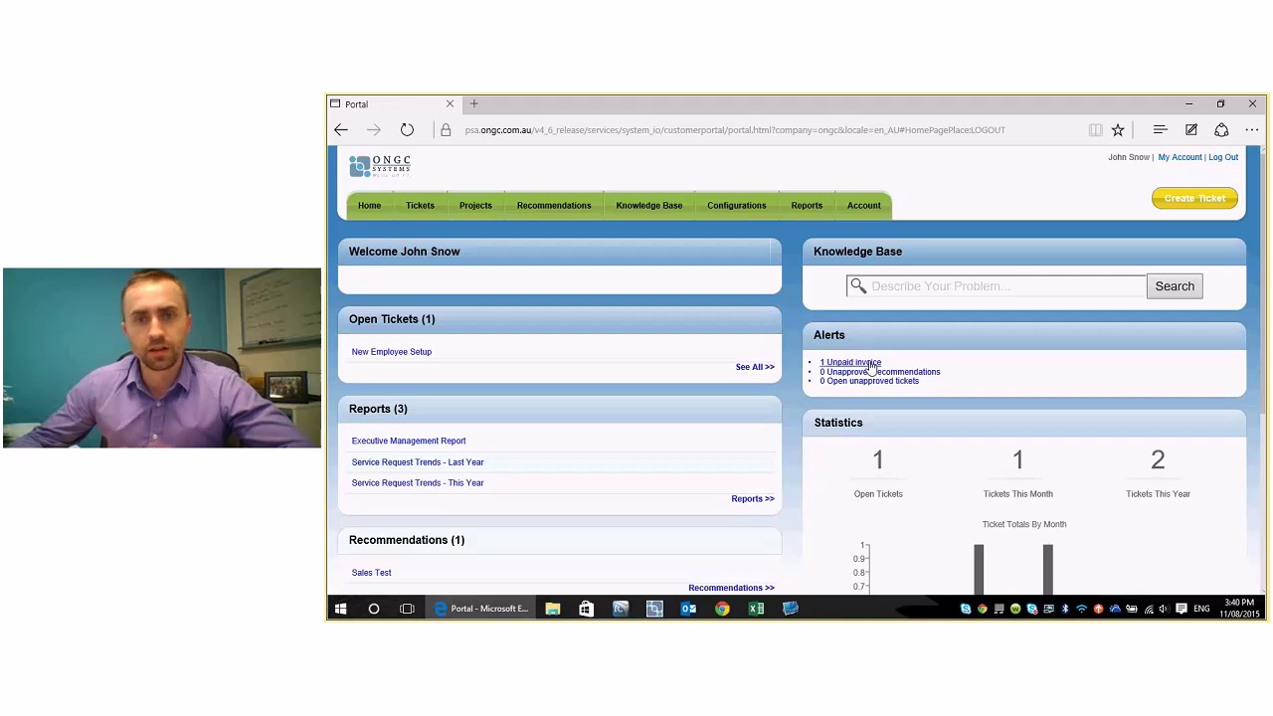
scroll(982, 368, "down", 2)
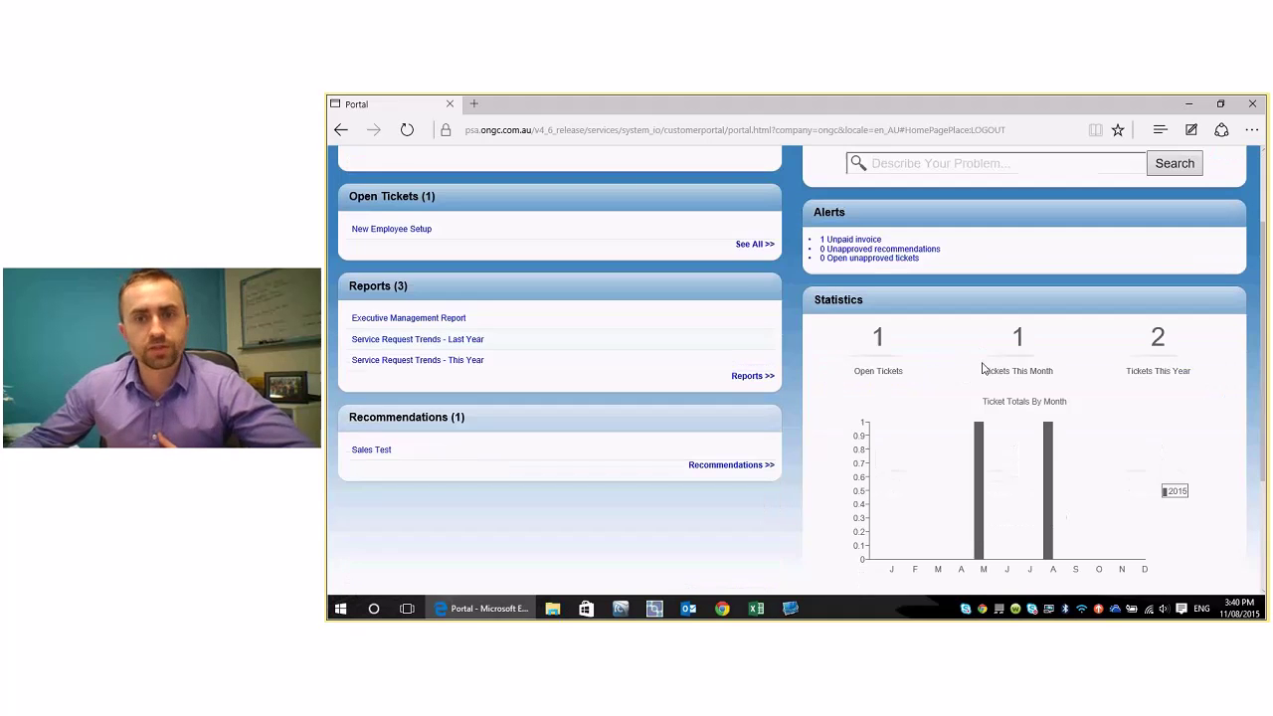
scroll(982, 368, "down", 1)
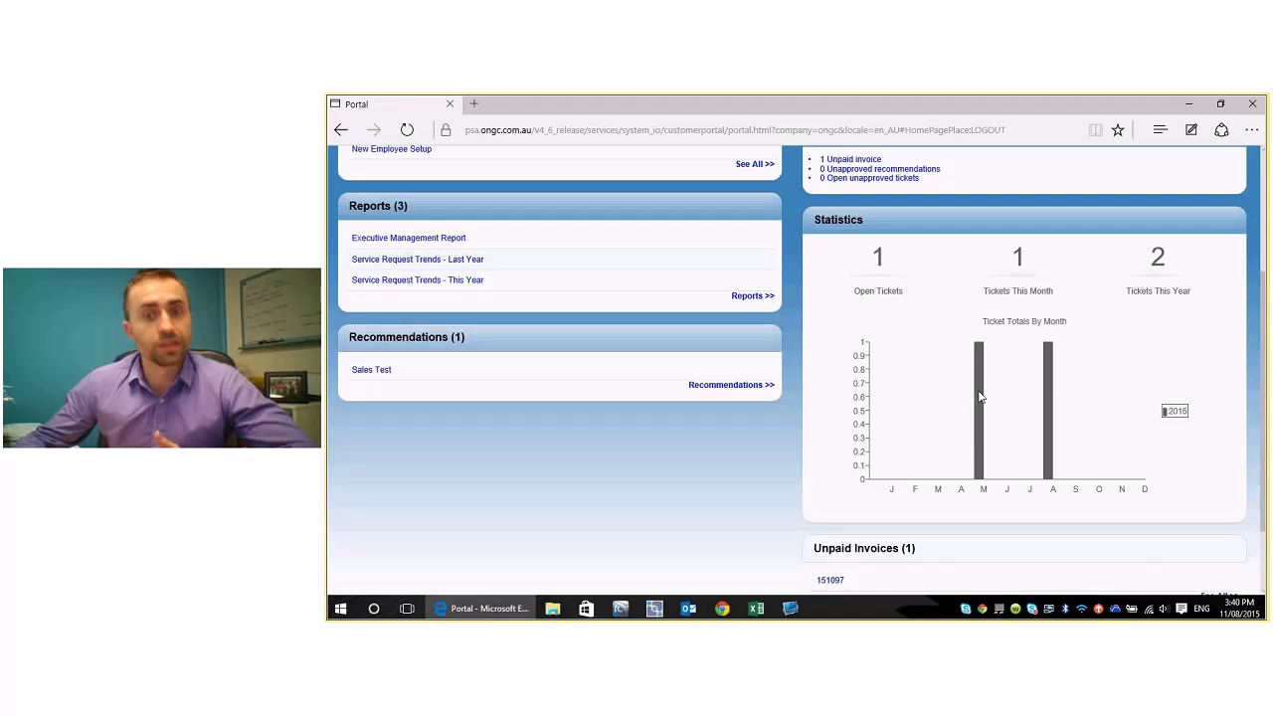
scroll(979, 398, "up", 3)
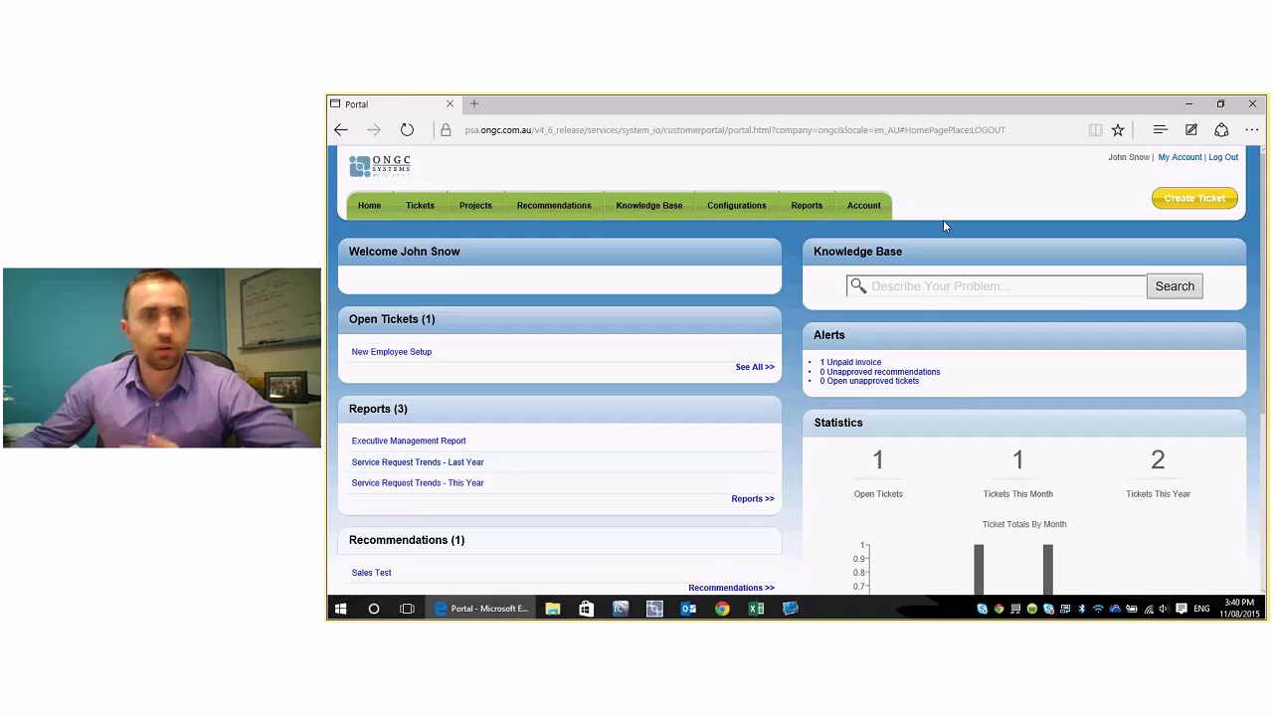
- Search the Tickets page with the Closed status included to list every ticket
left_click(418, 209)
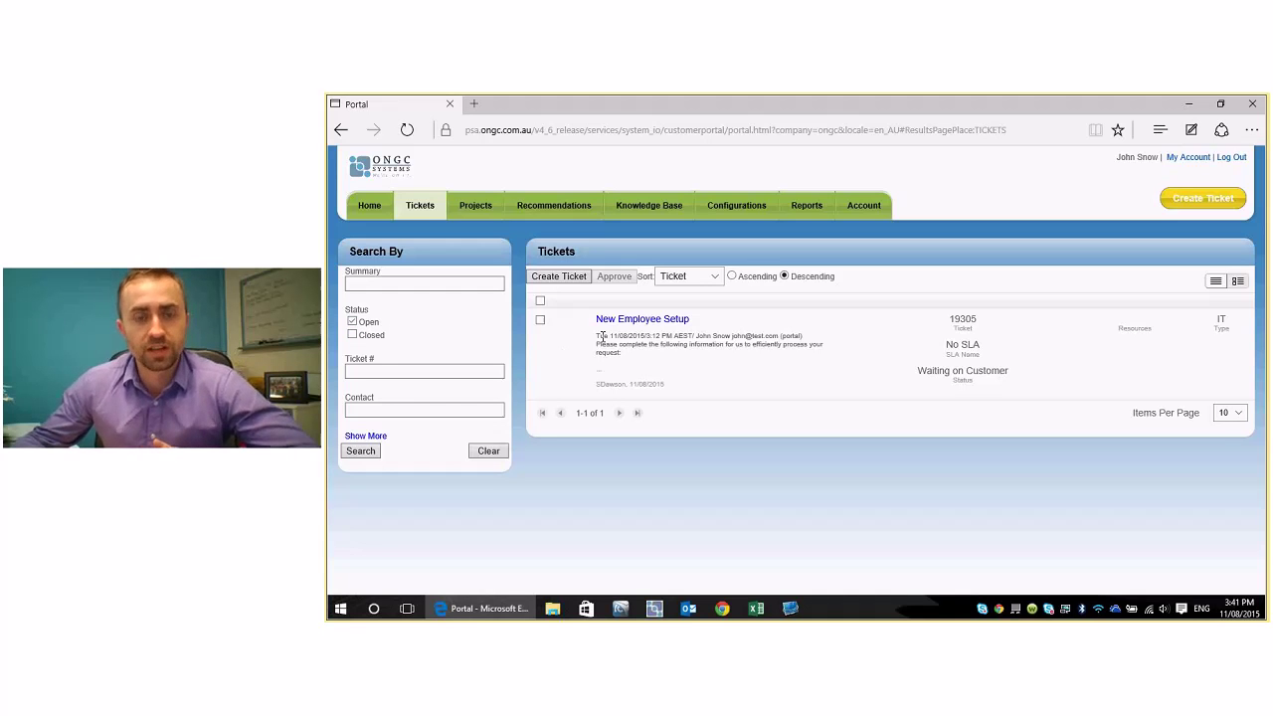
left_click(352, 335)
left_click(361, 450)
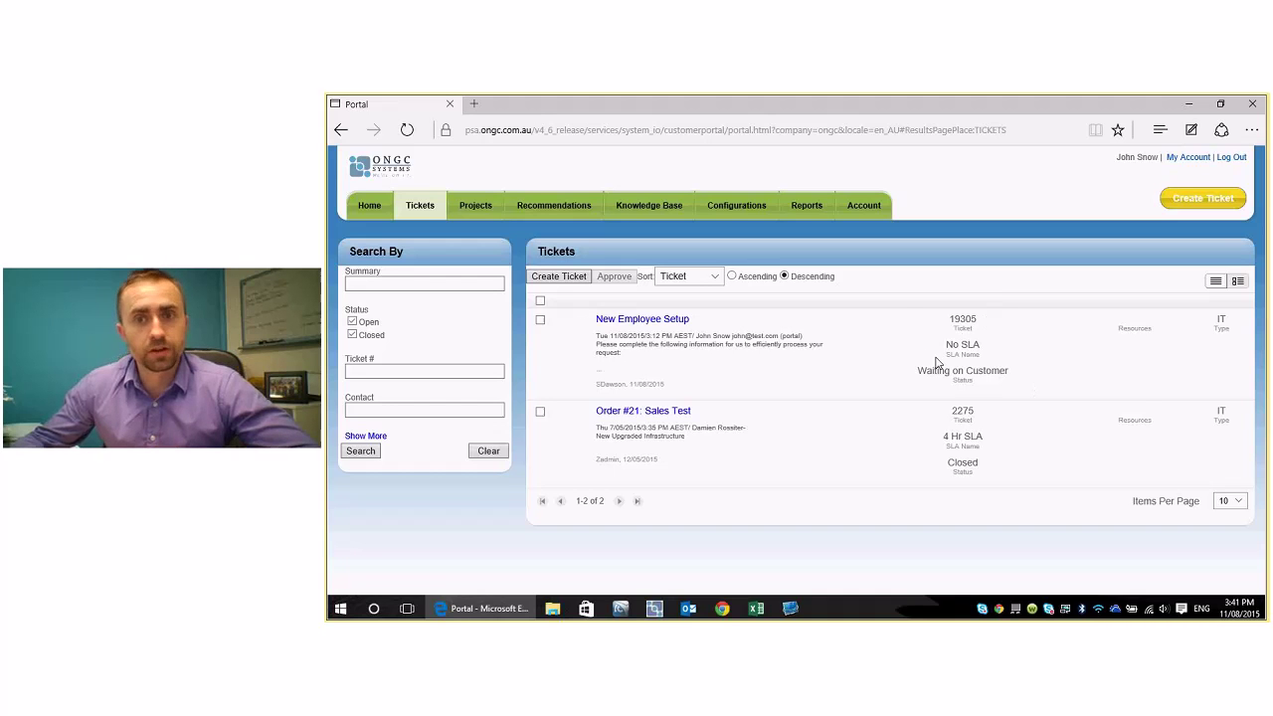
- Highlight the SLA values: No SLA on ticket 19305 and 4 Hr on ticket 2275
left_click_drag(930, 337, 982, 348)
left_click(989, 350)
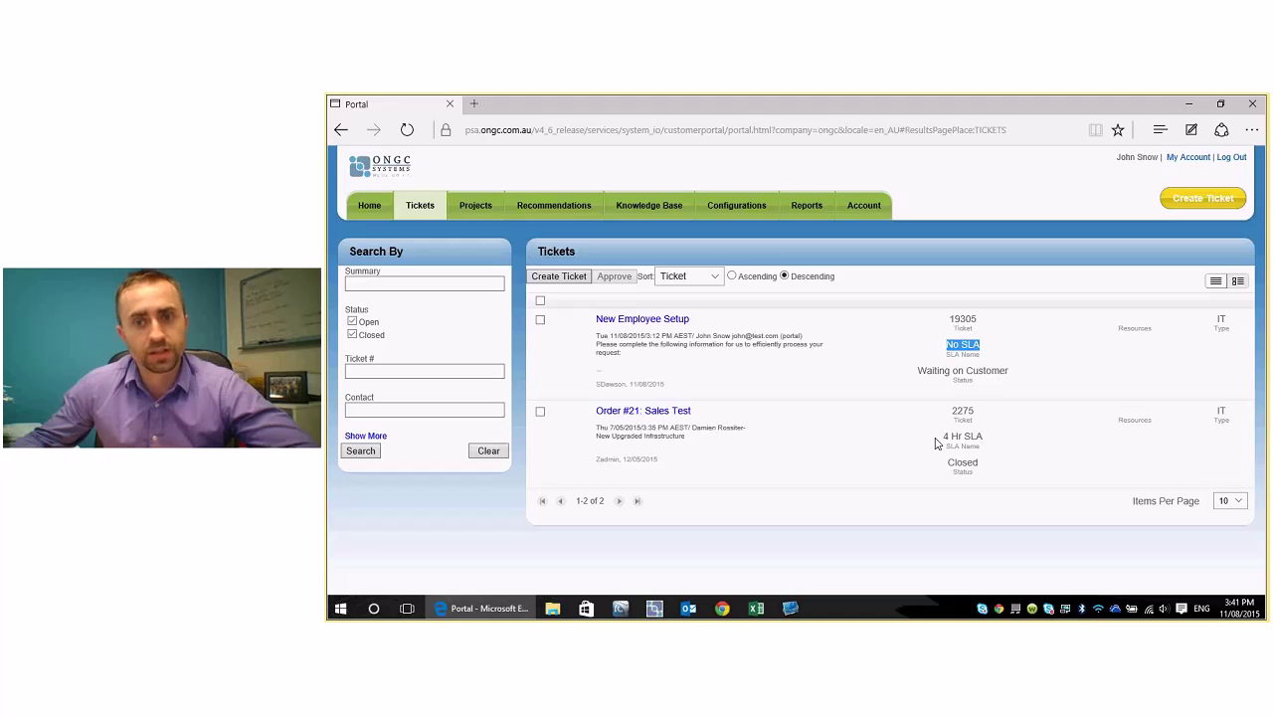
left_click_drag(935, 443, 1028, 475)
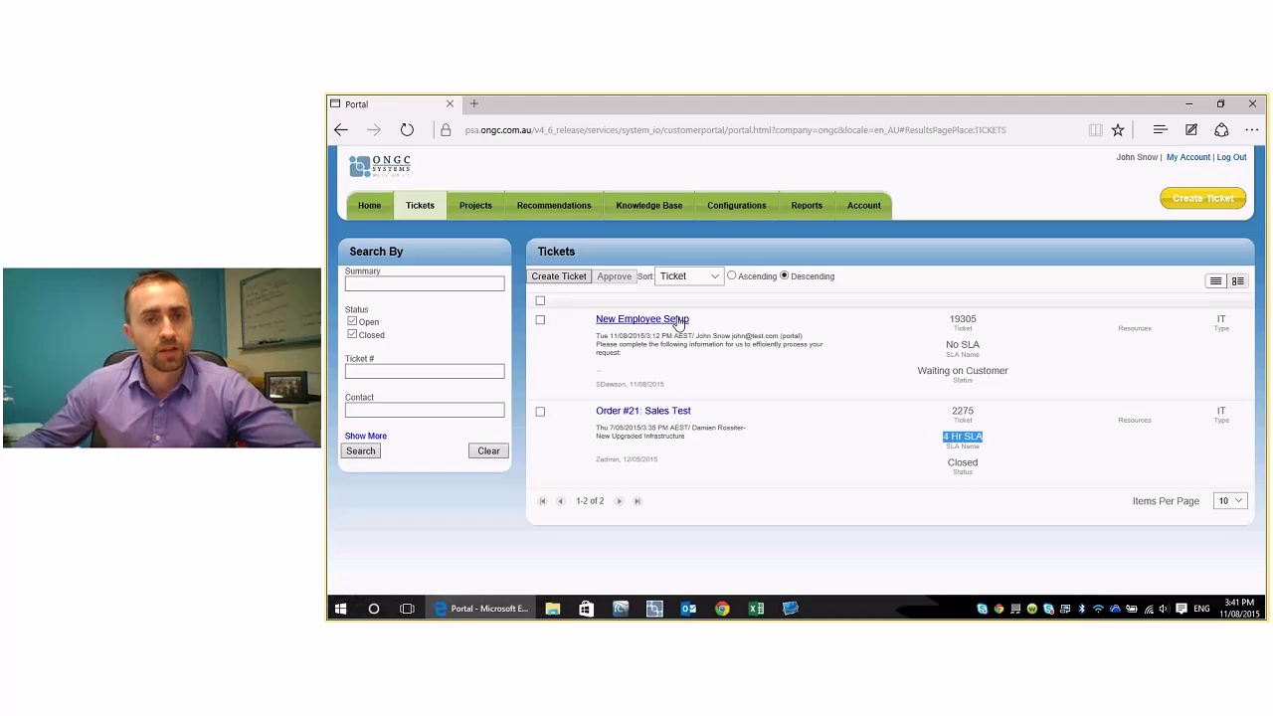
left_click(661, 321)
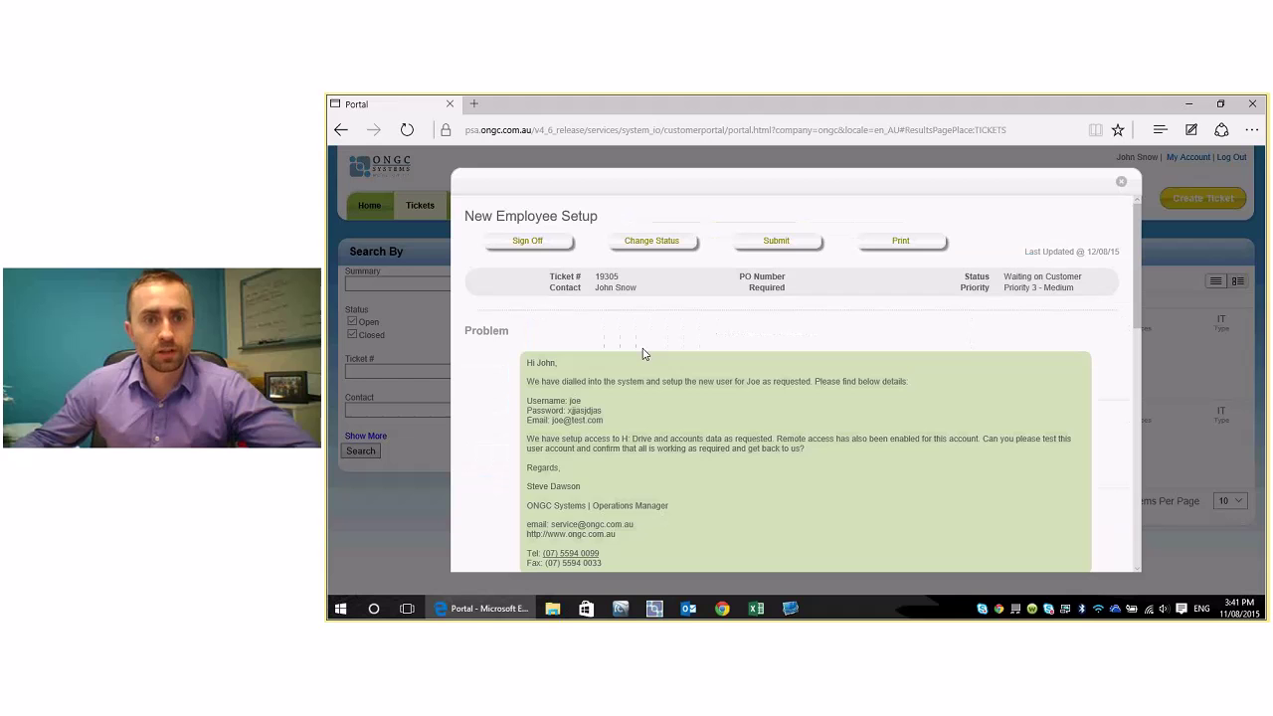
mouse_move(1137, 253)
left_mouse_down()
mouse_move(1133, 355)
mouse_move(1133, 268)
left_mouse_up()
left_click_drag(530, 271, 727, 405)
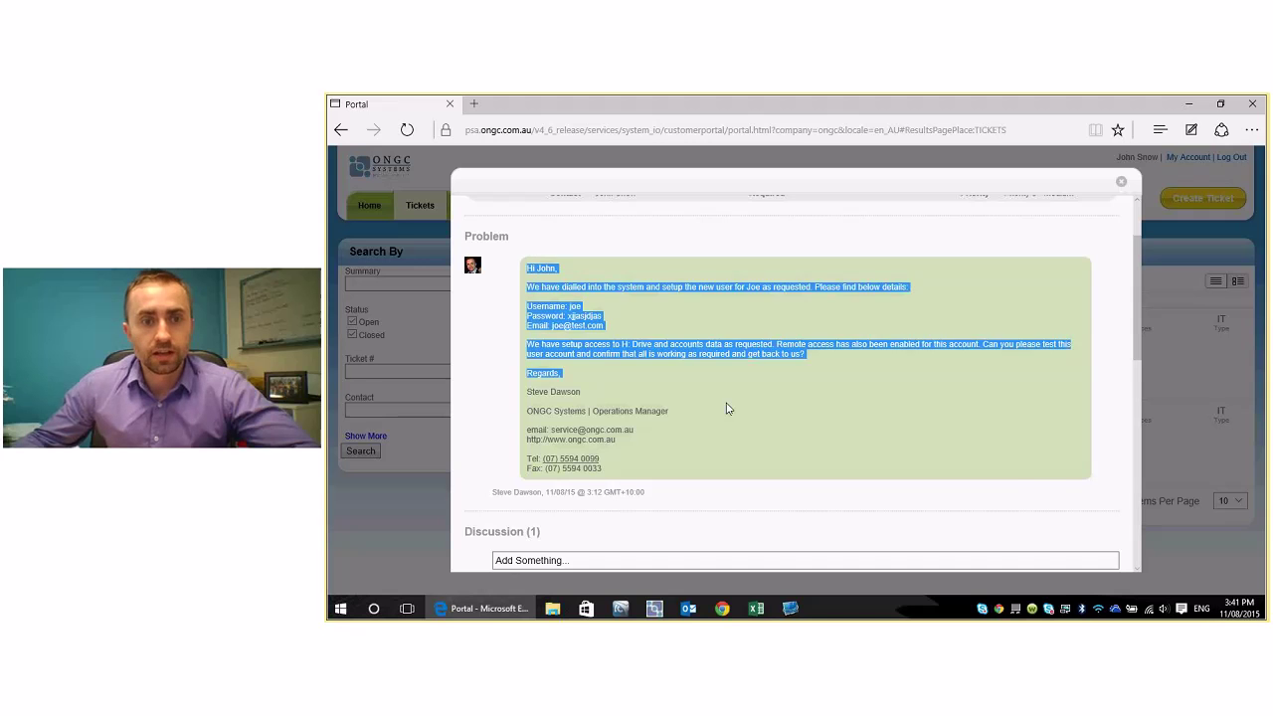
scroll(727, 406, "down", 2)
scroll(727, 406, "down", 2)
left_click_drag(540, 361, 839, 476)
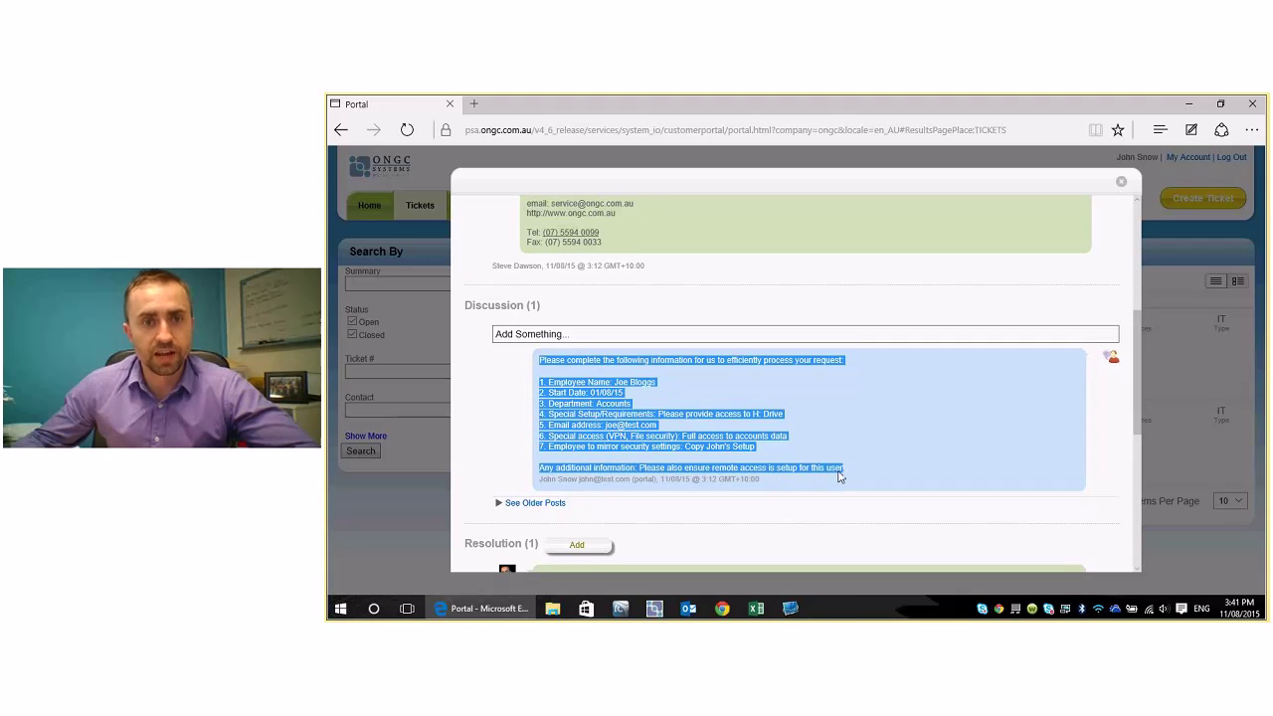
left_click(585, 390)
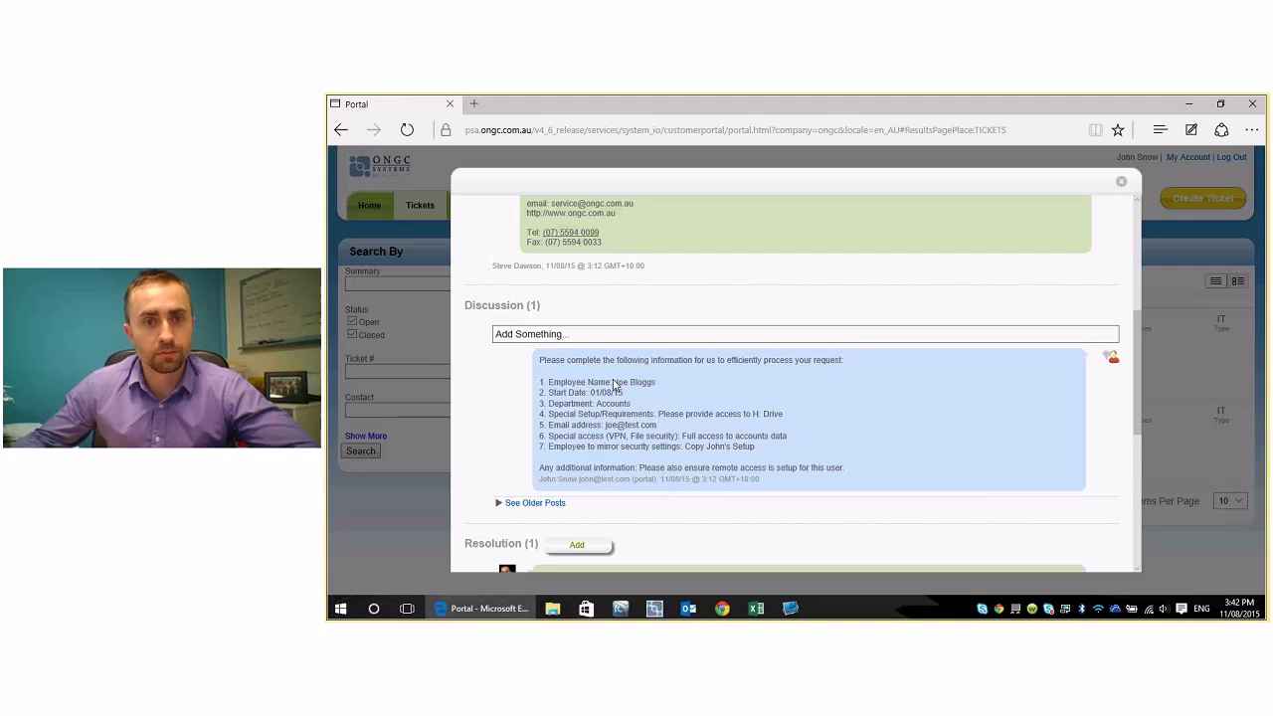
left_click_drag(614, 383, 647, 387)
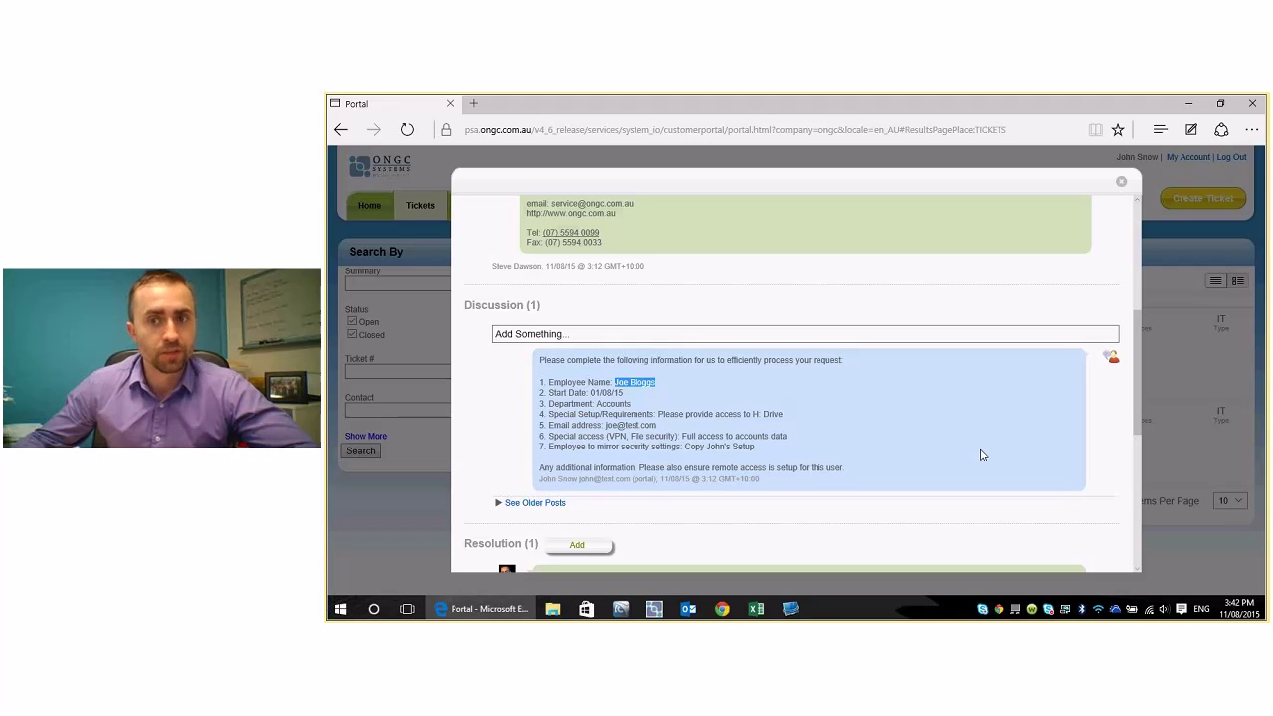
left_click_drag(1139, 359, 1139, 302)
left_click_drag(528, 271, 855, 275)
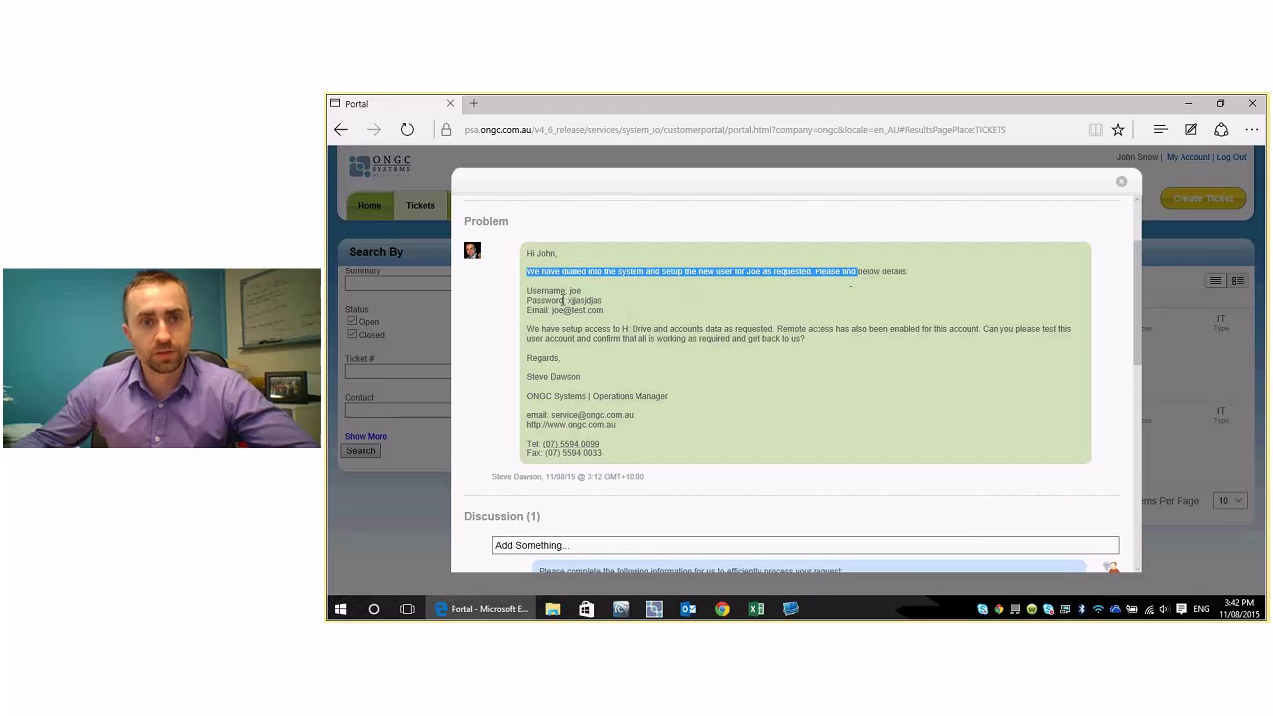
left_click_drag(526, 290, 604, 311)
left_click_drag(1138, 332, 1139, 338)
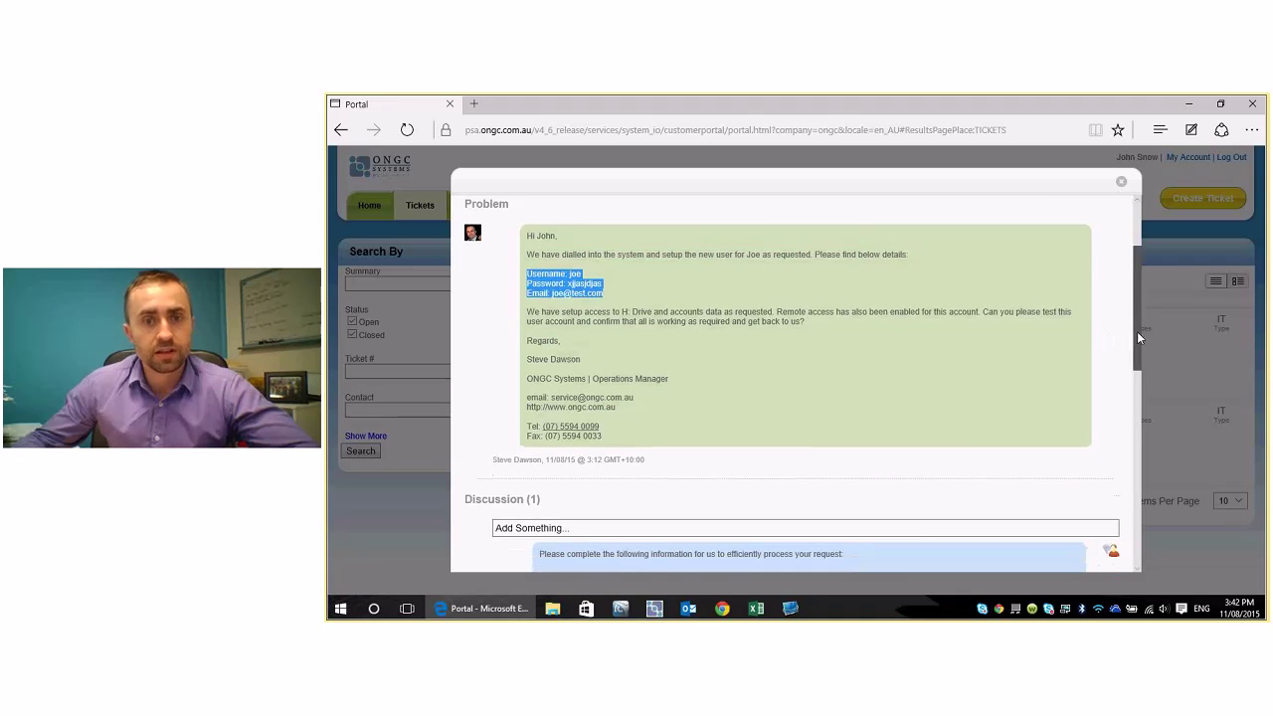
scroll(1139, 339, "down", 6)
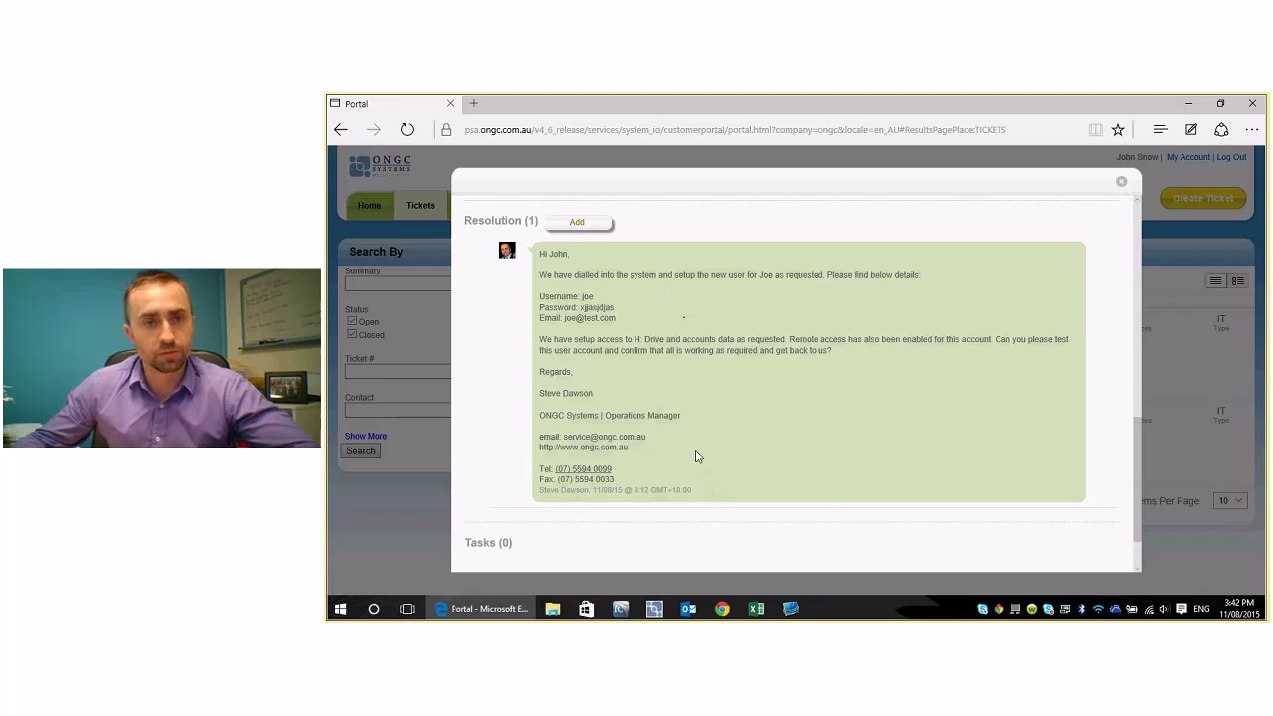
left_click_drag(1137, 473, 1127, 233)
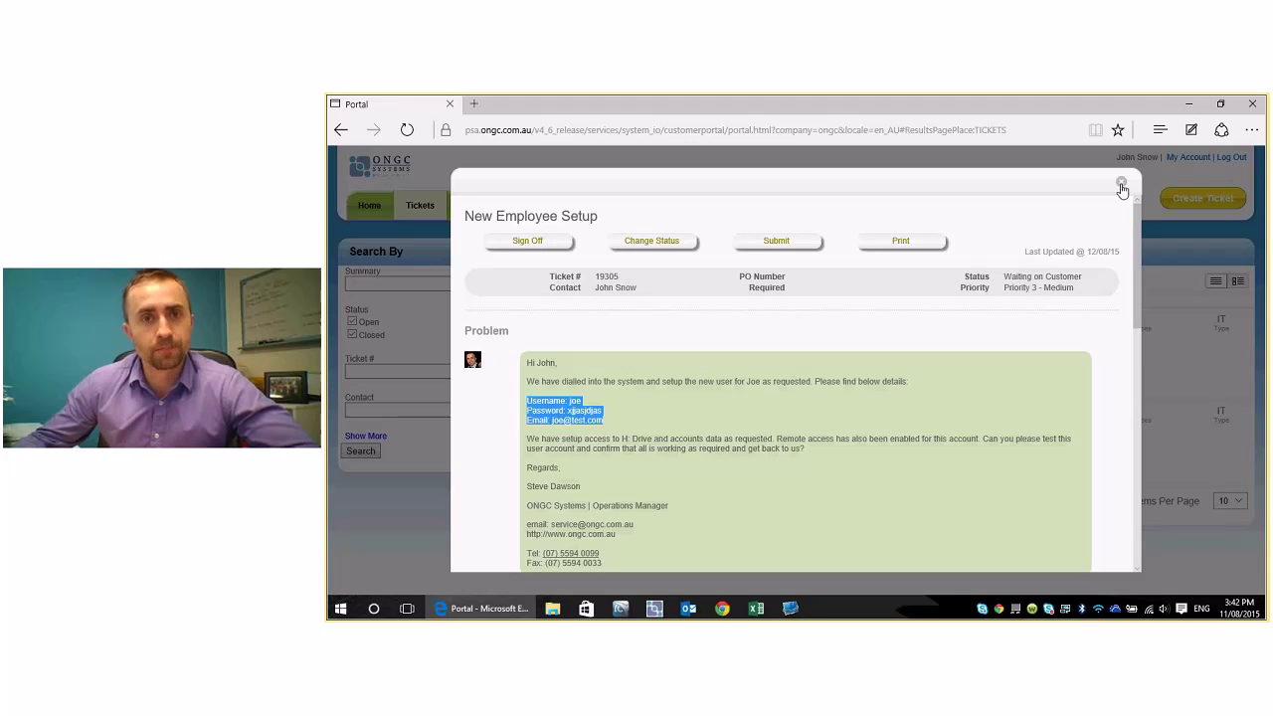
- Change ticket 19305's status from Waiting on Customer to Completed
left_click(676, 251)
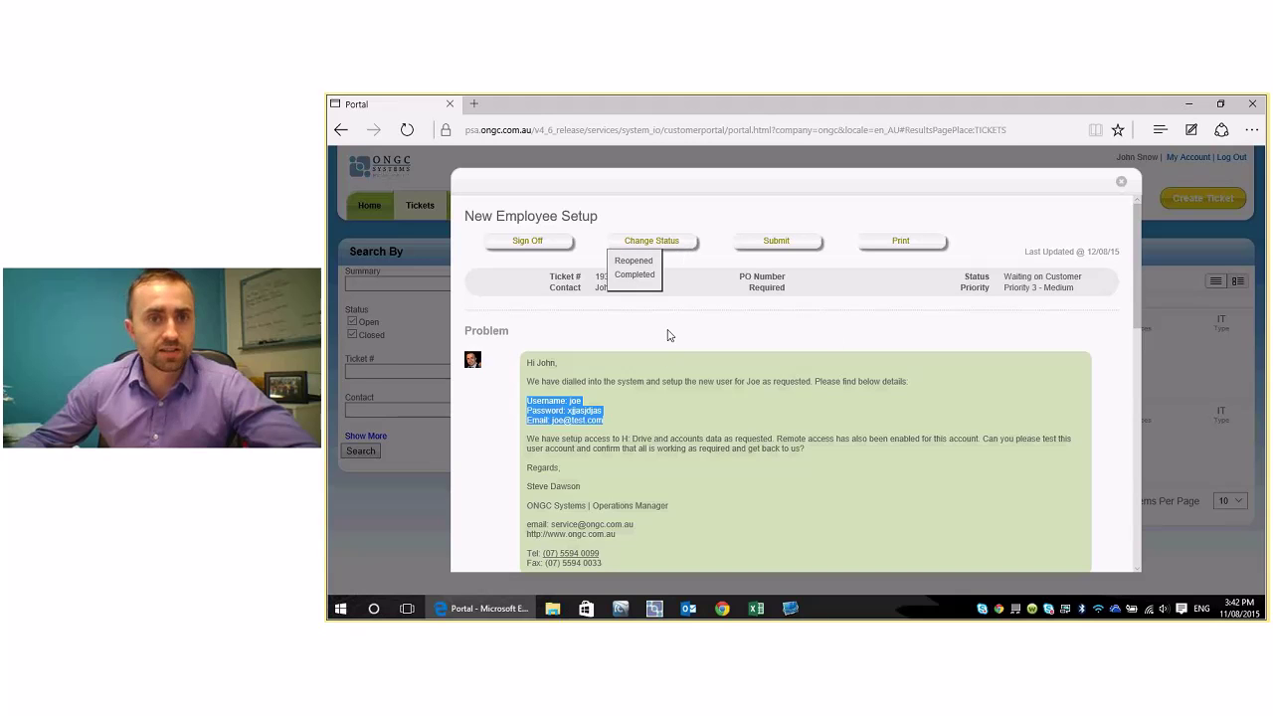
left_click(675, 251)
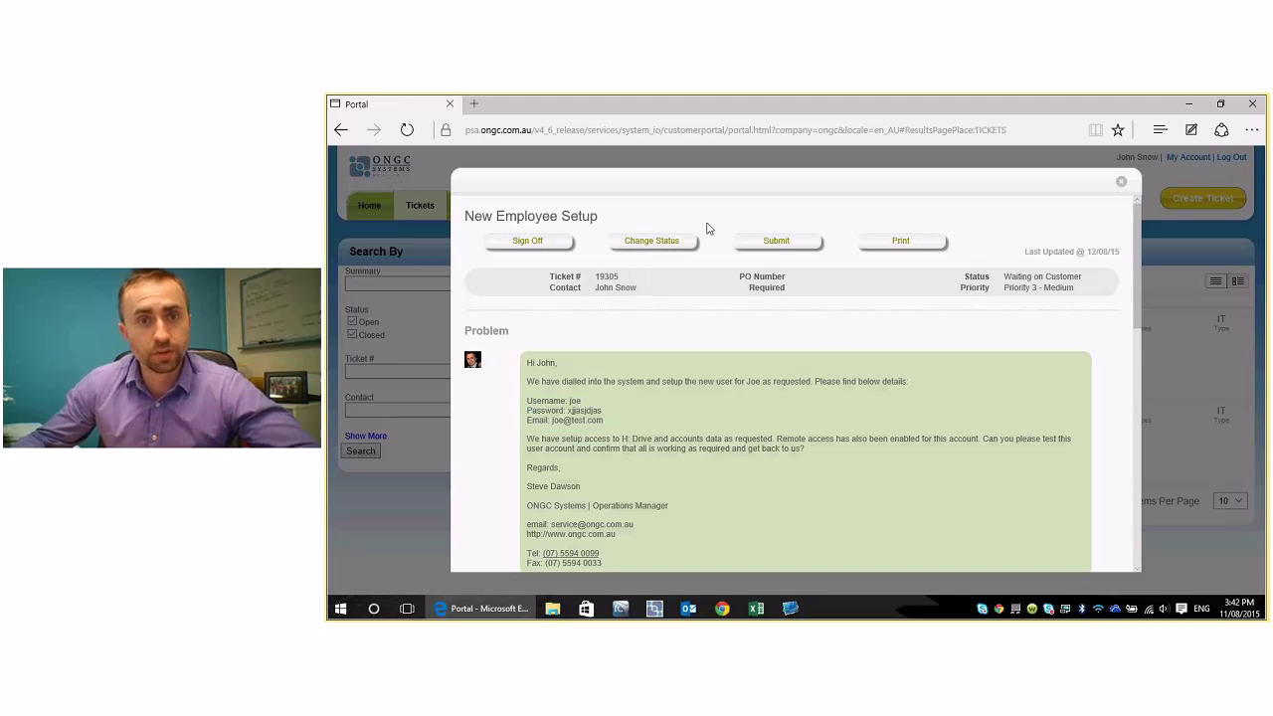
left_click(681, 247)
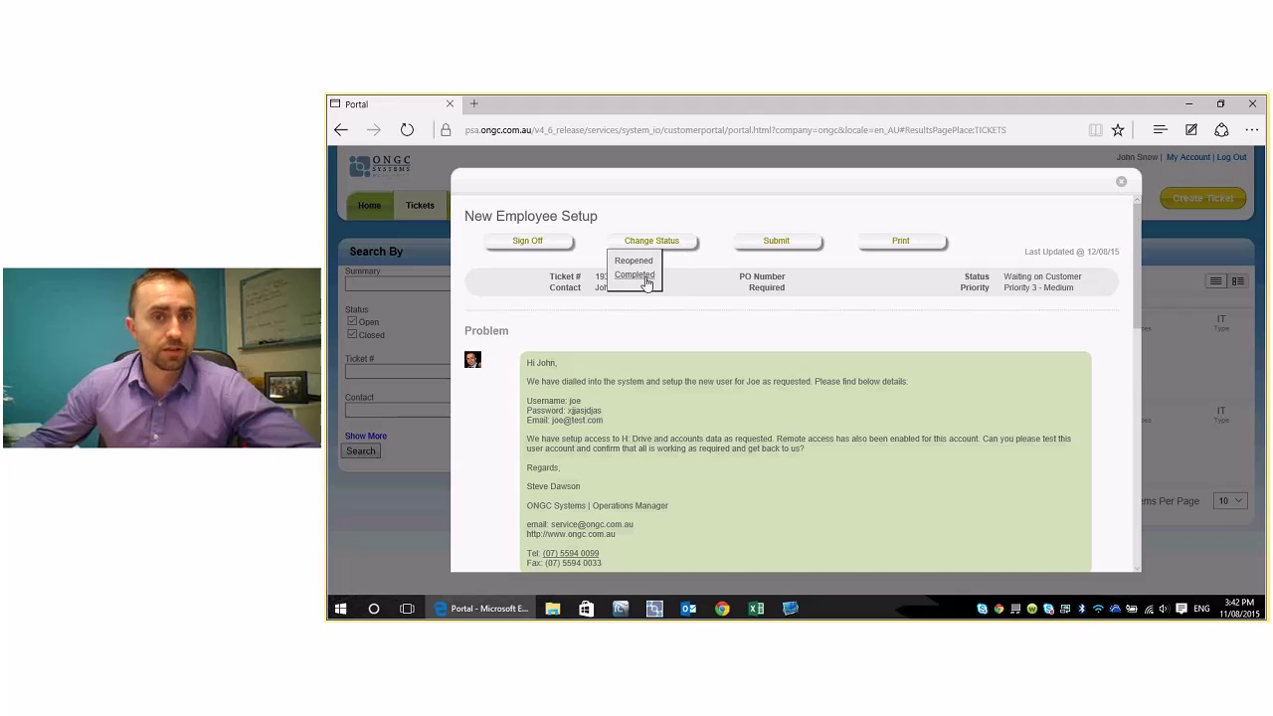
left_click(646, 283)
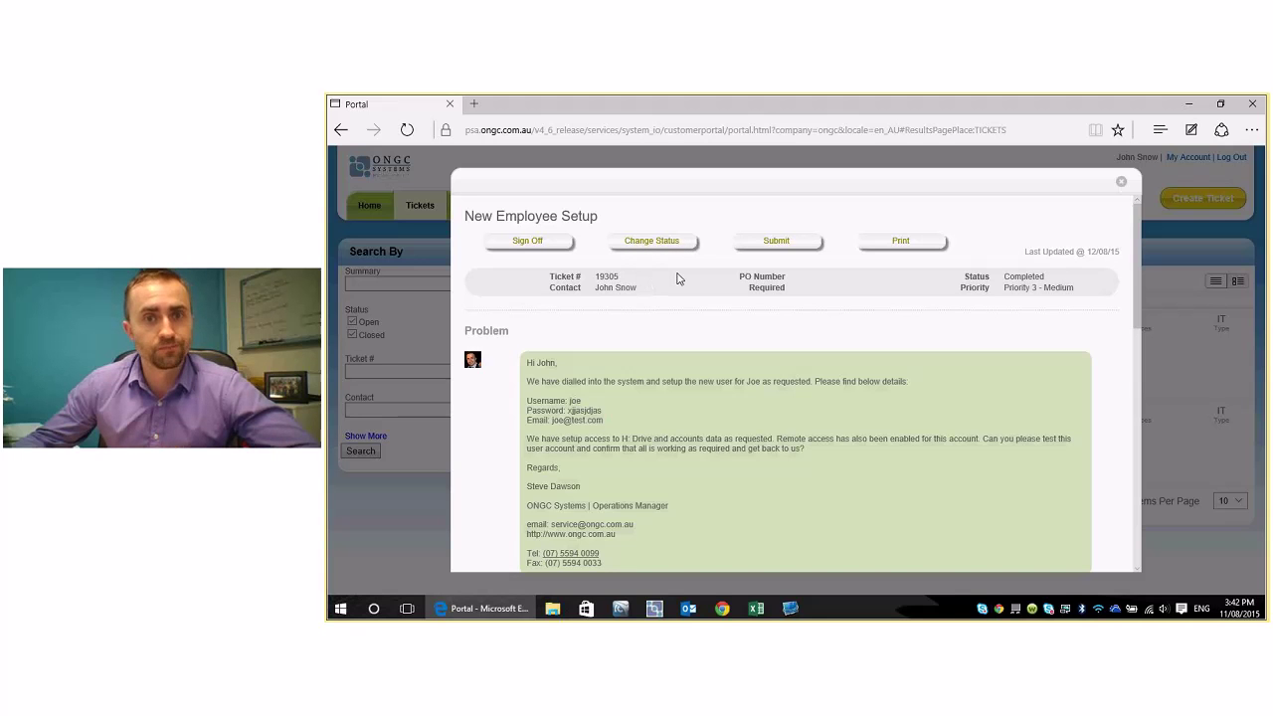
- Check the Status field is unchanged and scroll down to the Resolution section
left_click_drag(964, 276, 951, 315)
left_click(930, 310)
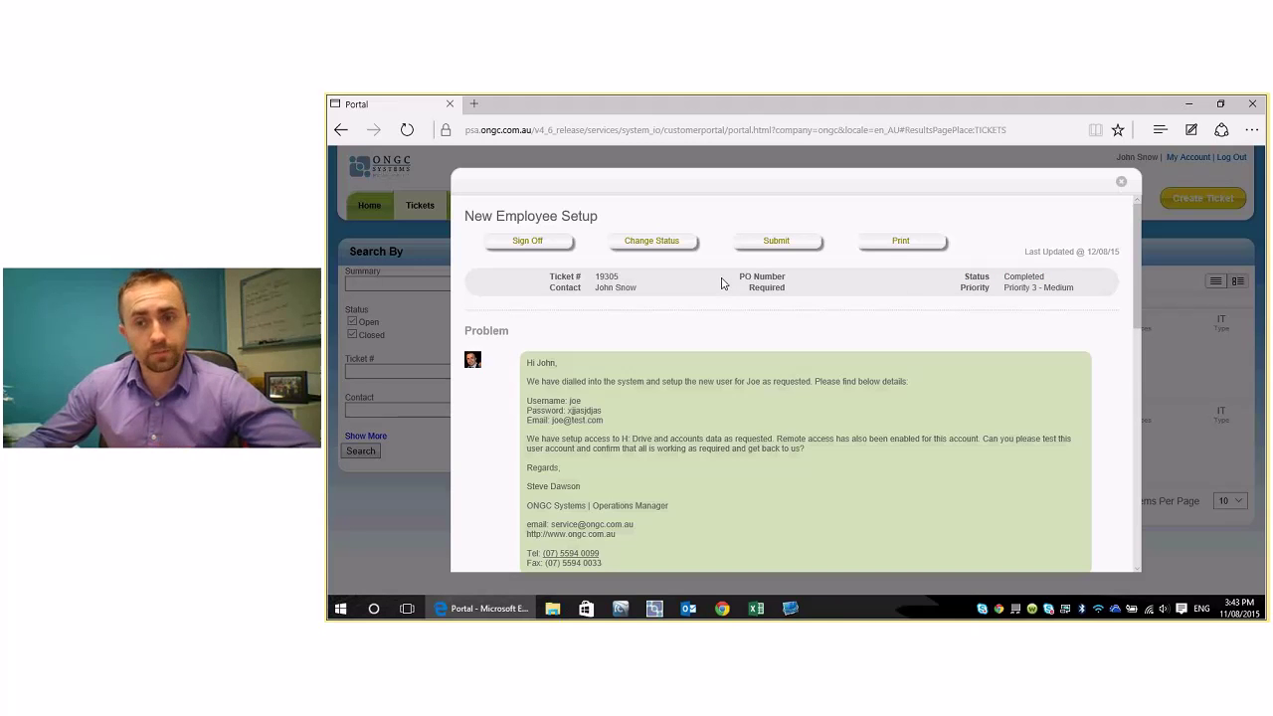
left_click(662, 244)
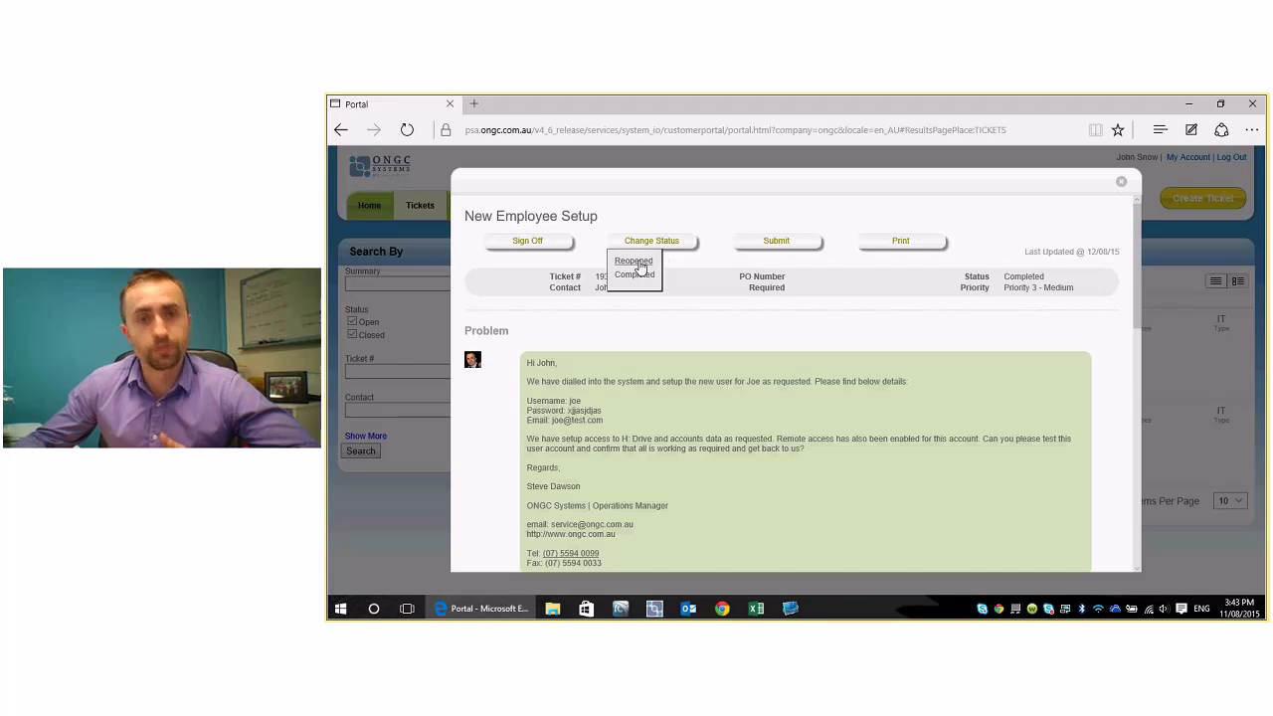
left_click(718, 318)
left_click_drag(1135, 304, 1136, 410)
- Post the discussion comment 'This a test.' on the New Employee Setup ticket and submit
left_click(1138, 255)
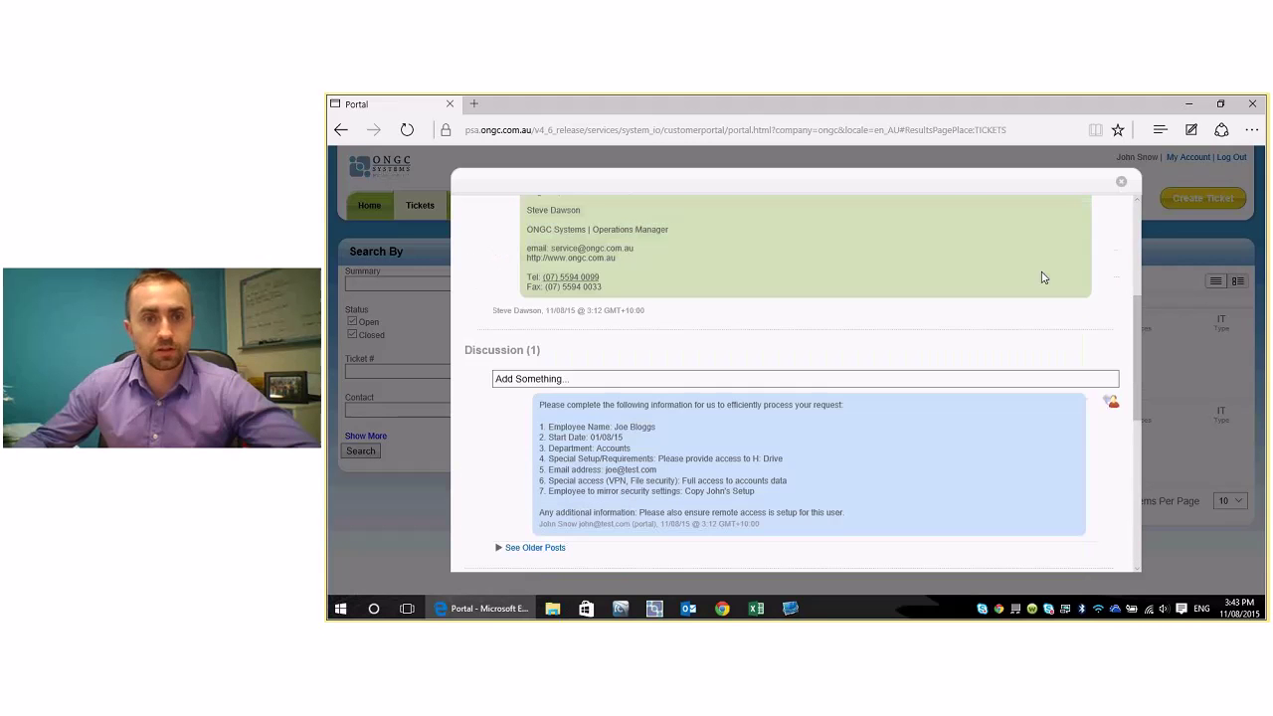
left_click(531, 379)
type("This a s")
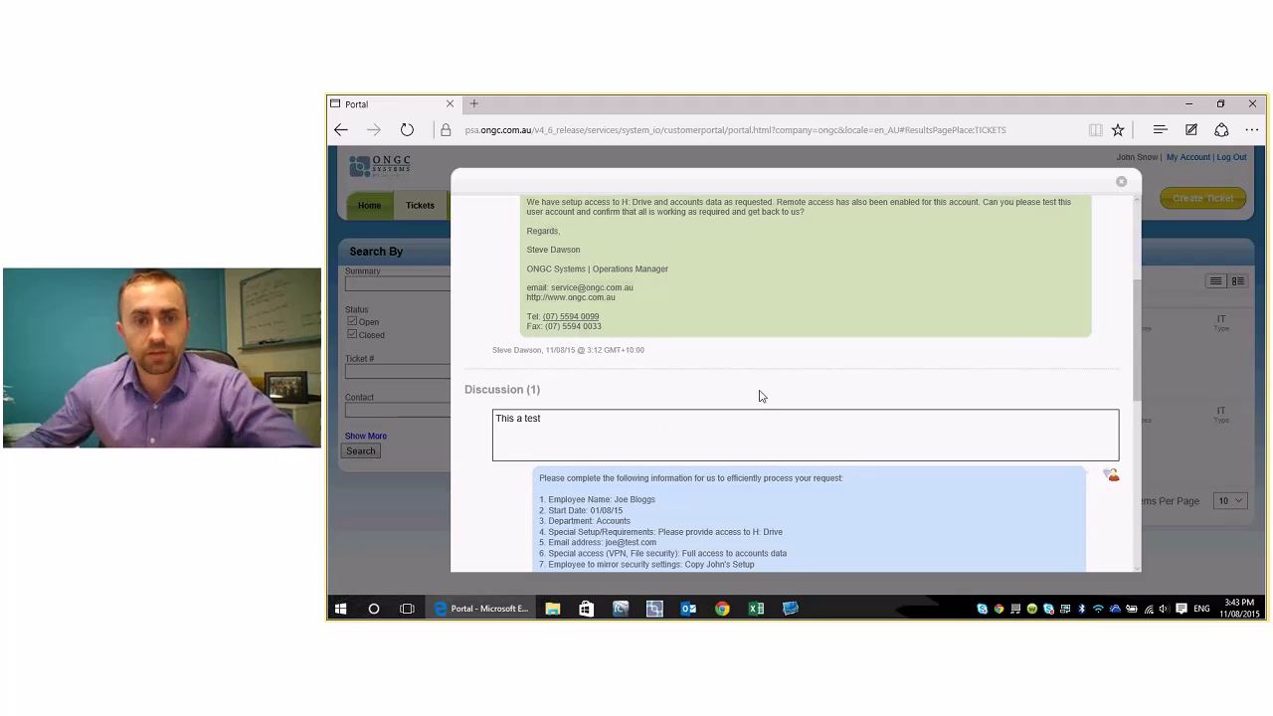
scroll(762, 403, "down", 10)
scroll(507, 435, "down", 1)
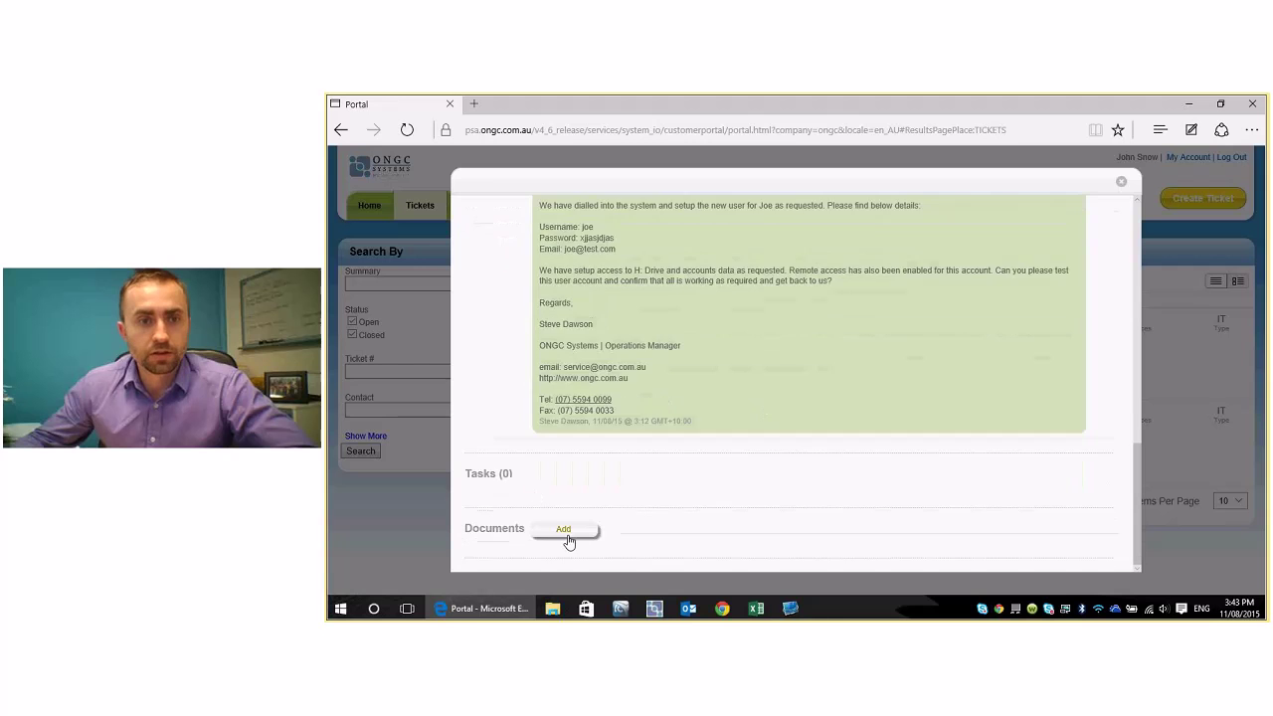
scroll(595, 492, "up", 3)
scroll(595, 491, "up", 12)
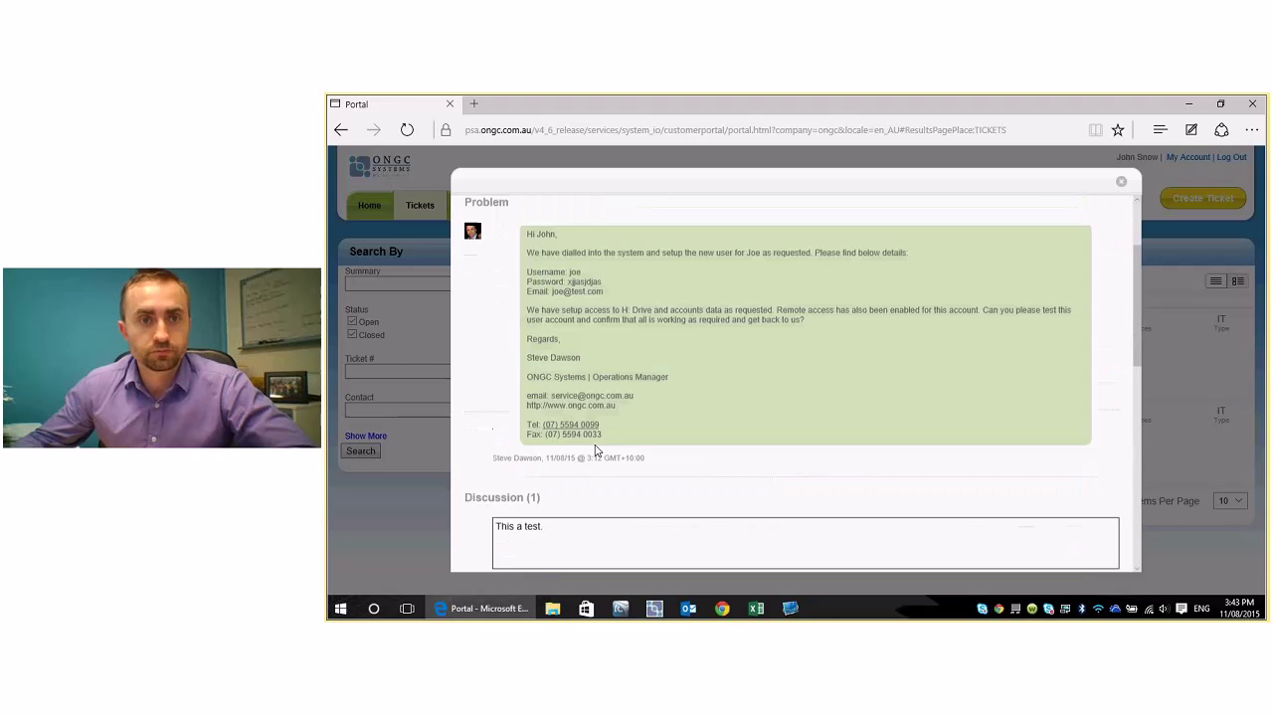
left_click(764, 243)
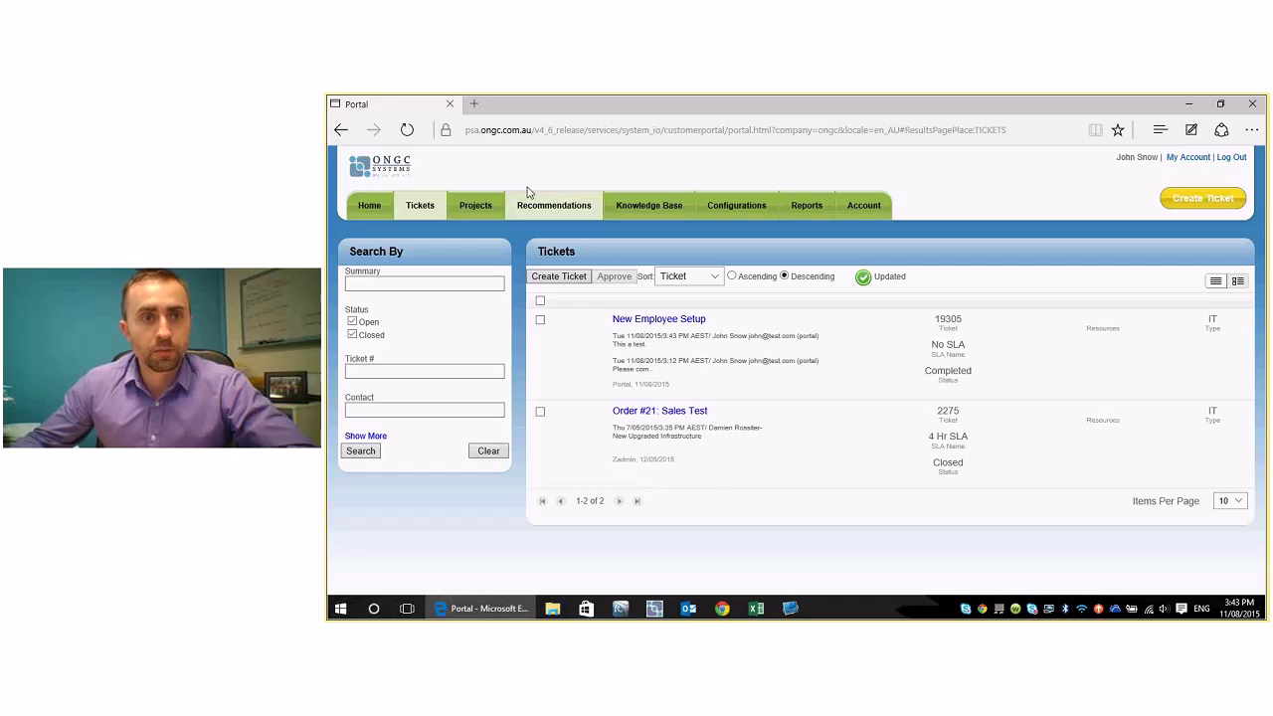
- Open the Projects tab to see its empty project list
left_click(477, 205)
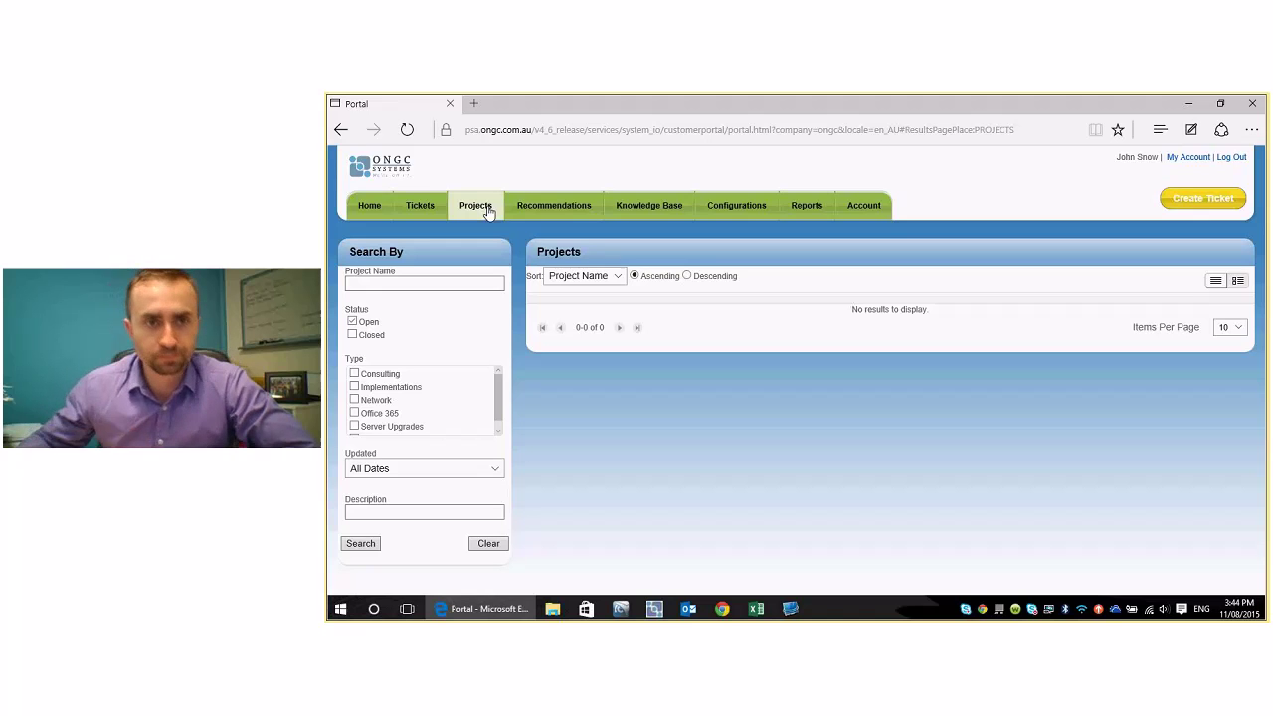
- Browse the Recommendations list, then go to Knowledge Base and focus its search box
left_click(530, 207)
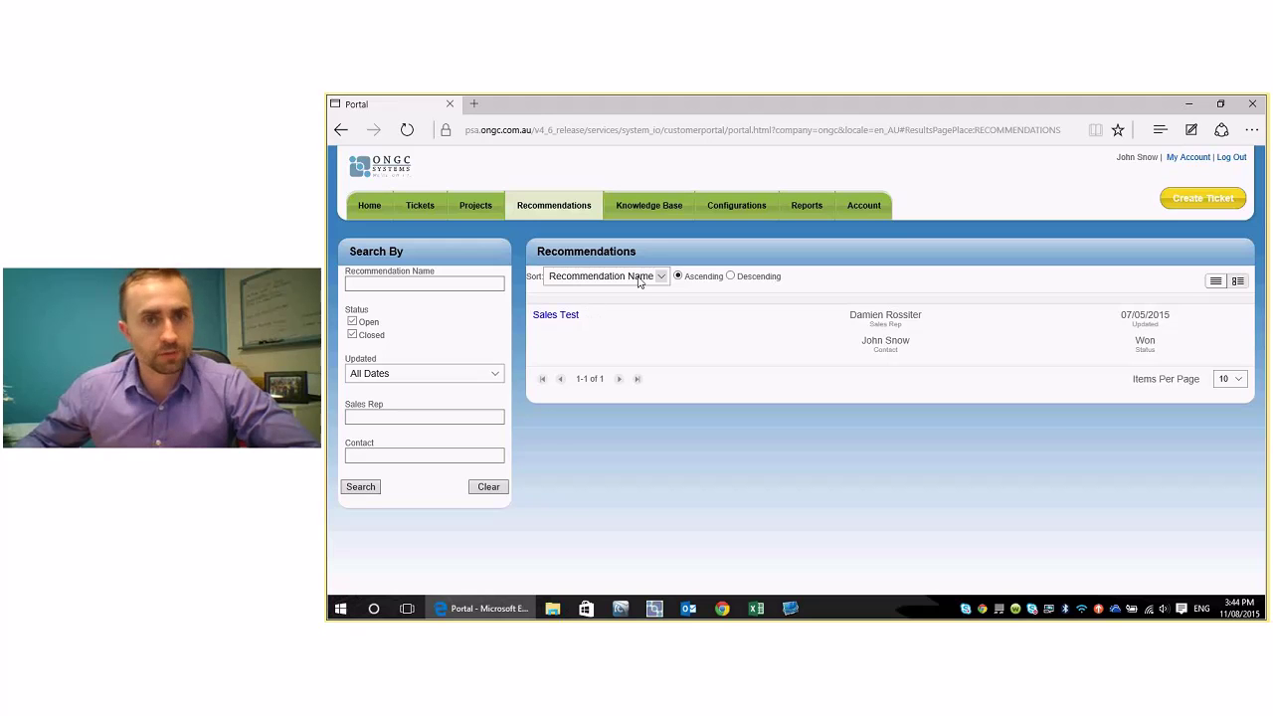
left_click(657, 213)
left_click(536, 288)
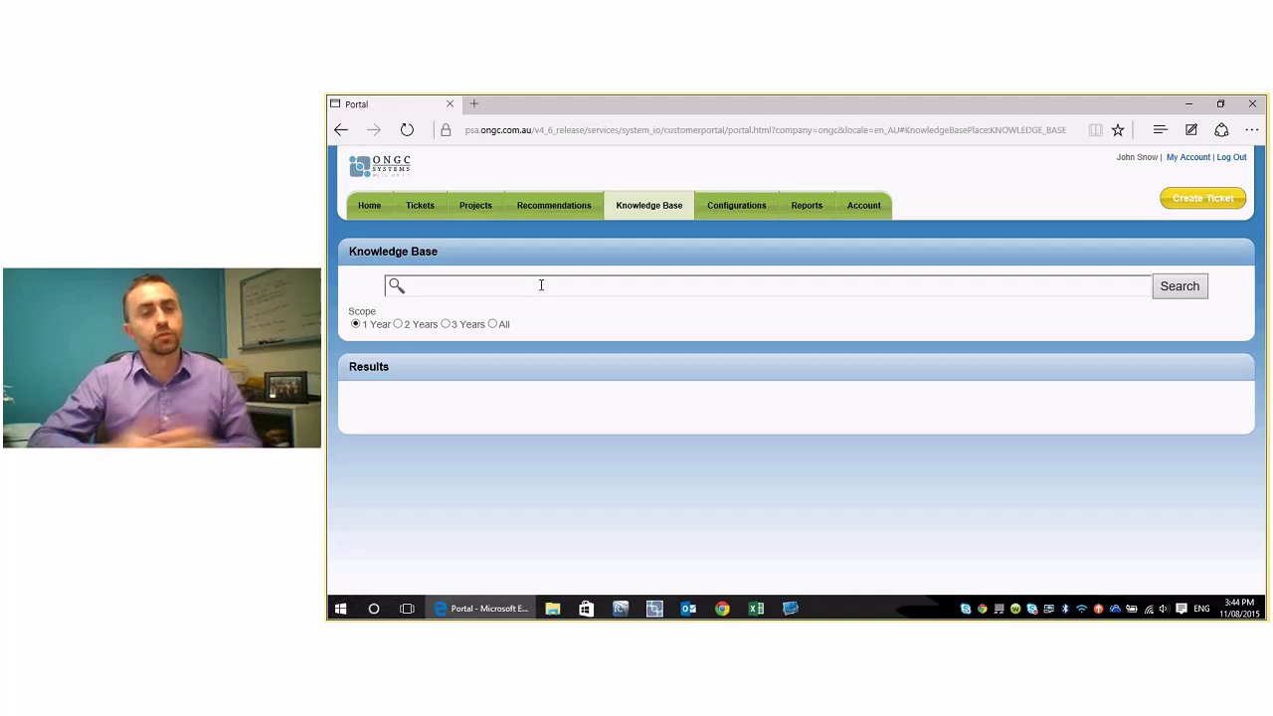
- Search the Knowledge Base for 'employee', read the New Employee Setup resolution, then open Configurations
type("employee")
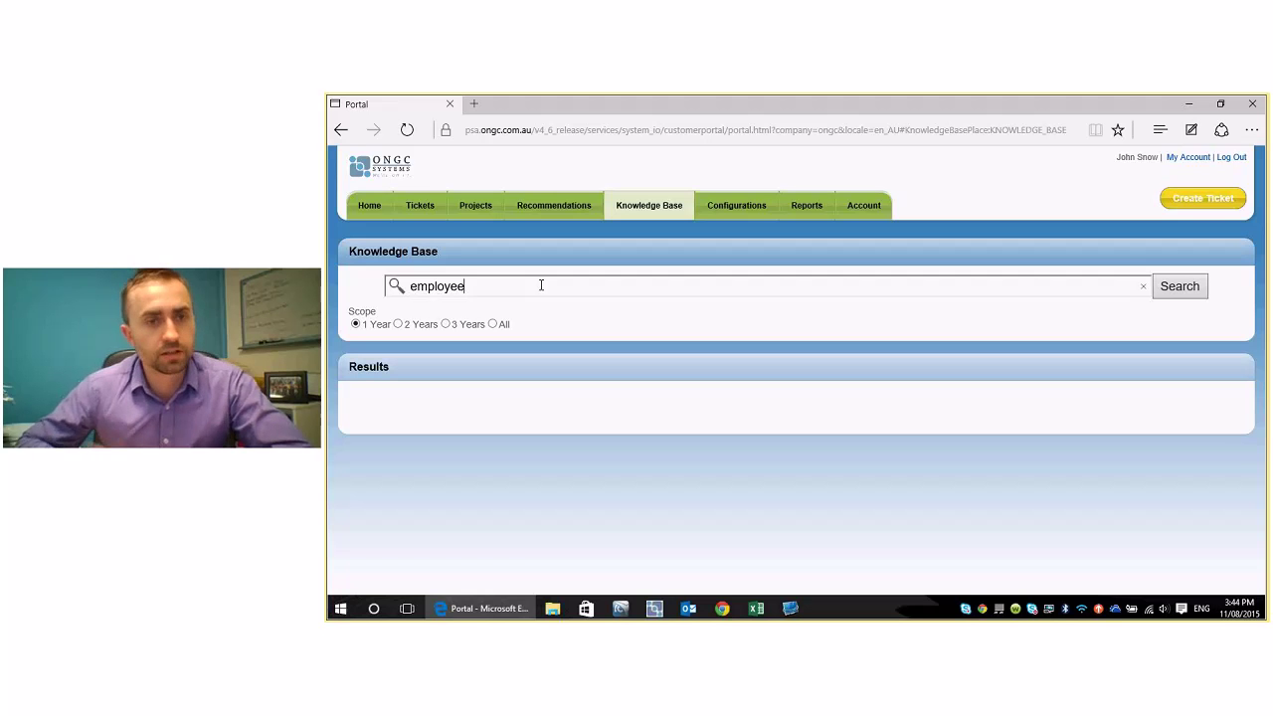
key("Return")
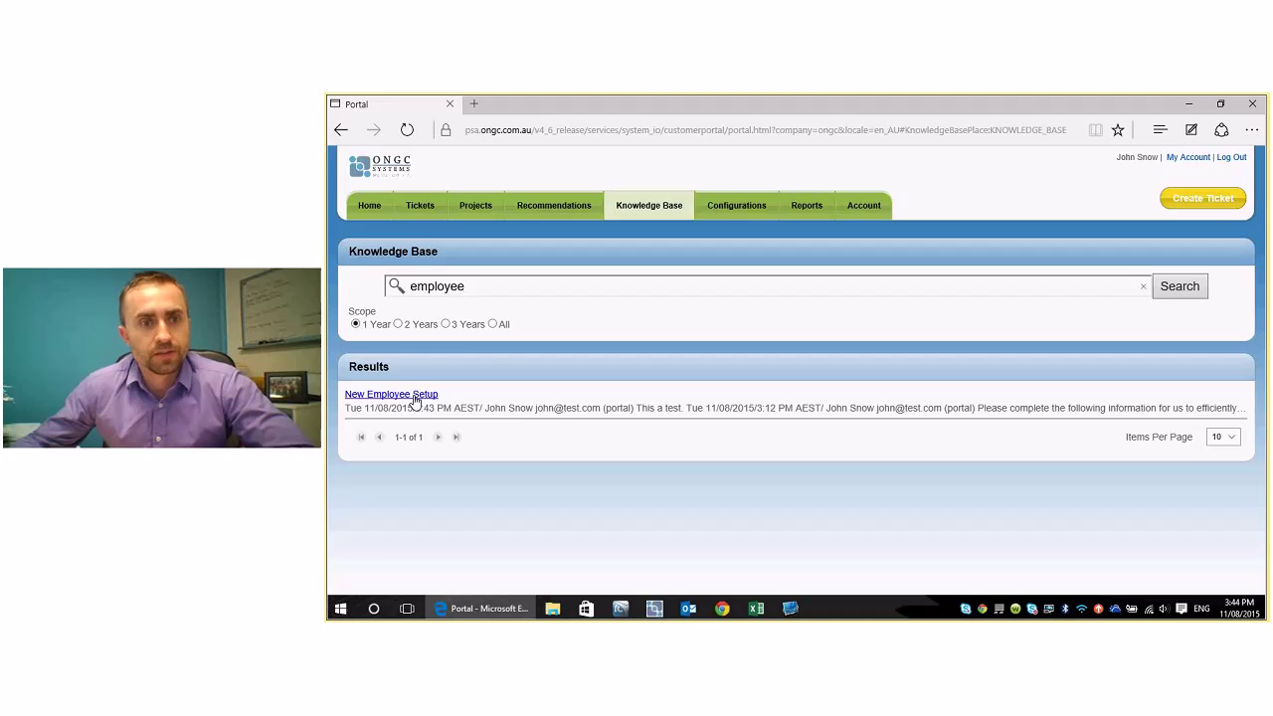
left_click(416, 400)
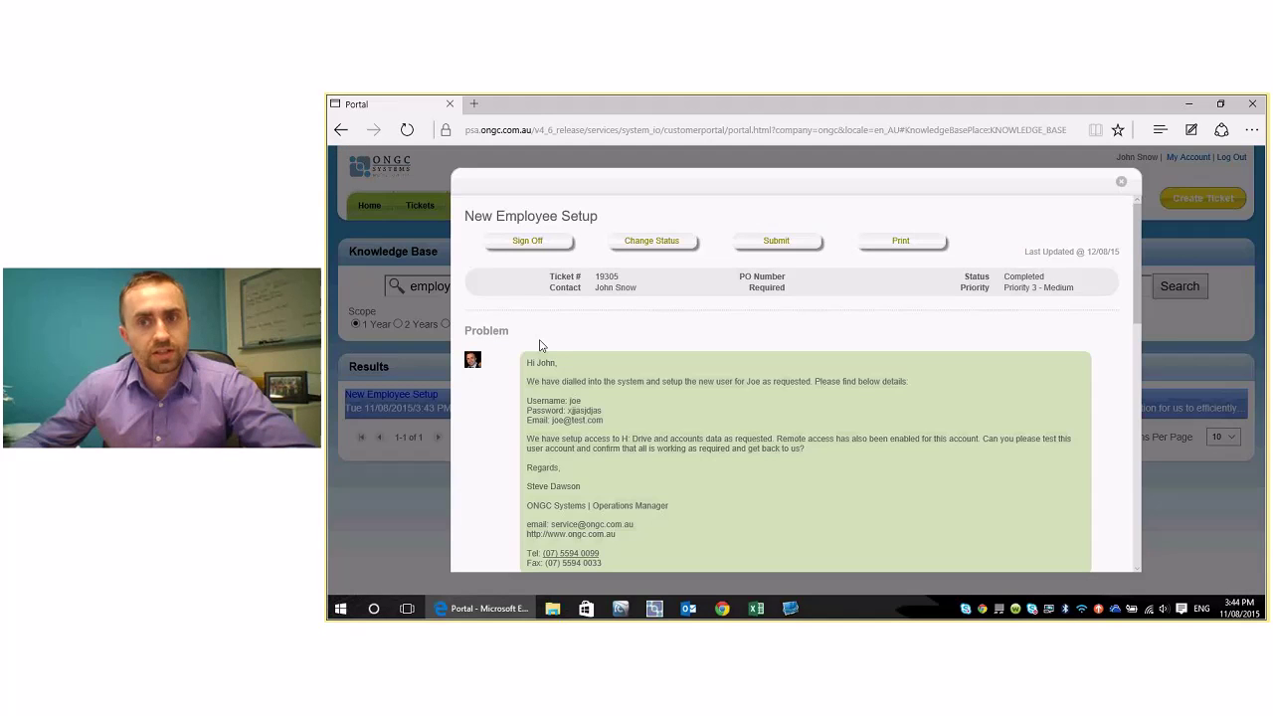
left_click_drag(1138, 246, 945, 470)
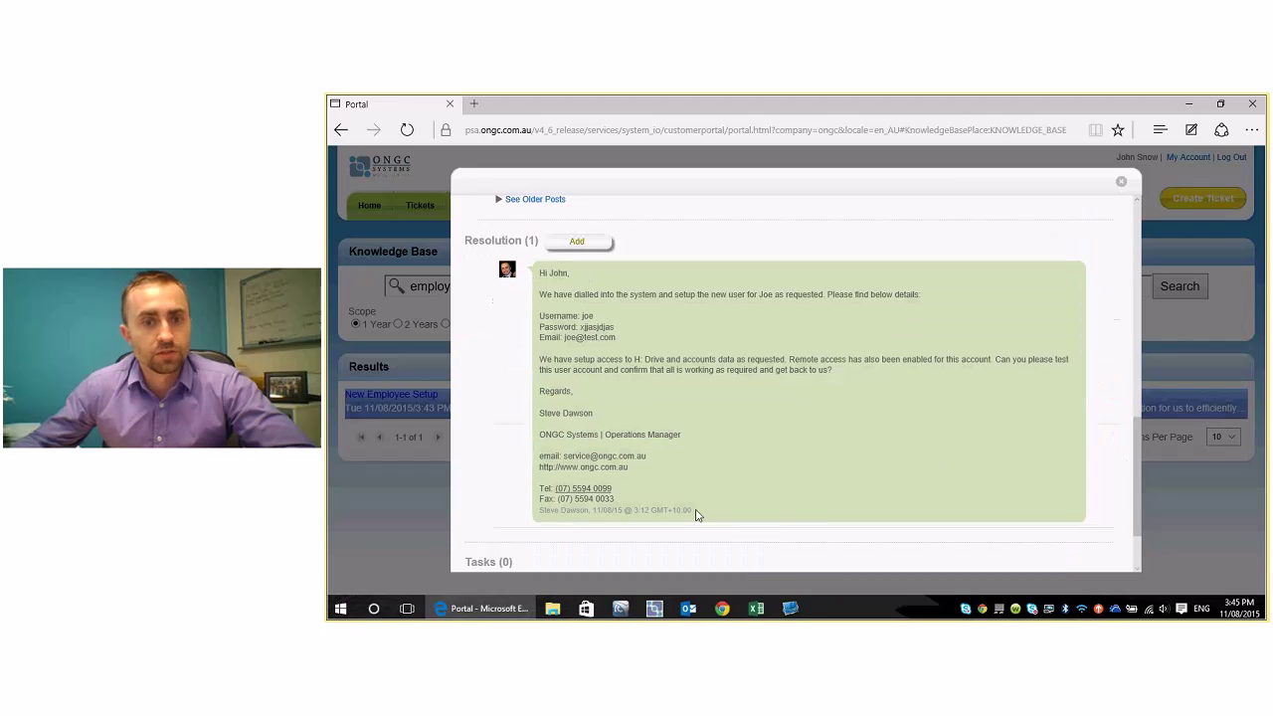
left_click_drag(696, 515, 540, 274)
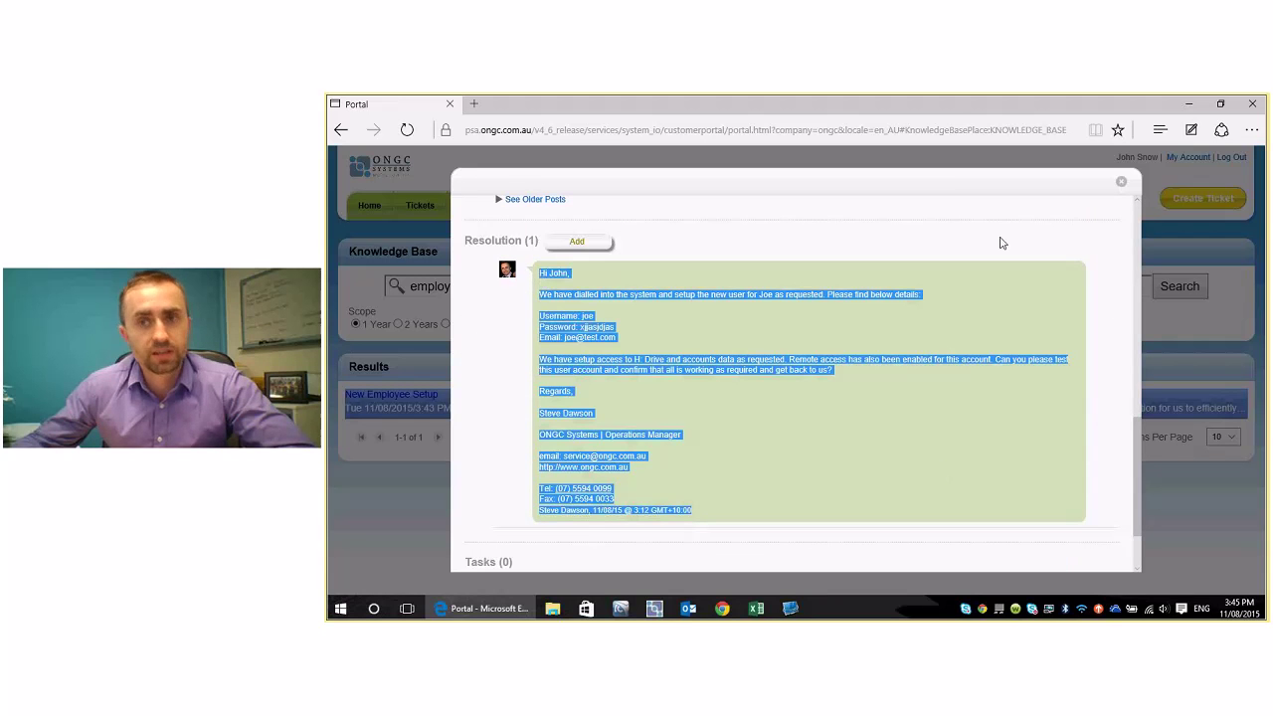
left_click(1121, 182)
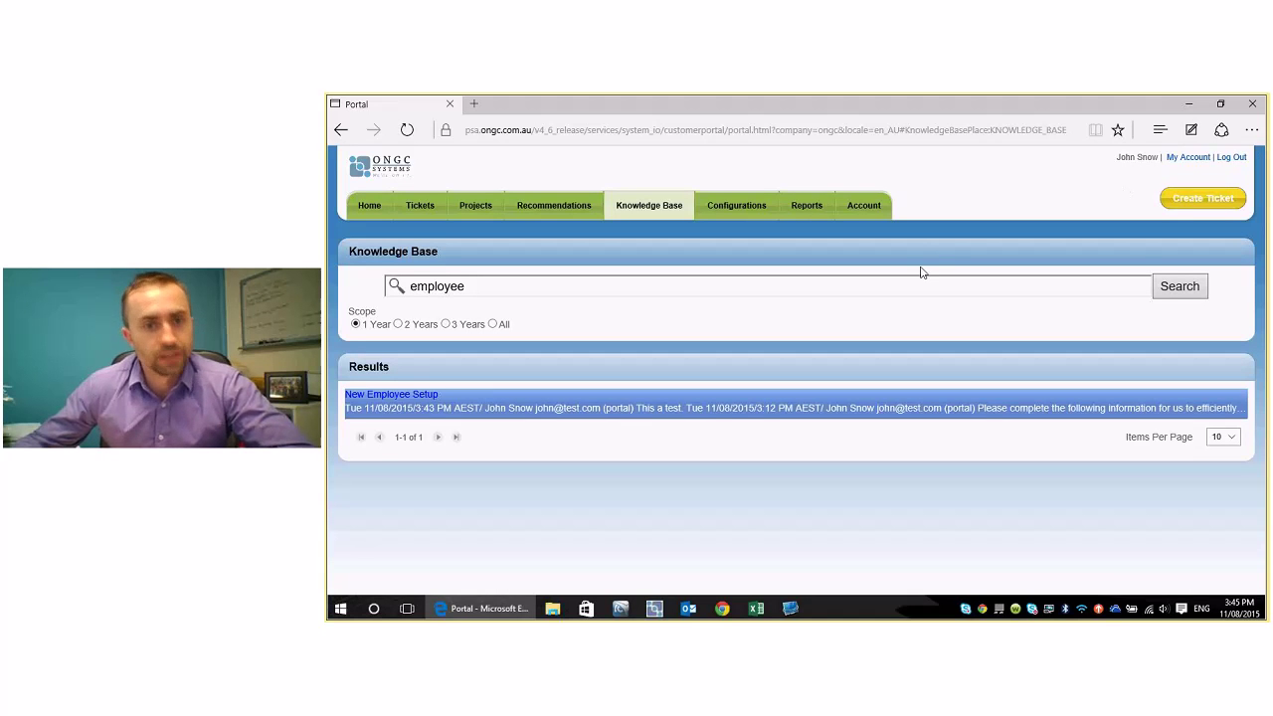
left_click(754, 209)
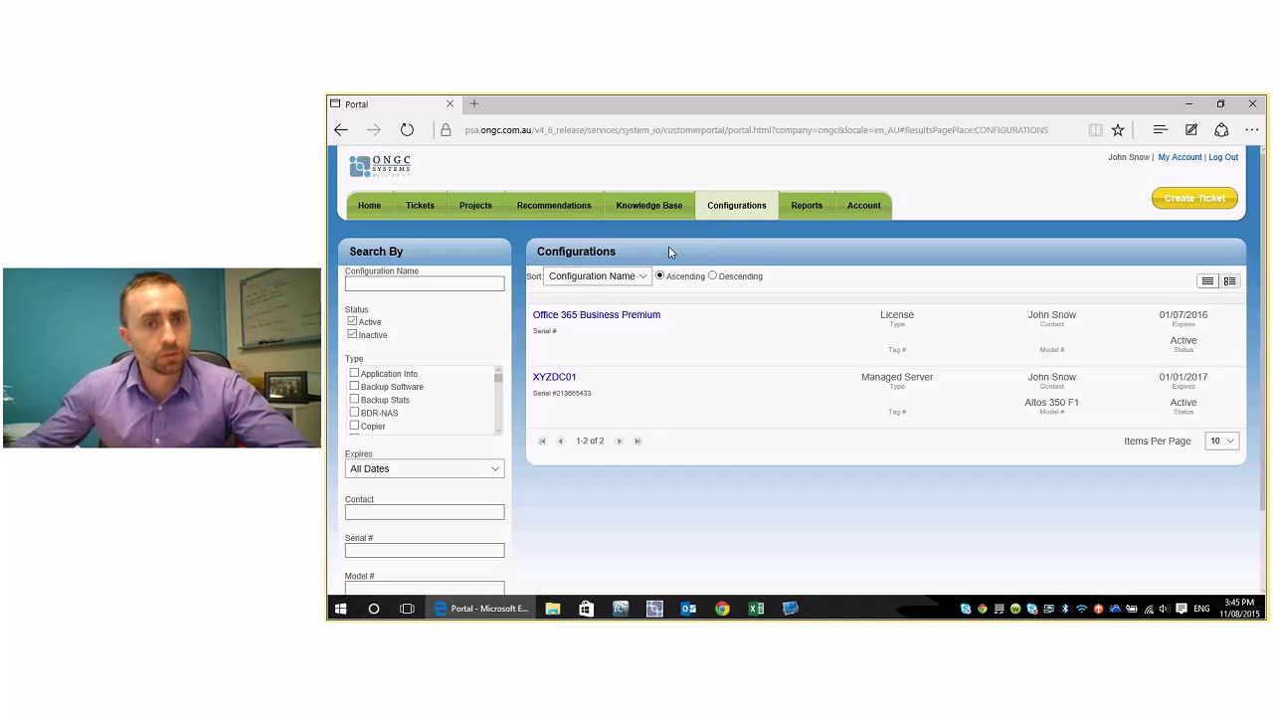
- Open Office 365 Business Premium's configuration and highlight its 1/07/16 warranty expiration date
left_click(620, 319)
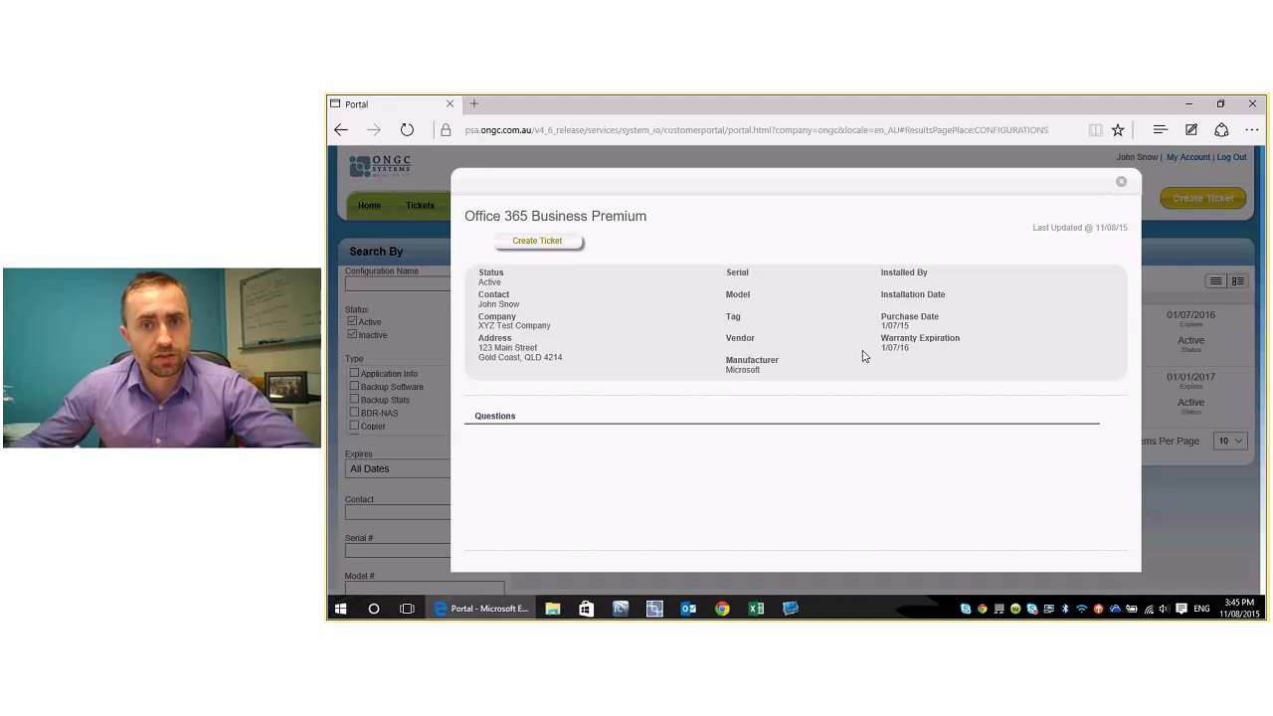
left_click_drag(901, 350, 879, 337)
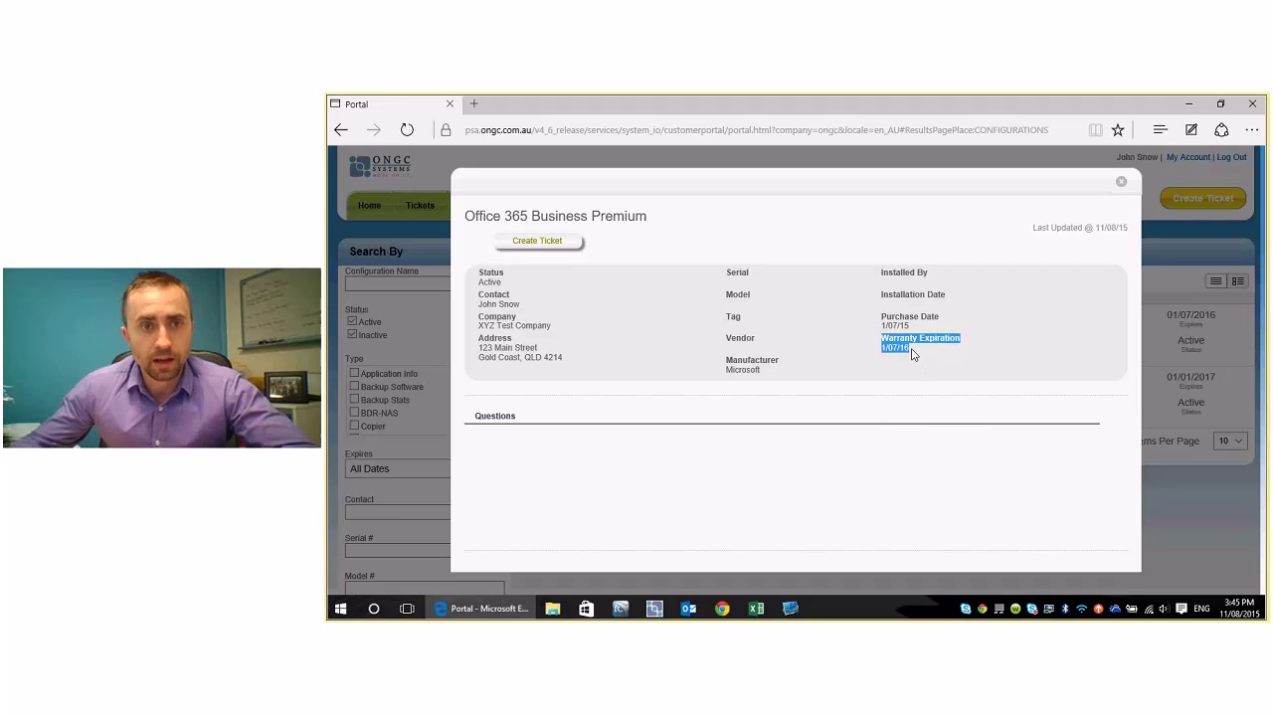
left_click_drag(910, 352, 884, 338)
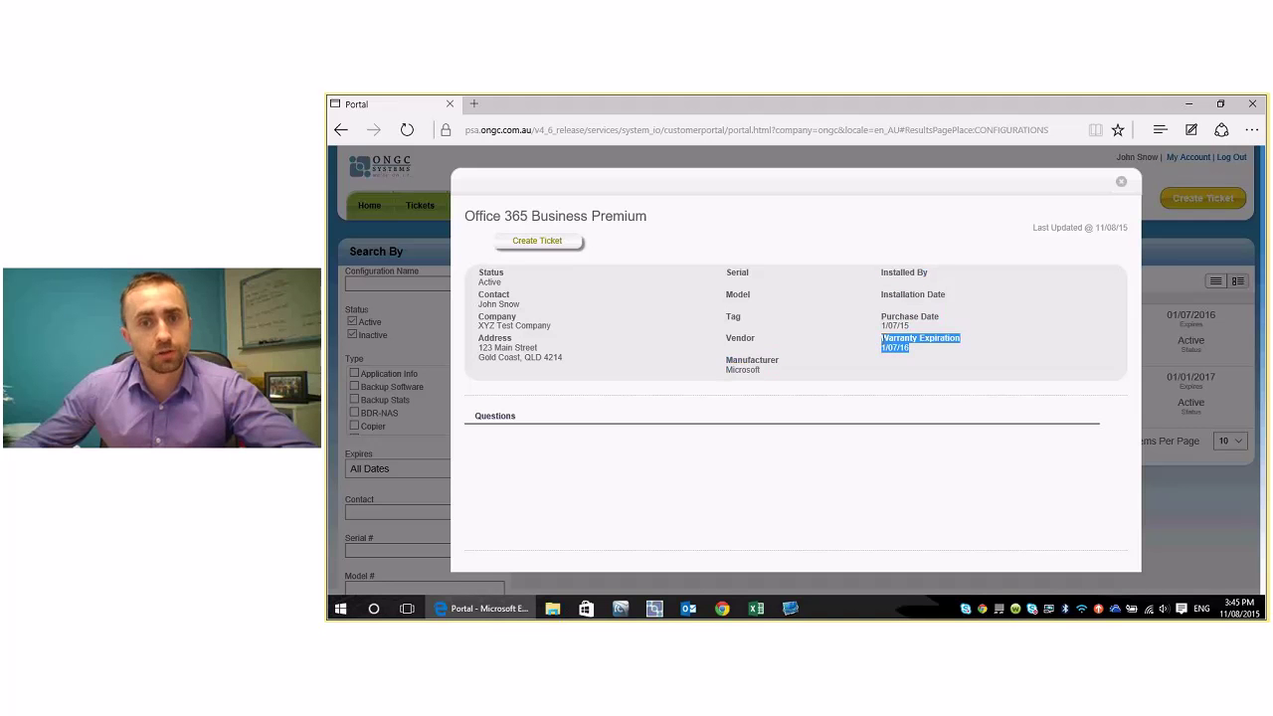
left_click(914, 354)
left_click_drag(913, 354, 881, 338)
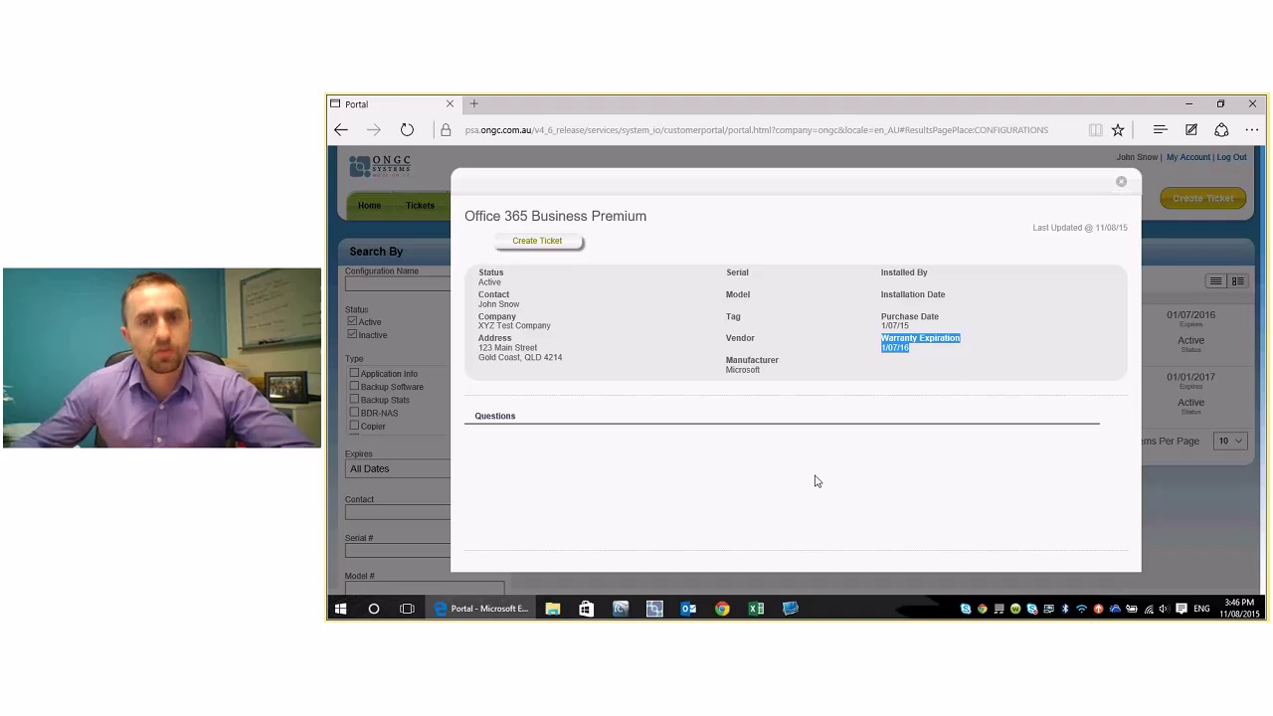
- Review XYZDC01's serial number, 1/01/14 purchase date and address, then close its details
left_click(1121, 182)
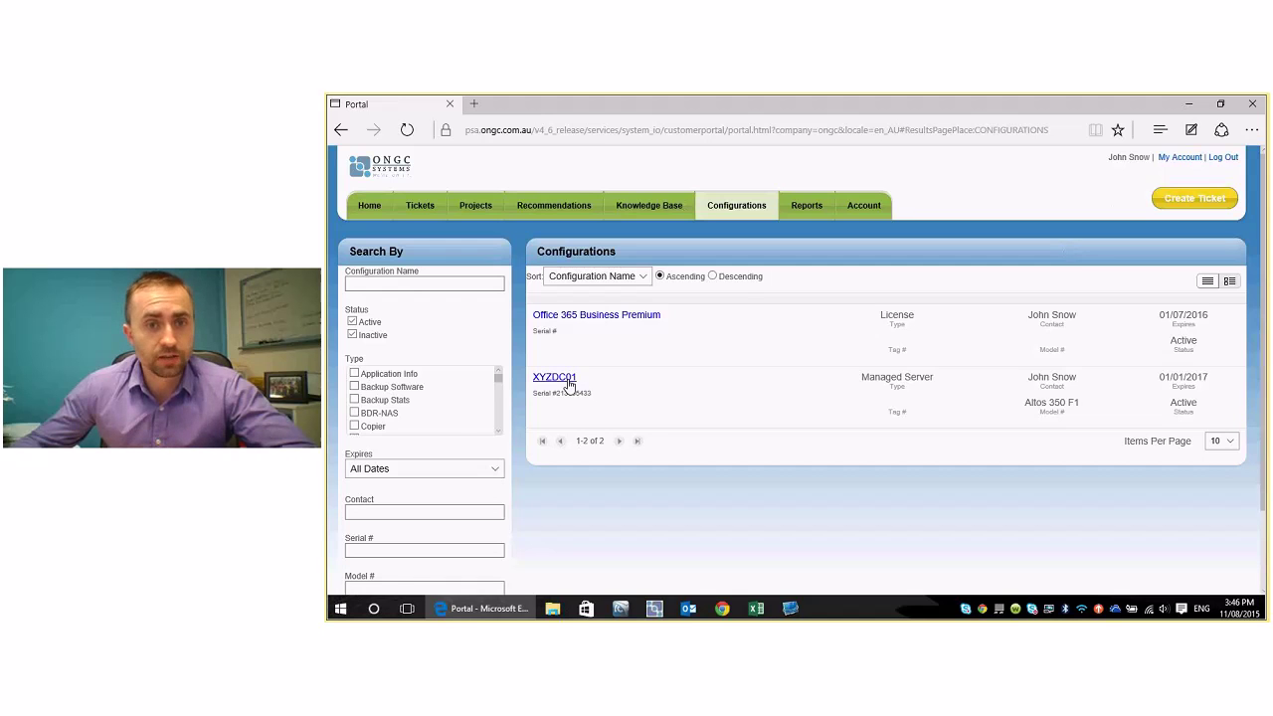
left_click(554, 378)
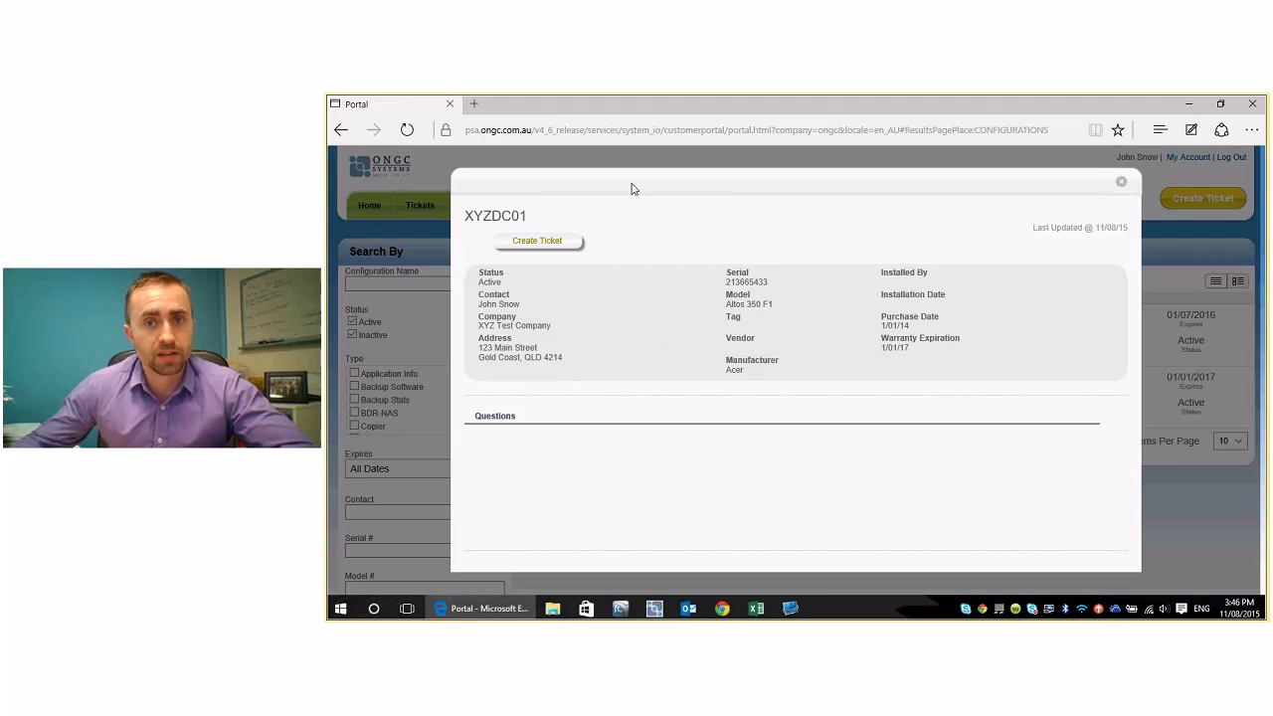
left_click_drag(726, 282, 781, 319)
mouse_move(882, 325)
left_mouse_down()
mouse_move(910, 326)
mouse_move(881, 344)
left_mouse_up()
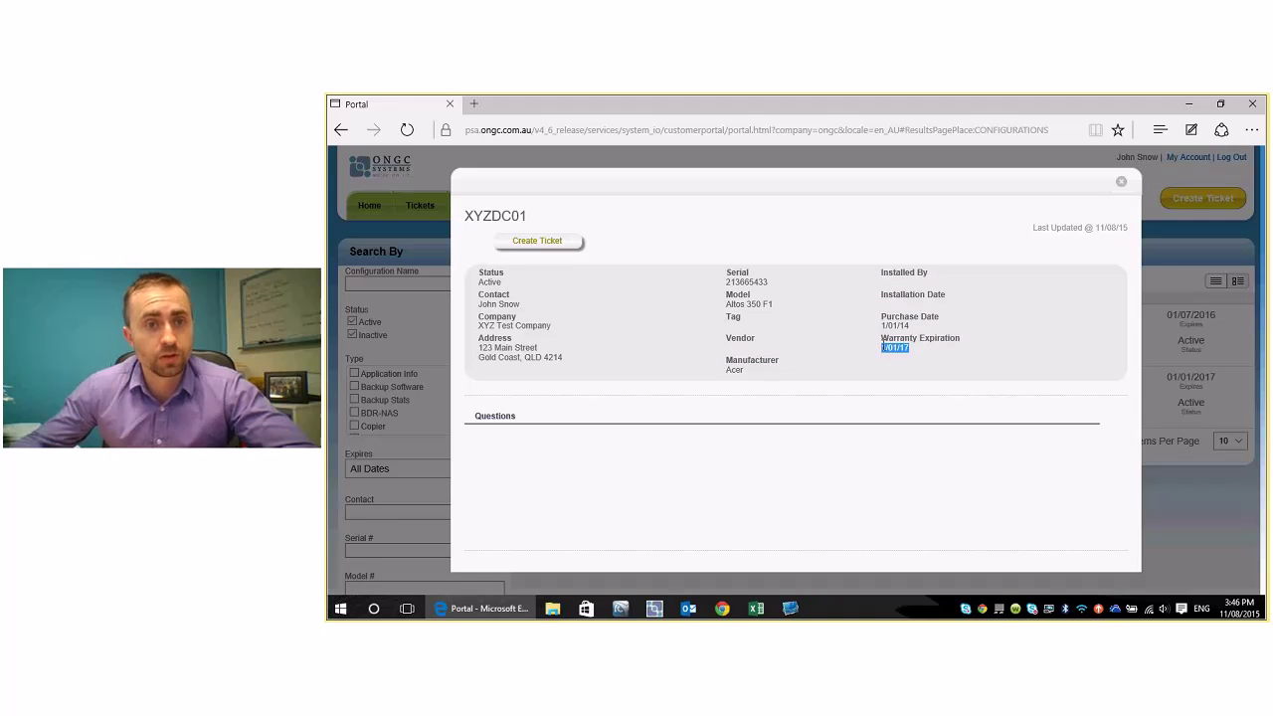
left_click_drag(564, 358, 478, 344)
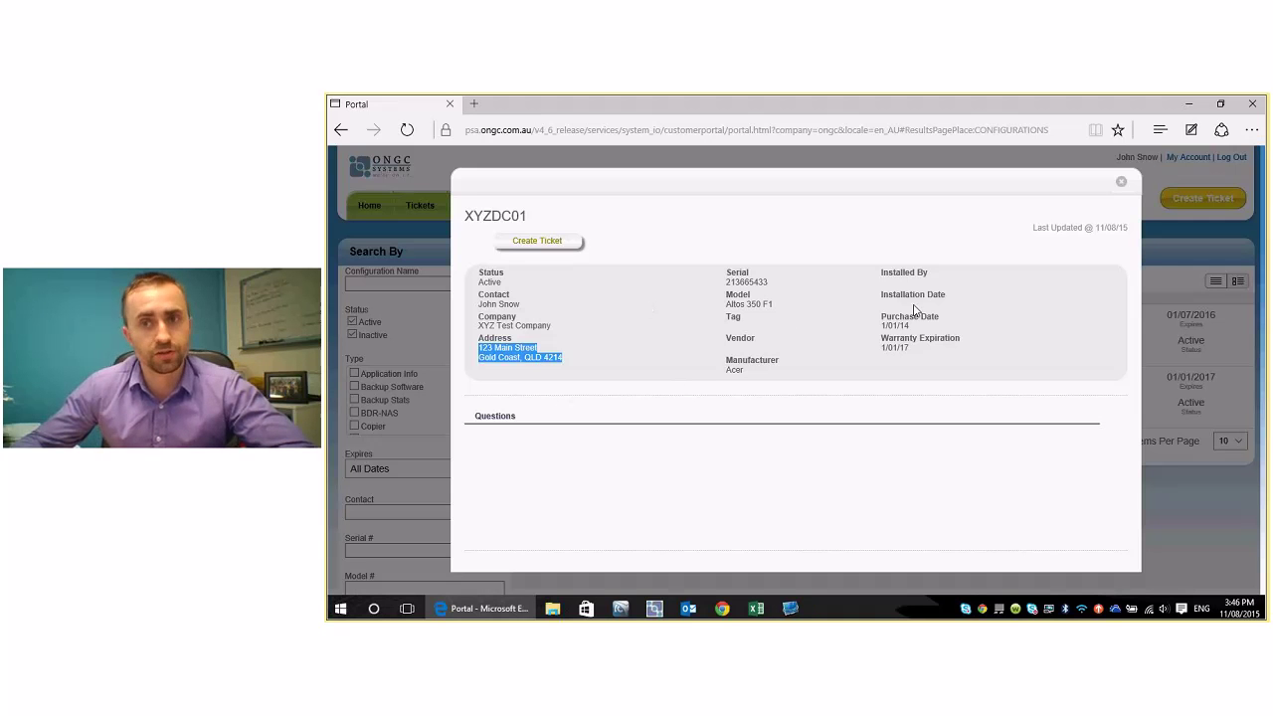
left_click(1122, 187)
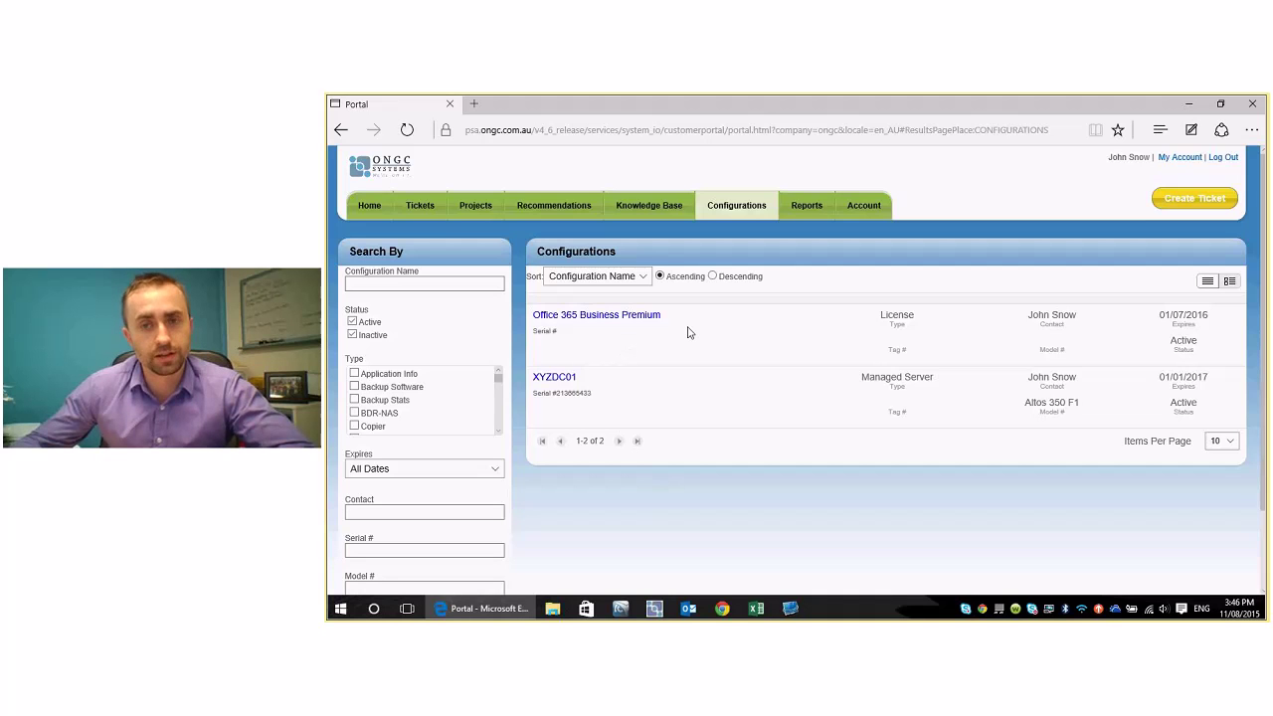
- Sort the Invoices list by Balance and open invoice 151097's tax invoice showing a $155.00 charge
left_click(861, 209)
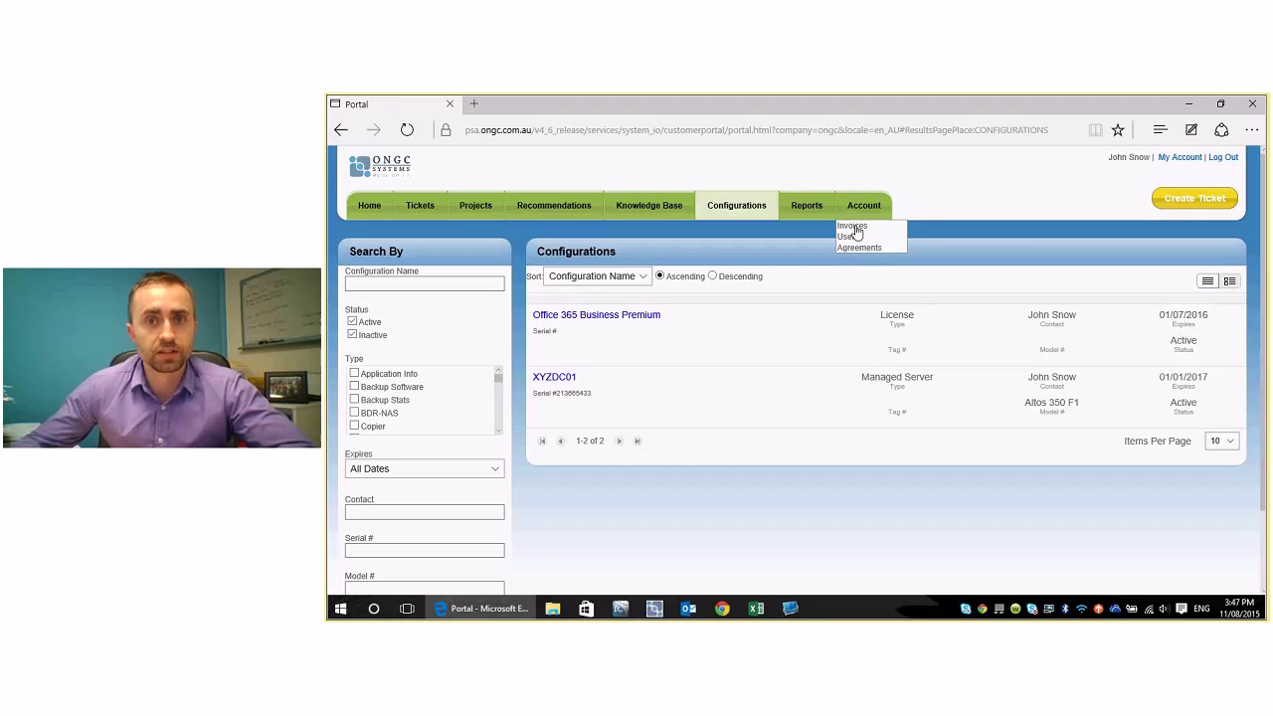
left_click(851, 226)
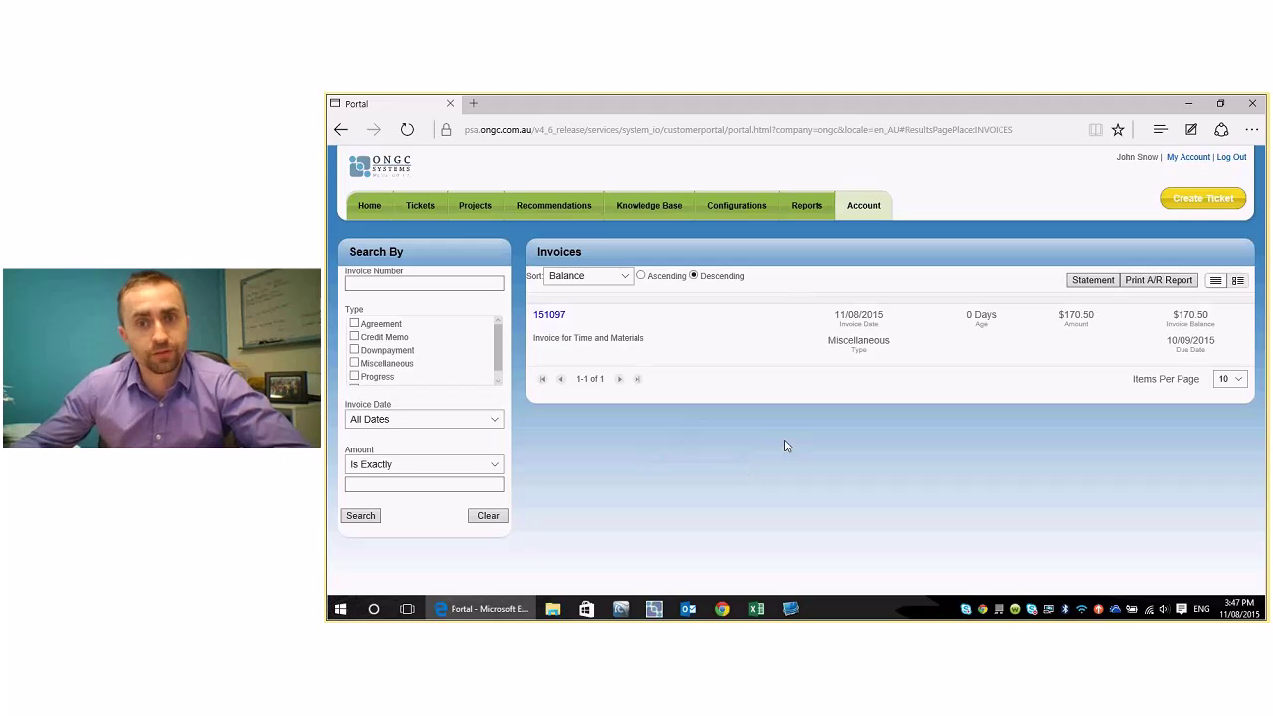
left_click(626, 278)
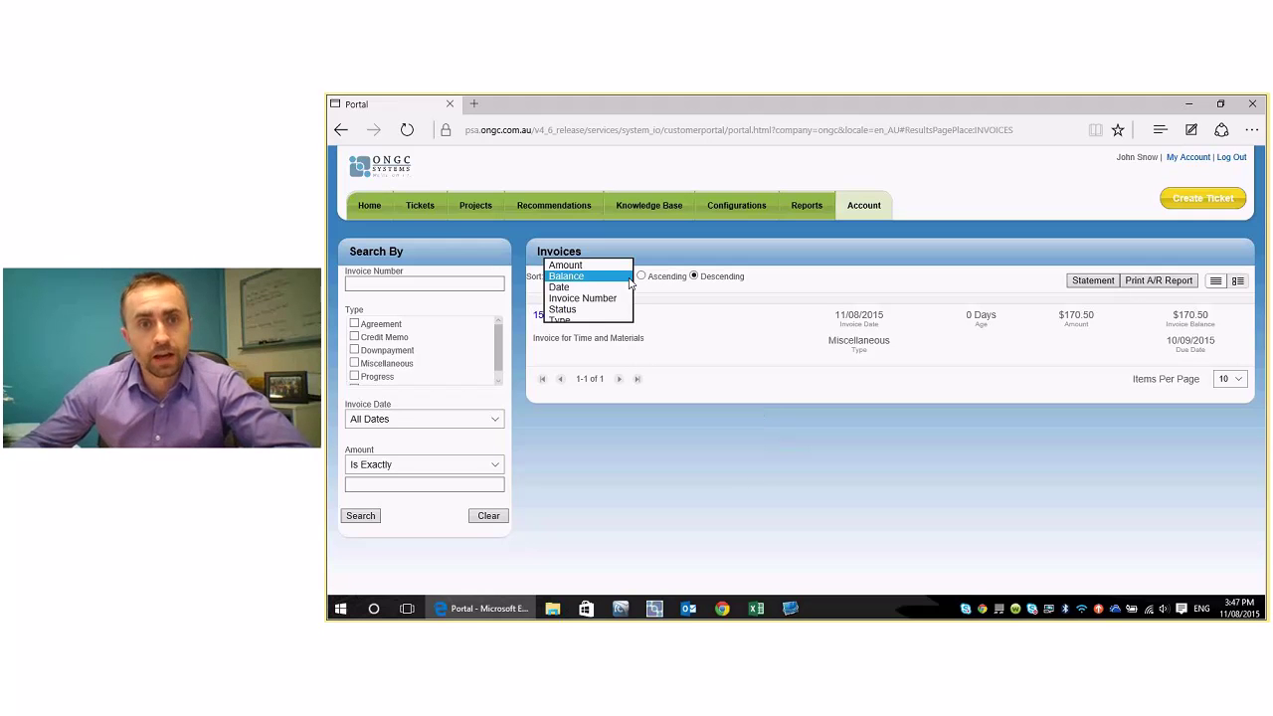
left_click(628, 278)
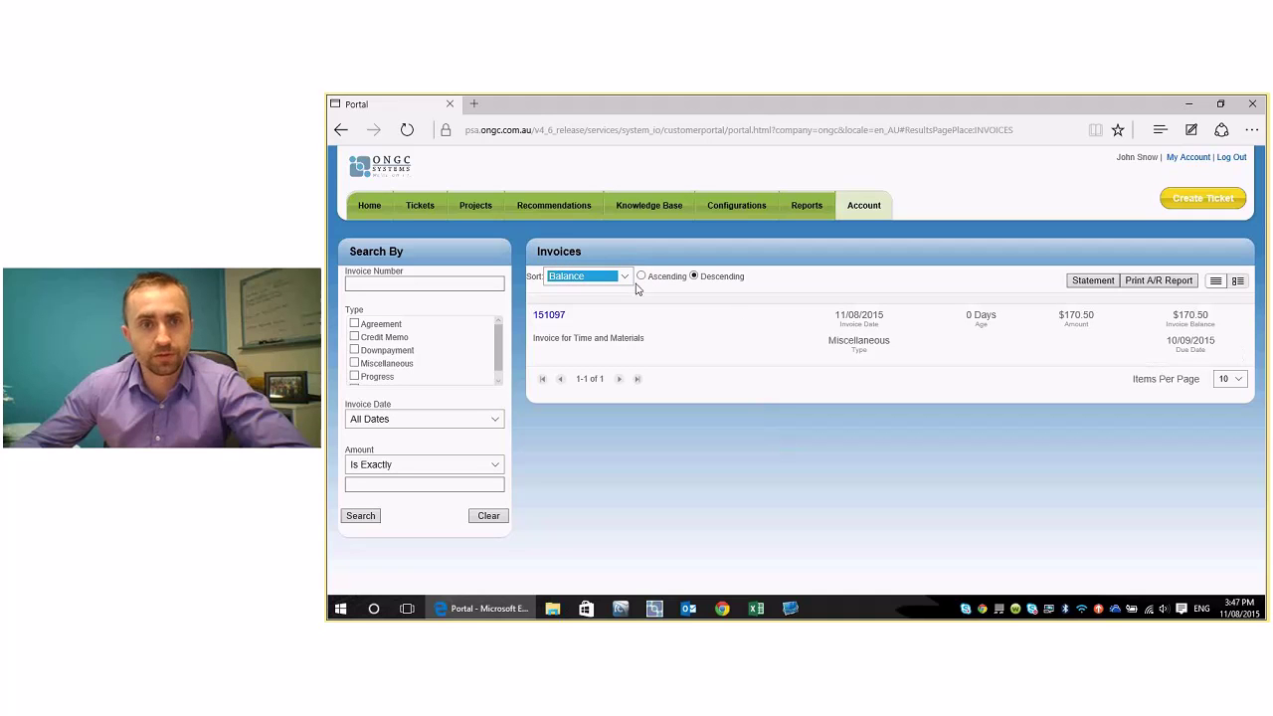
left_click(624, 278)
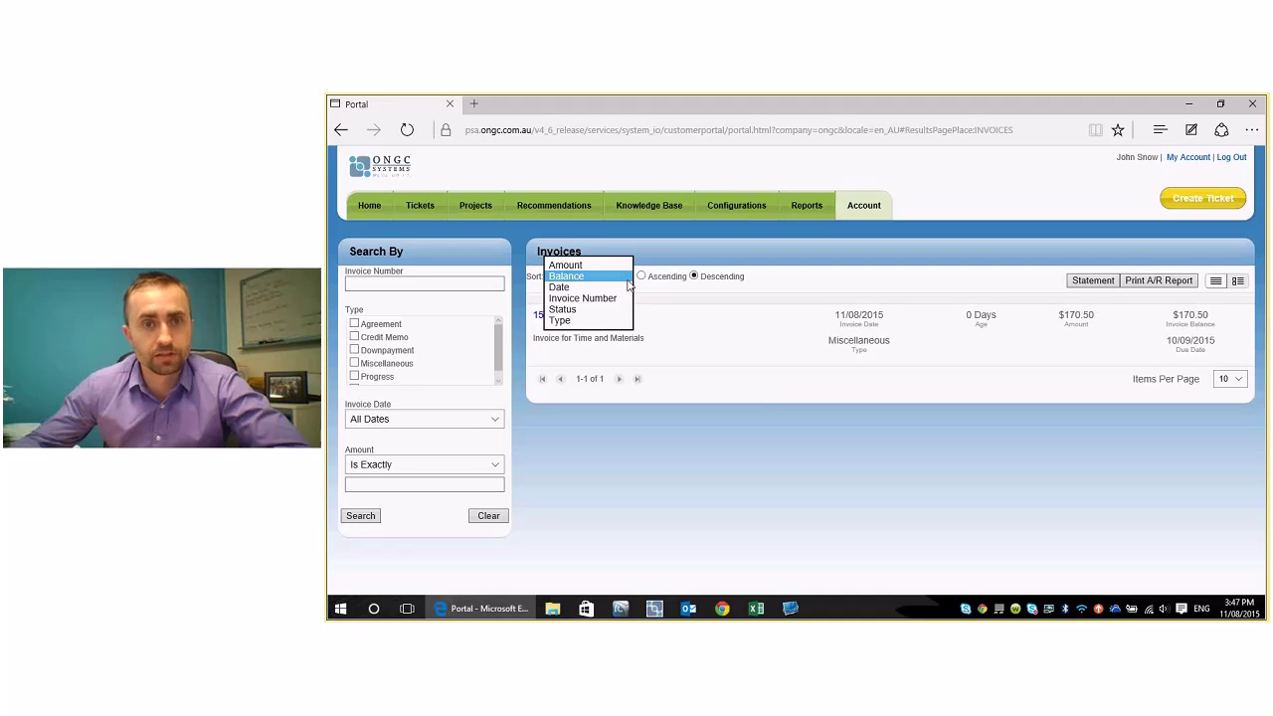
left_click(623, 276)
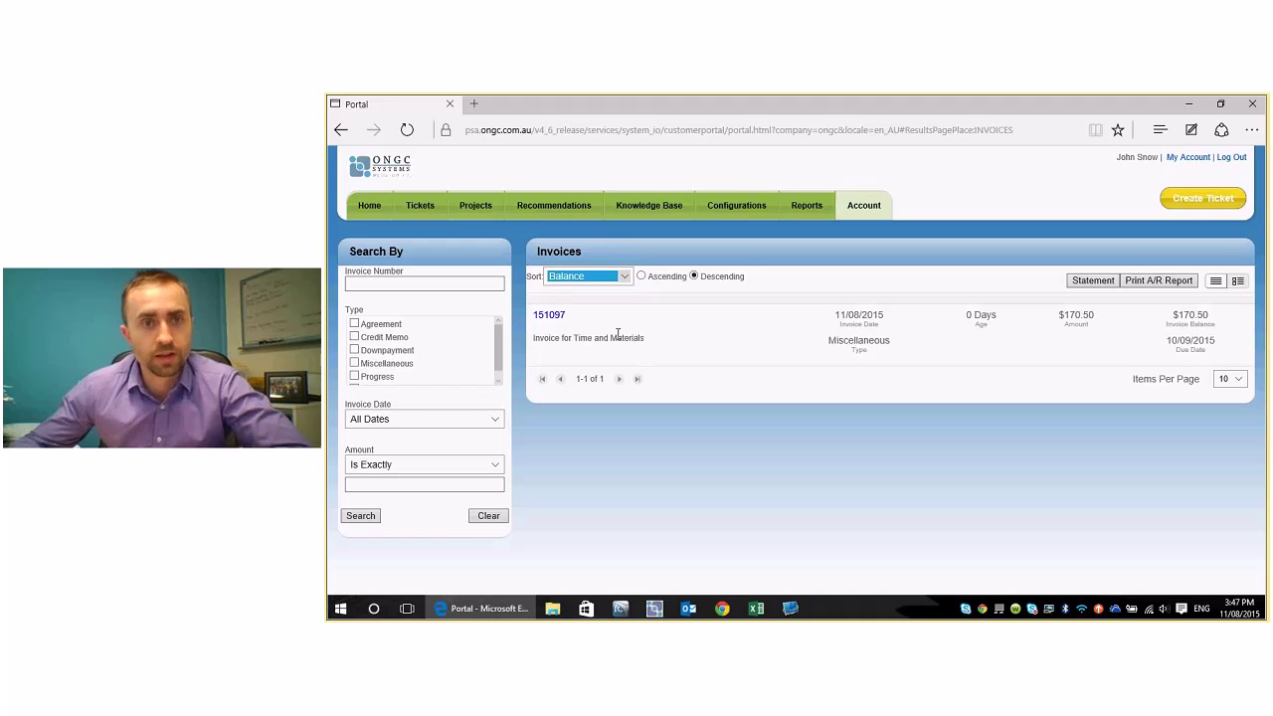
left_click(549, 316)
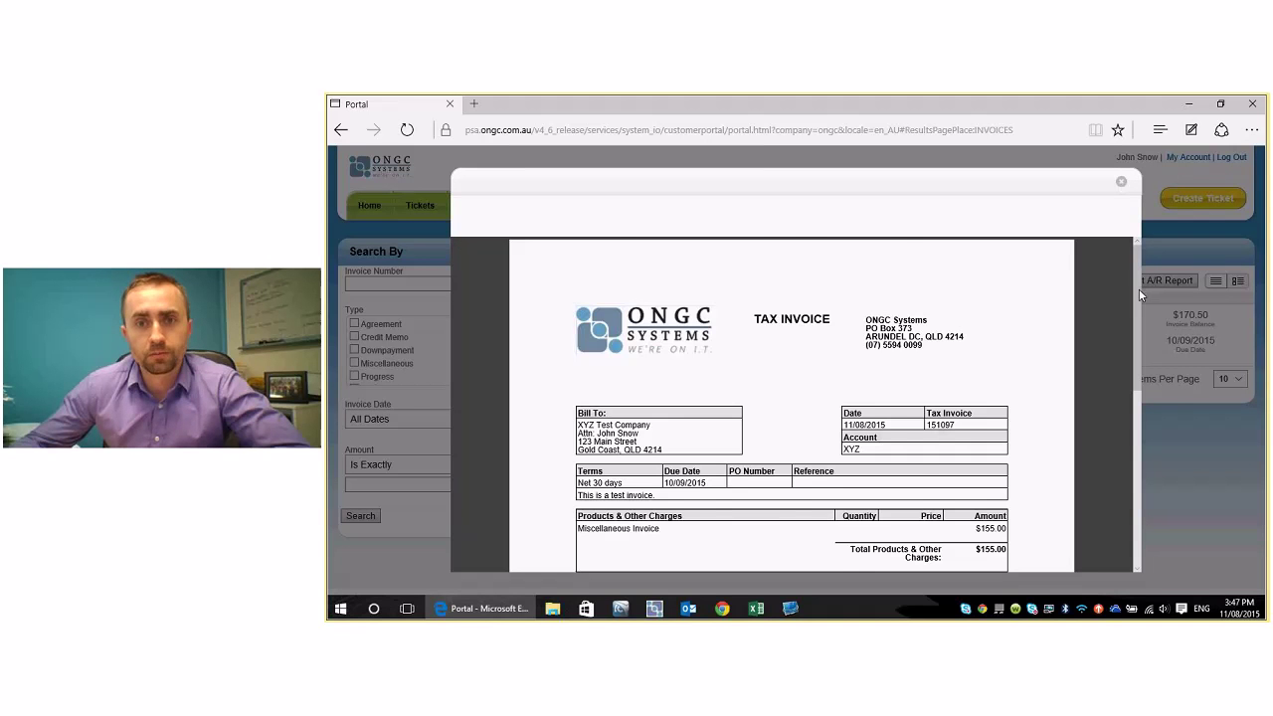
- Scroll through invoice 151097, close it, and highlight its $170.50 balance due 10/09/2015
scroll(1139, 291, "down", 5)
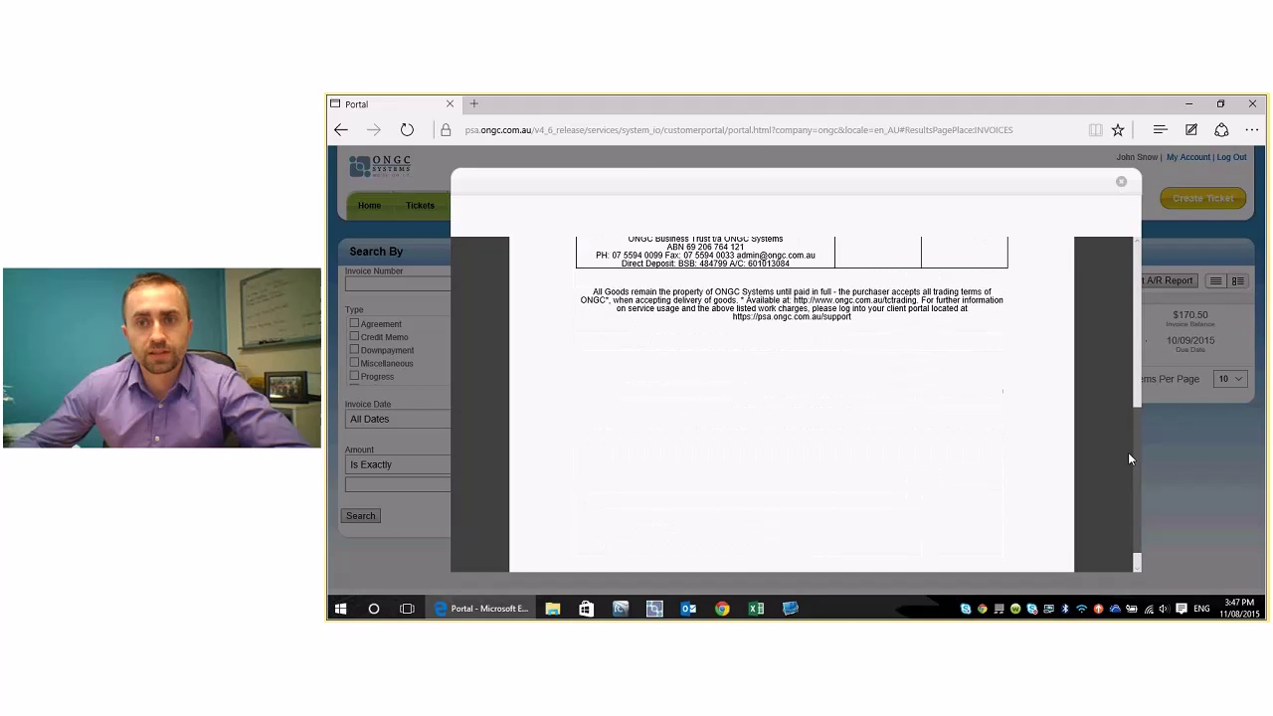
scroll(1130, 426, "up", 5)
scroll(1130, 426, "up", 1)
left_click(1121, 181)
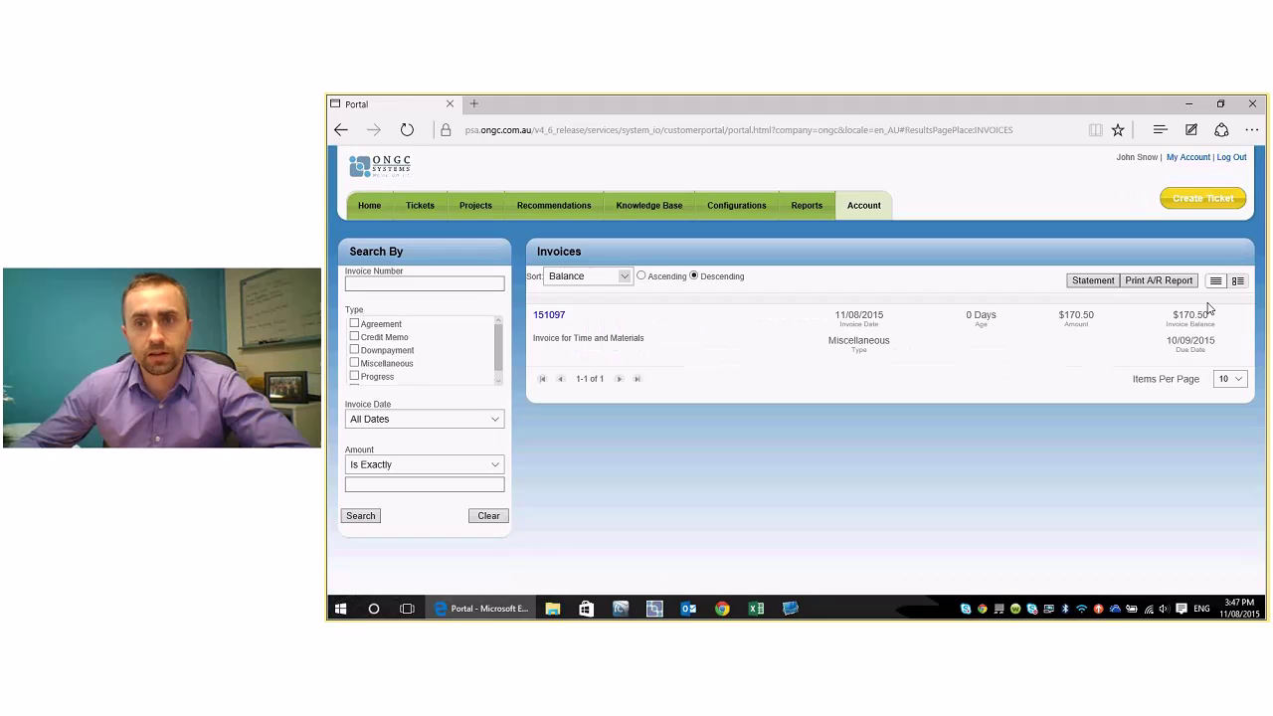
left_click_drag(1208, 308, 1216, 333)
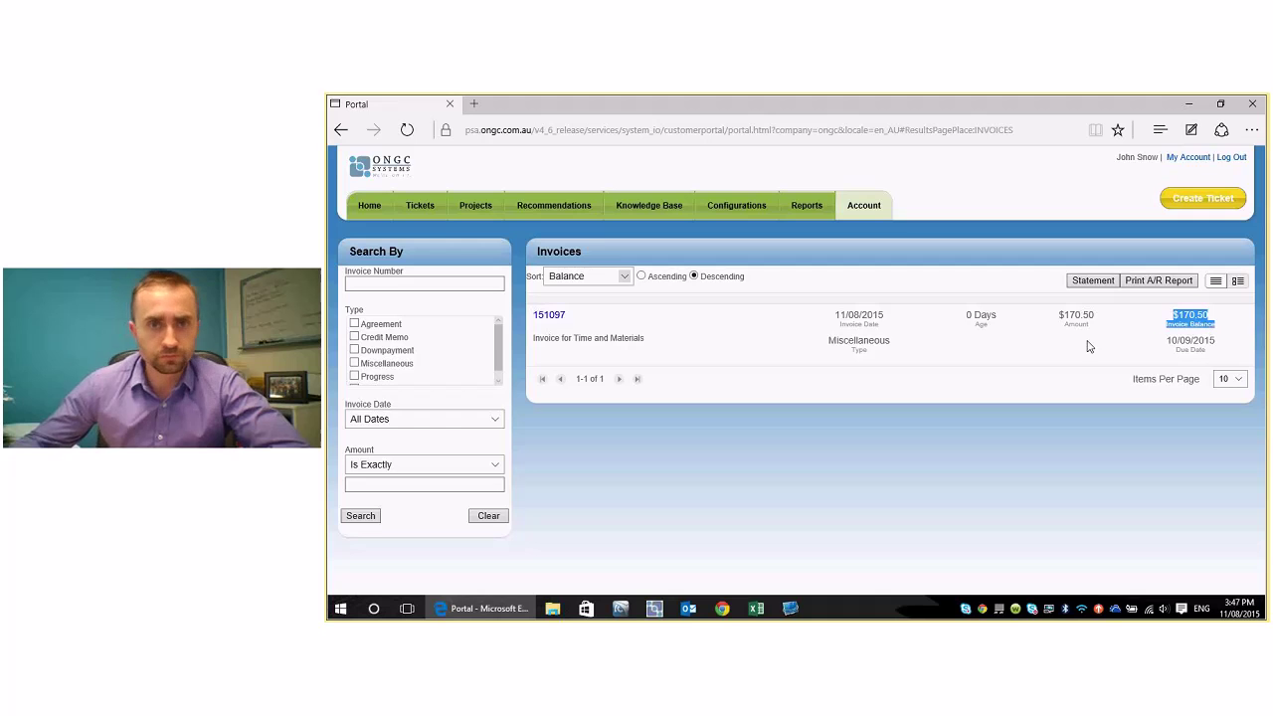
left_click(865, 206)
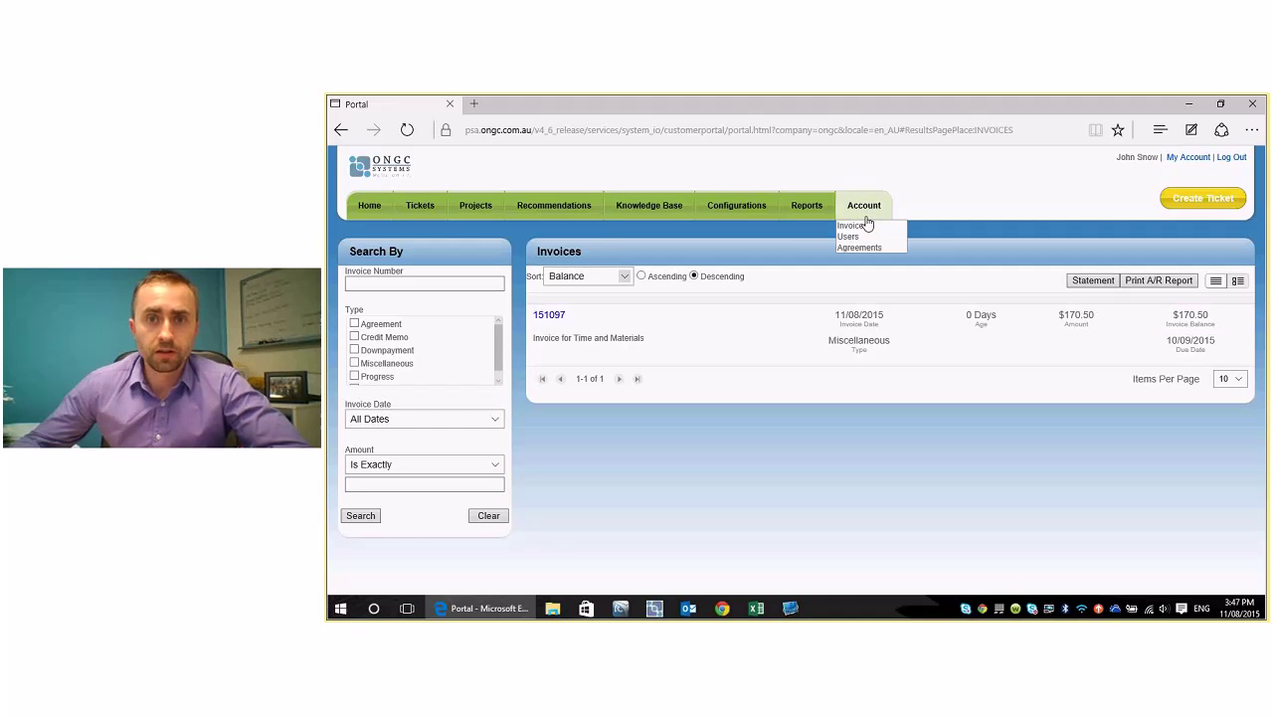
left_click(861, 247)
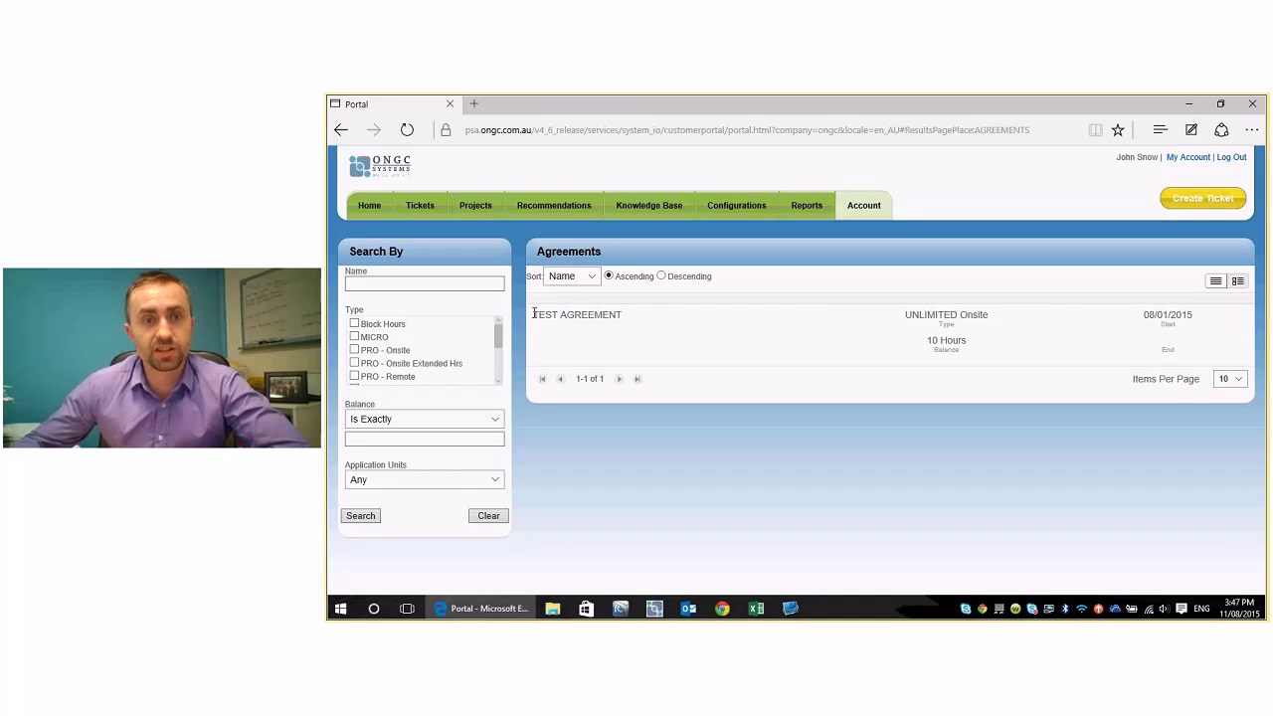
left_click_drag(538, 315, 648, 314)
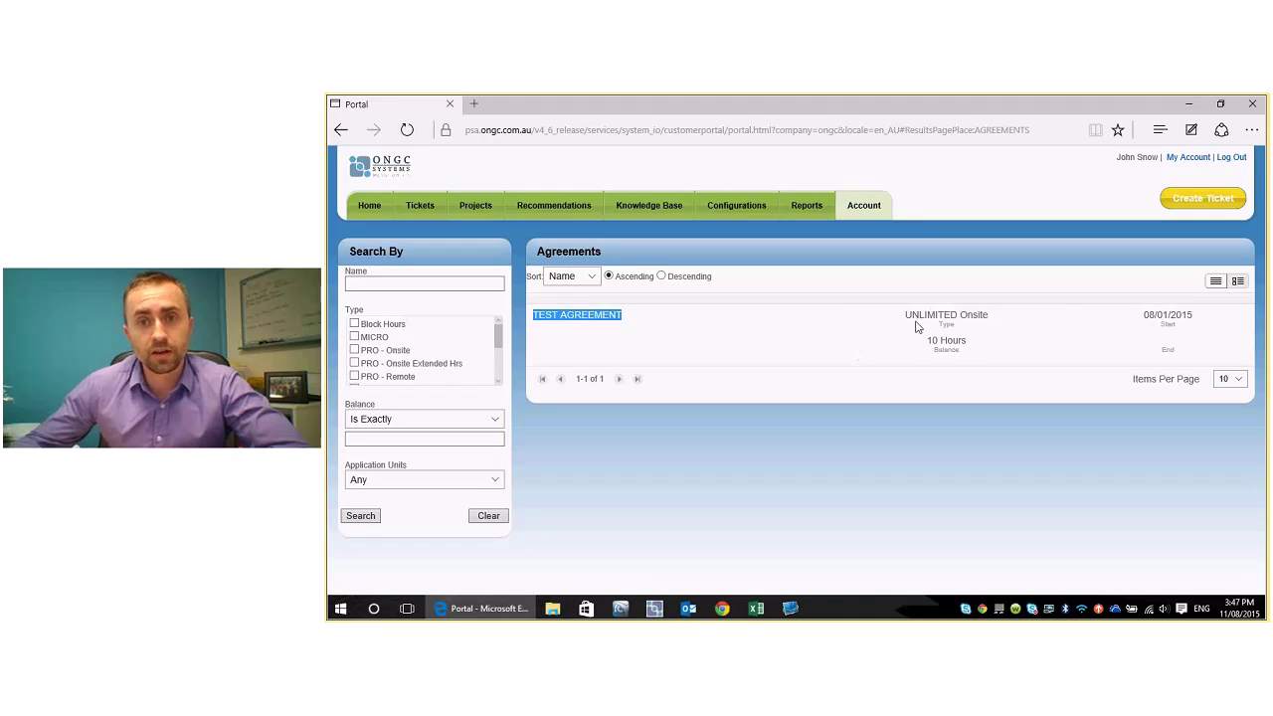
mouse_move(925, 340)
left_mouse_down()
mouse_move(970, 342)
mouse_move(966, 355)
mouse_move(917, 347)
left_mouse_up()
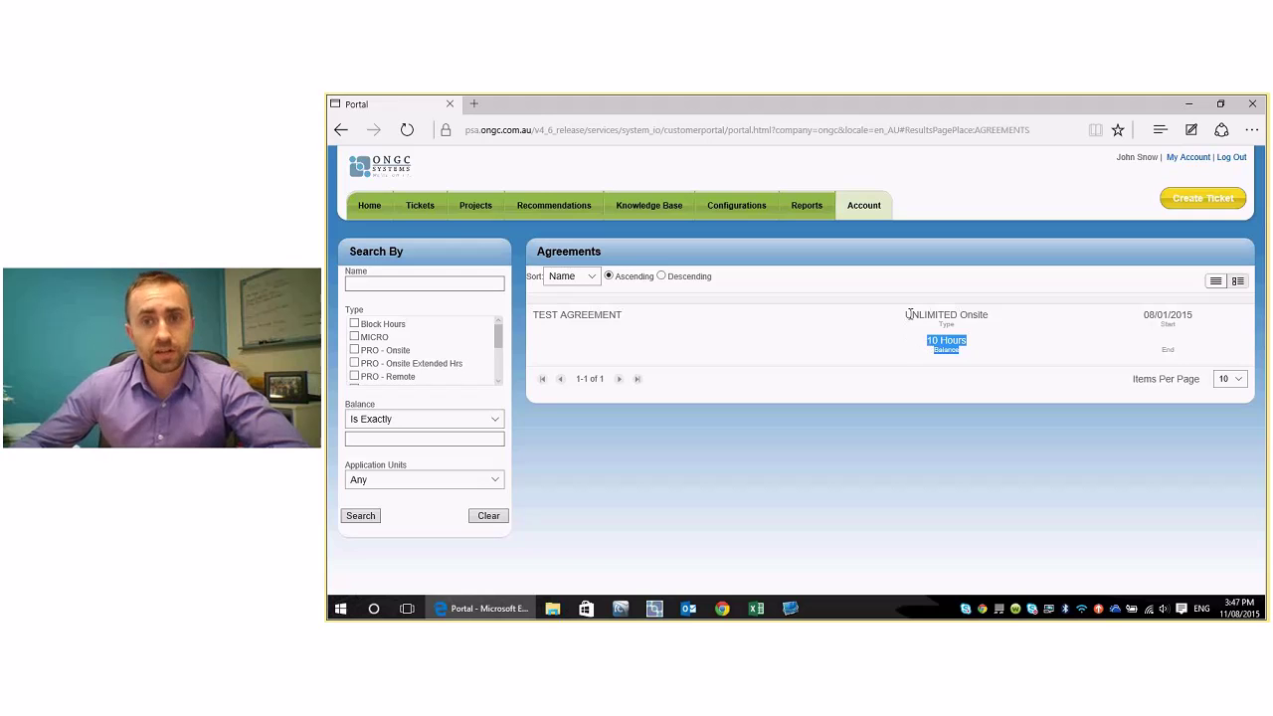
left_click_drag(906, 315, 973, 355)
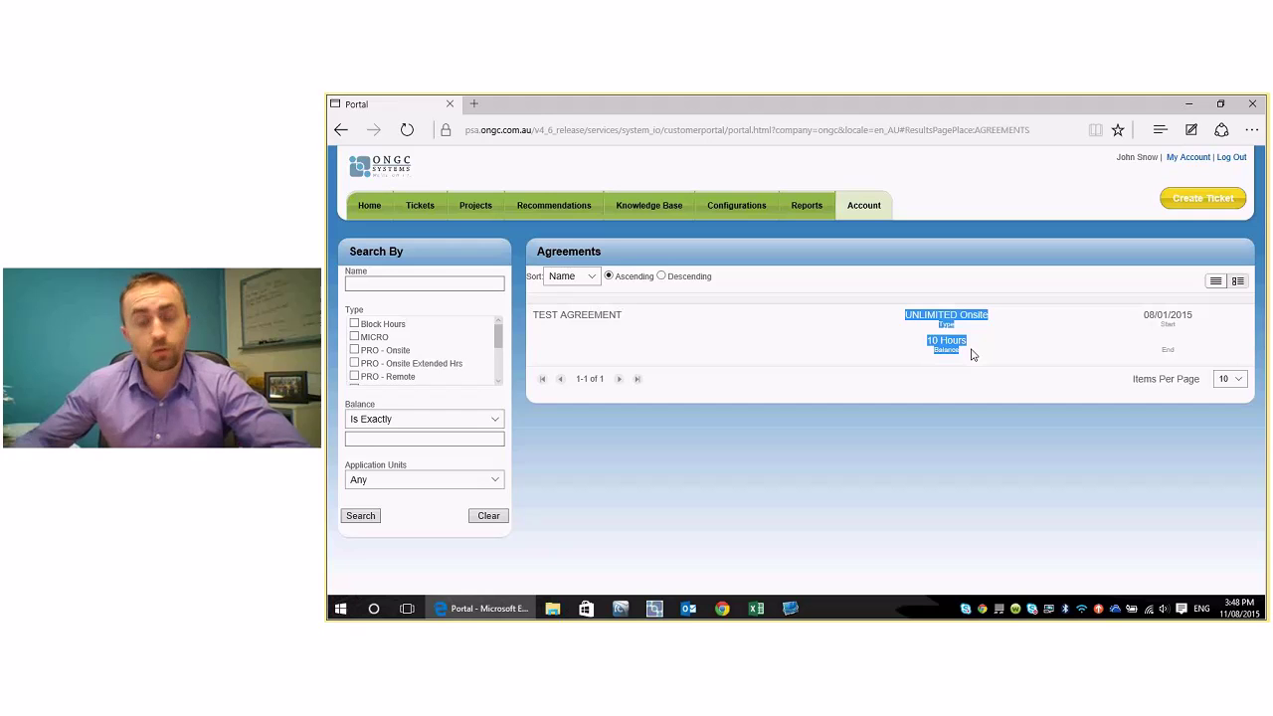
left_click(962, 358)
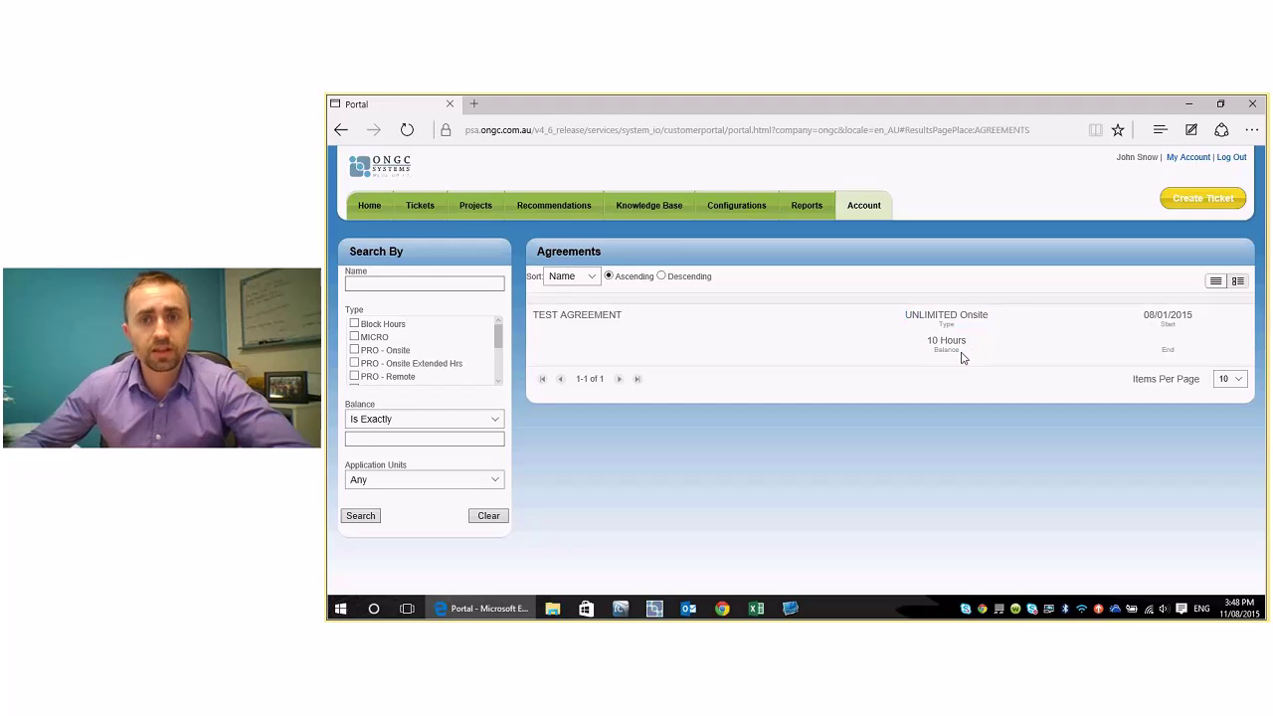
left_click_drag(962, 358, 927, 348)
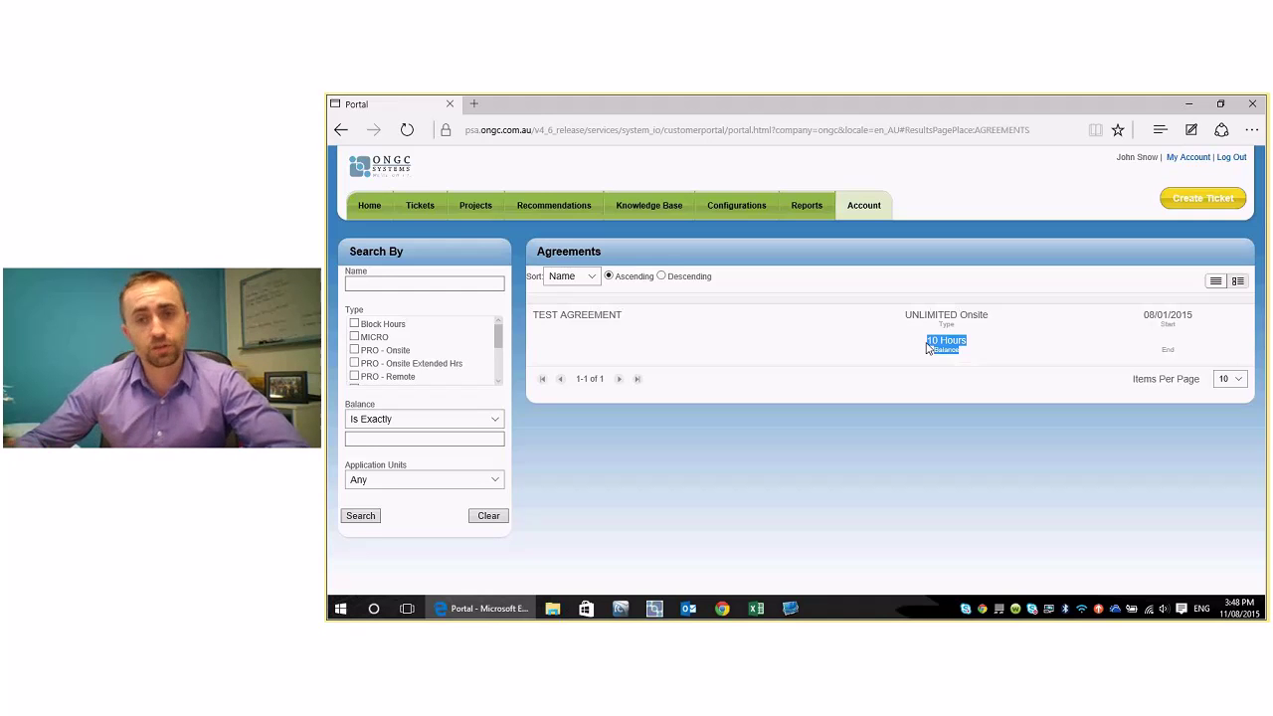
left_click(935, 346)
left_click_drag(935, 346, 975, 358)
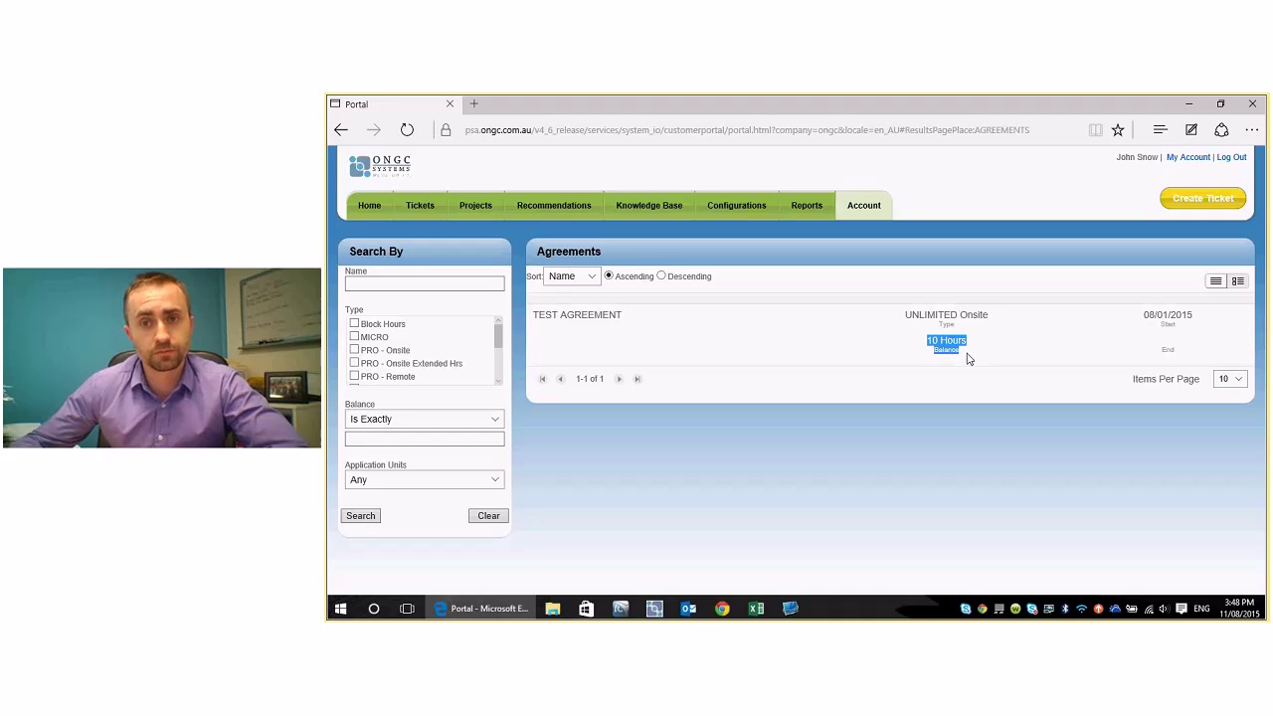
left_click(927, 341)
left_click_drag(927, 341, 961, 353)
left_click(963, 355)
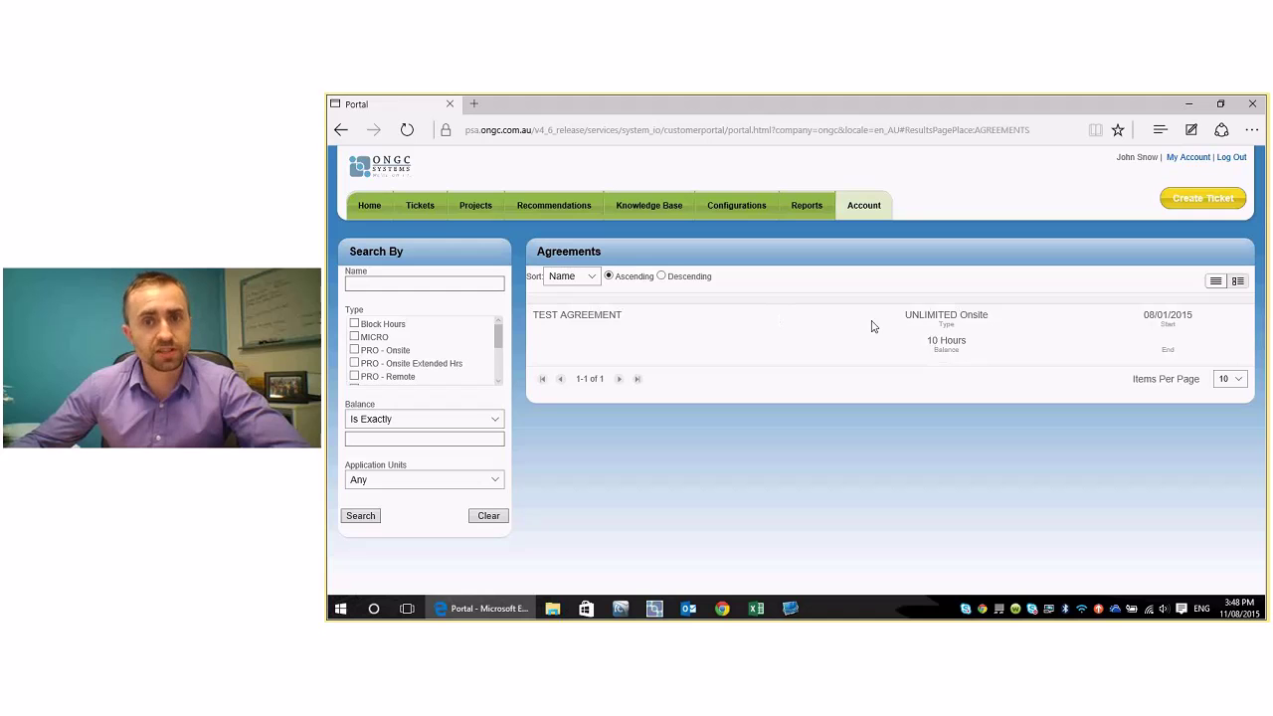
left_click_drag(909, 314, 960, 352)
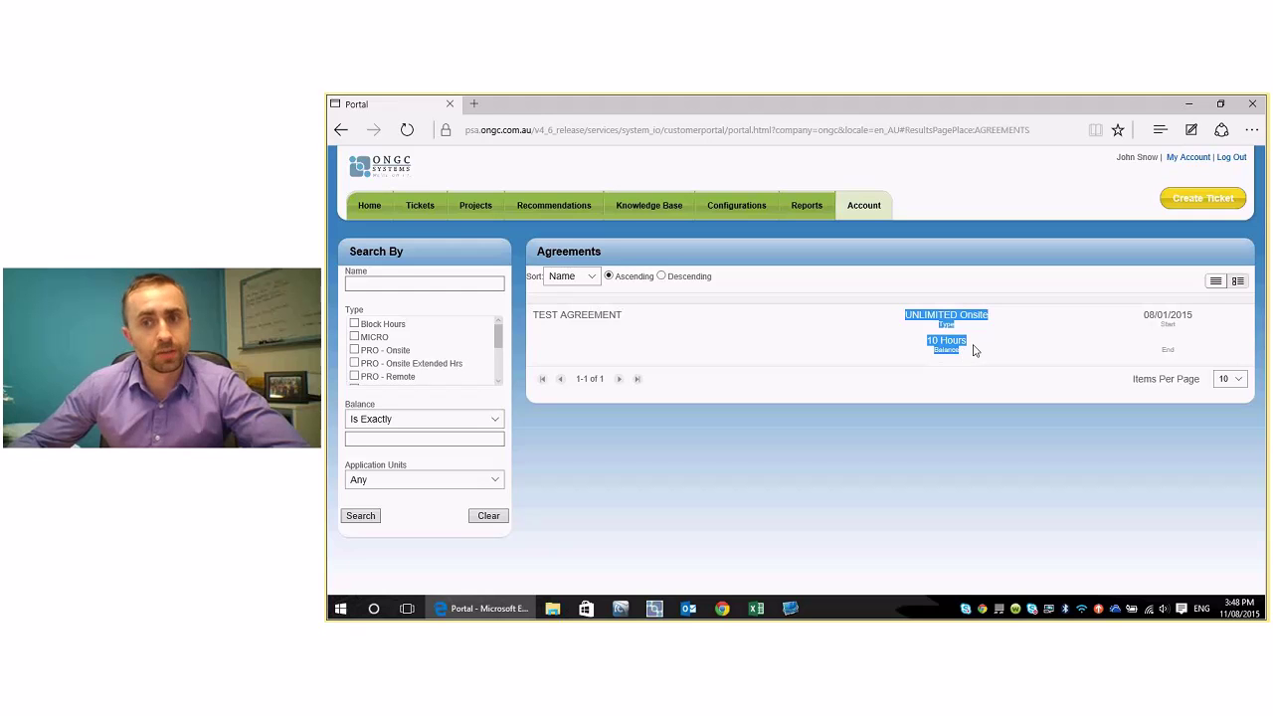
left_click_drag(1146, 316, 1199, 318)
left_click(1142, 318)
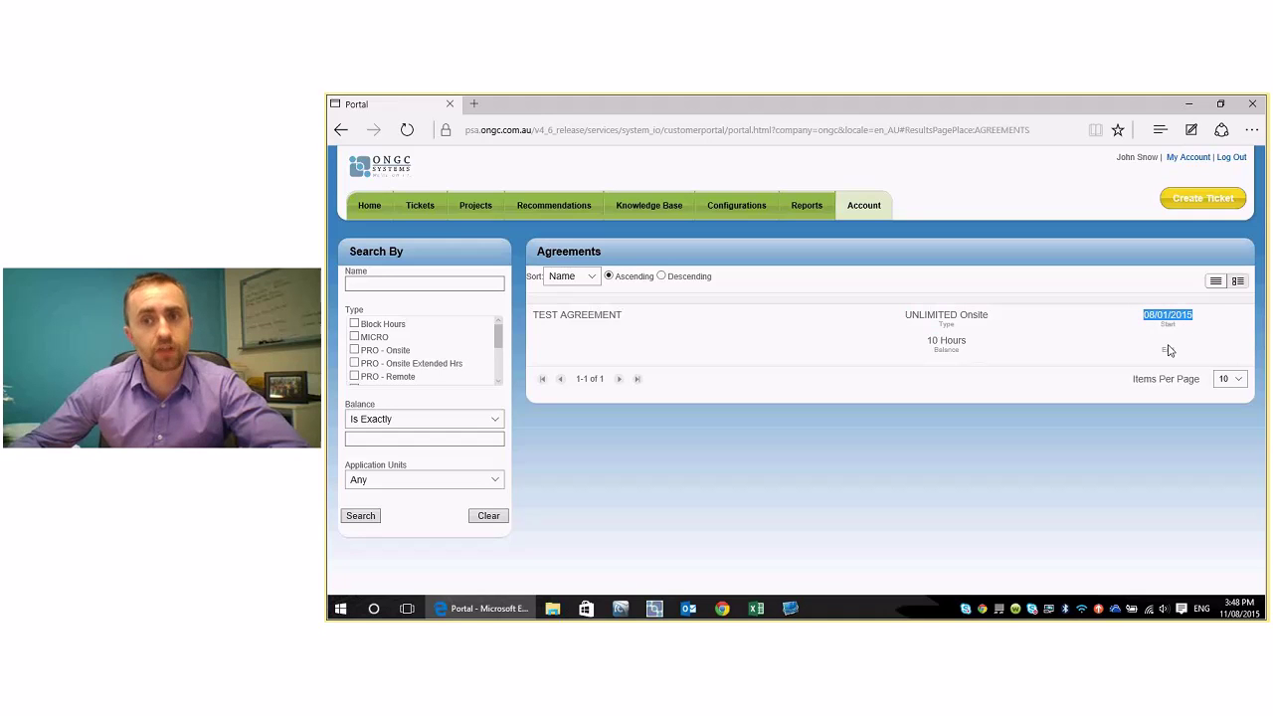
double_click(1168, 350)
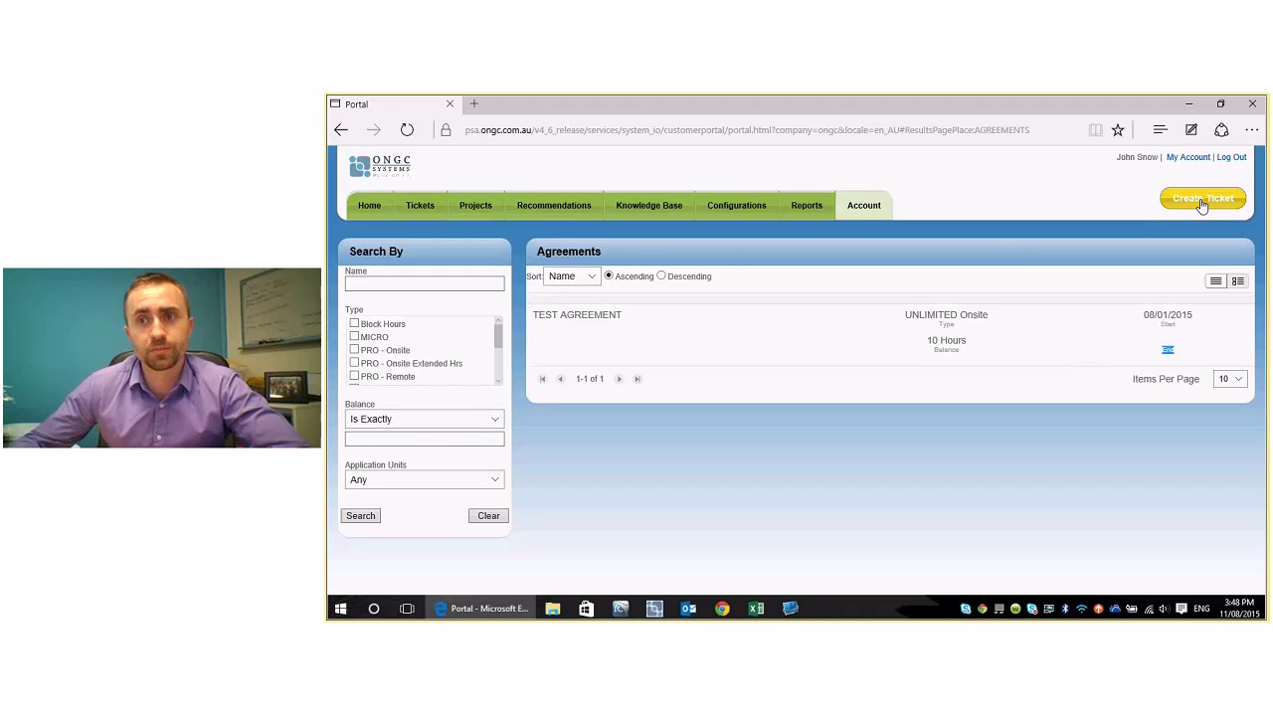
- Start a new ticket and page forward and back through the Step 1 service options
left_click(1201, 202)
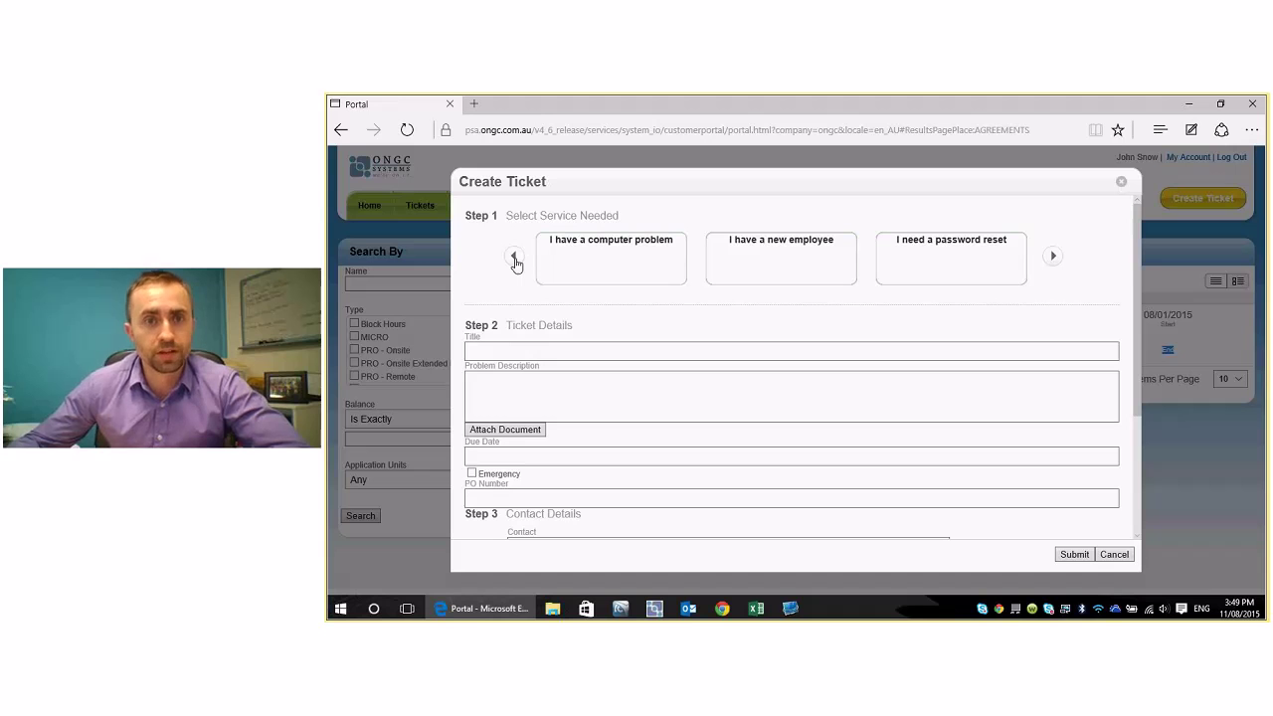
left_click(1054, 263)
left_click(1053, 258)
left_click(1054, 258)
left_click(1054, 259)
left_click(1054, 259)
left_click(1054, 259)
left_click(1053, 259)
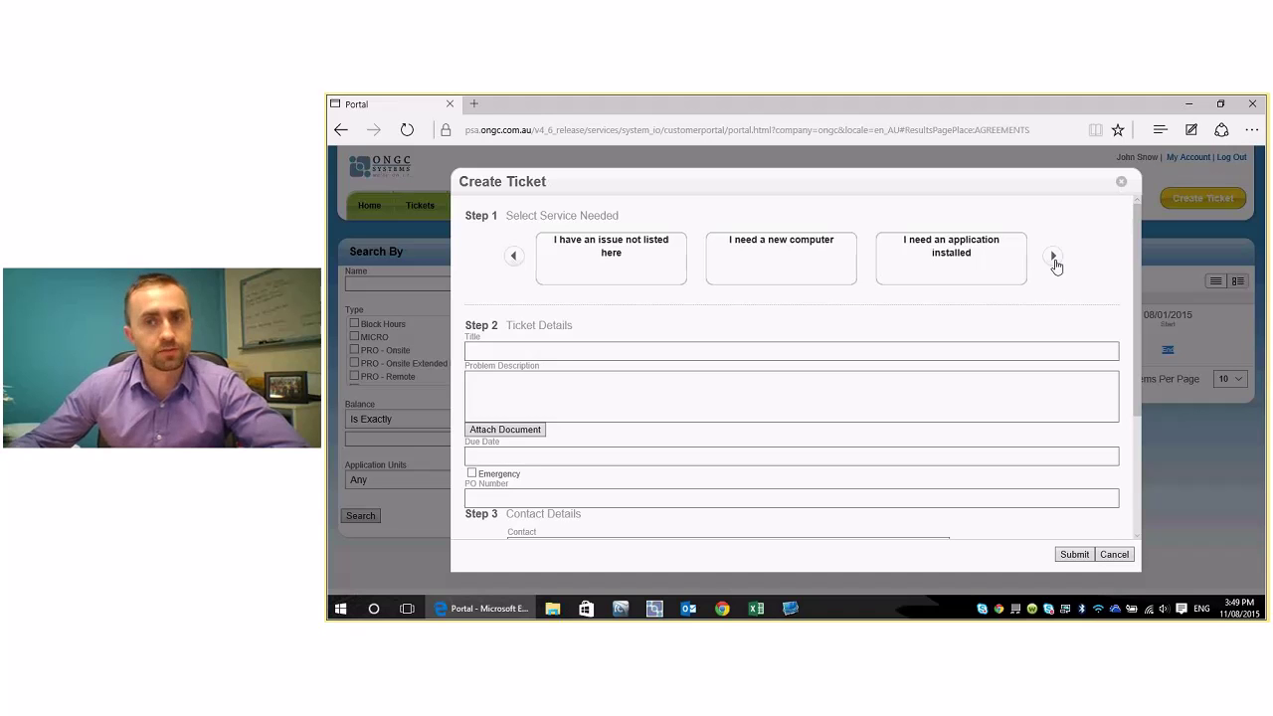
left_click(513, 258)
left_click(514, 258)
left_click(513, 258)
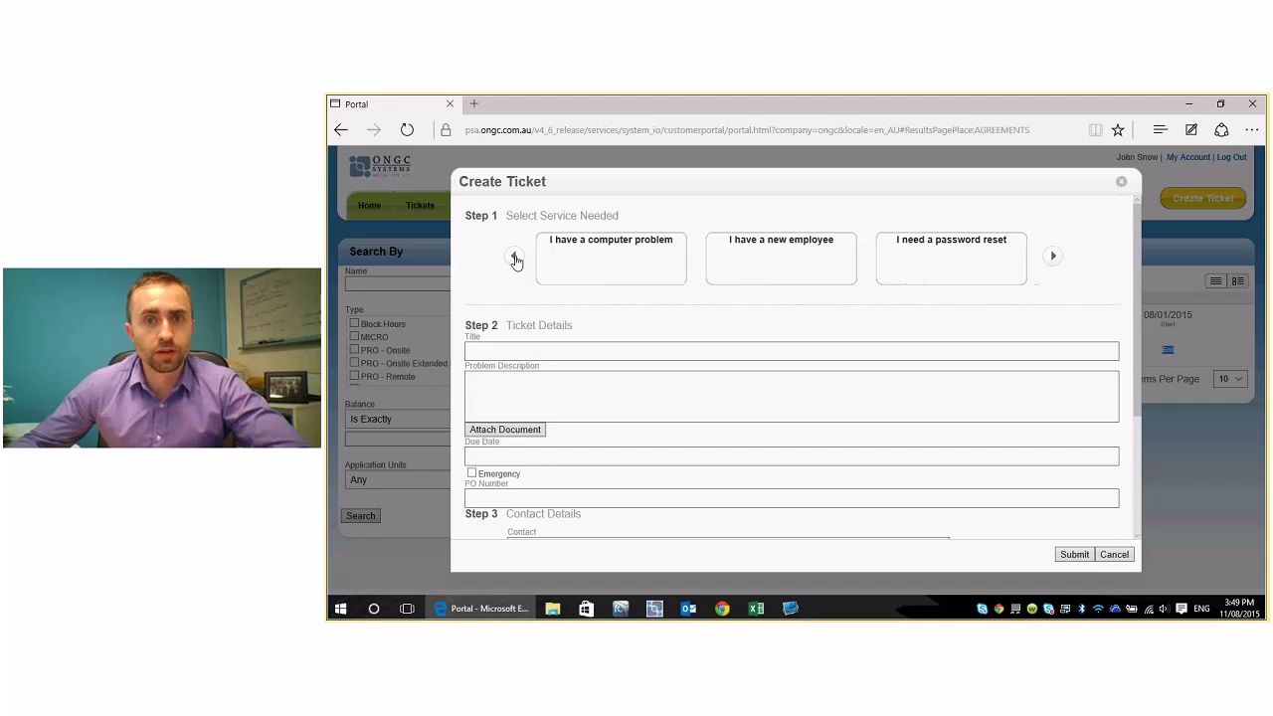
- Try the New Employee Setup and password reset options, then pick 'I have a computer problem'
left_click(781, 255)
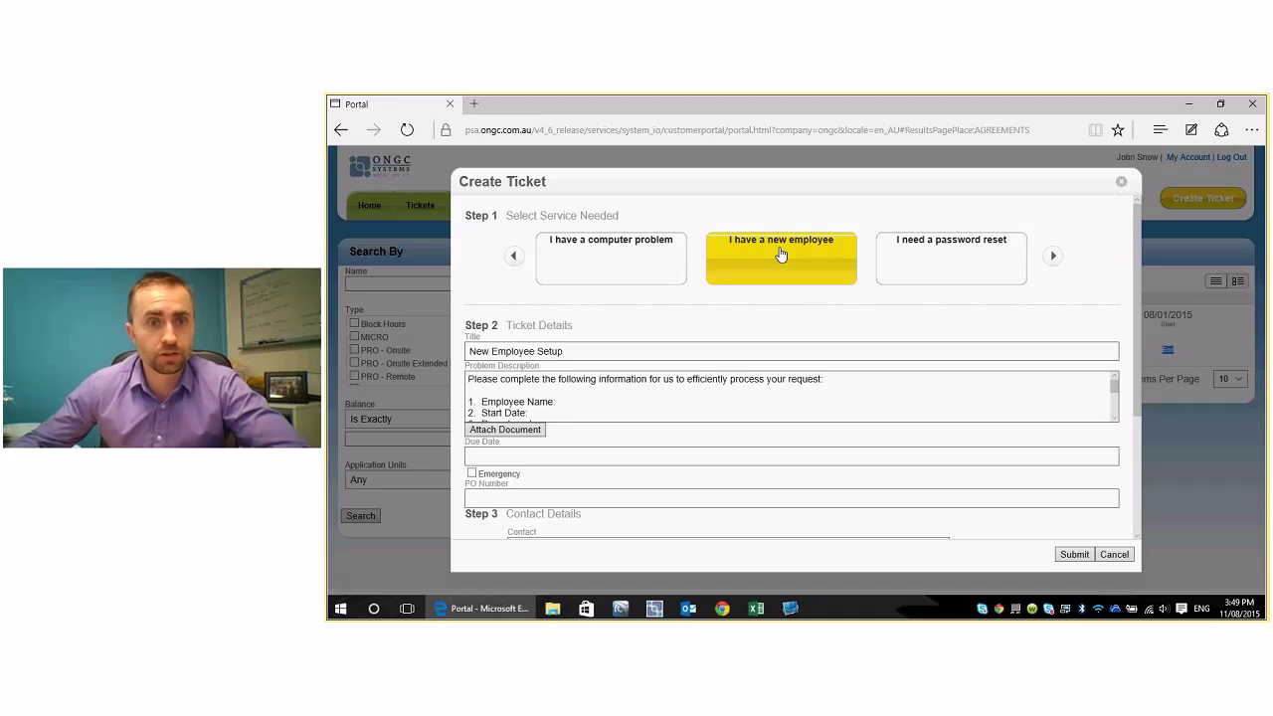
left_click(585, 351)
left_click_drag(586, 351, 467, 355)
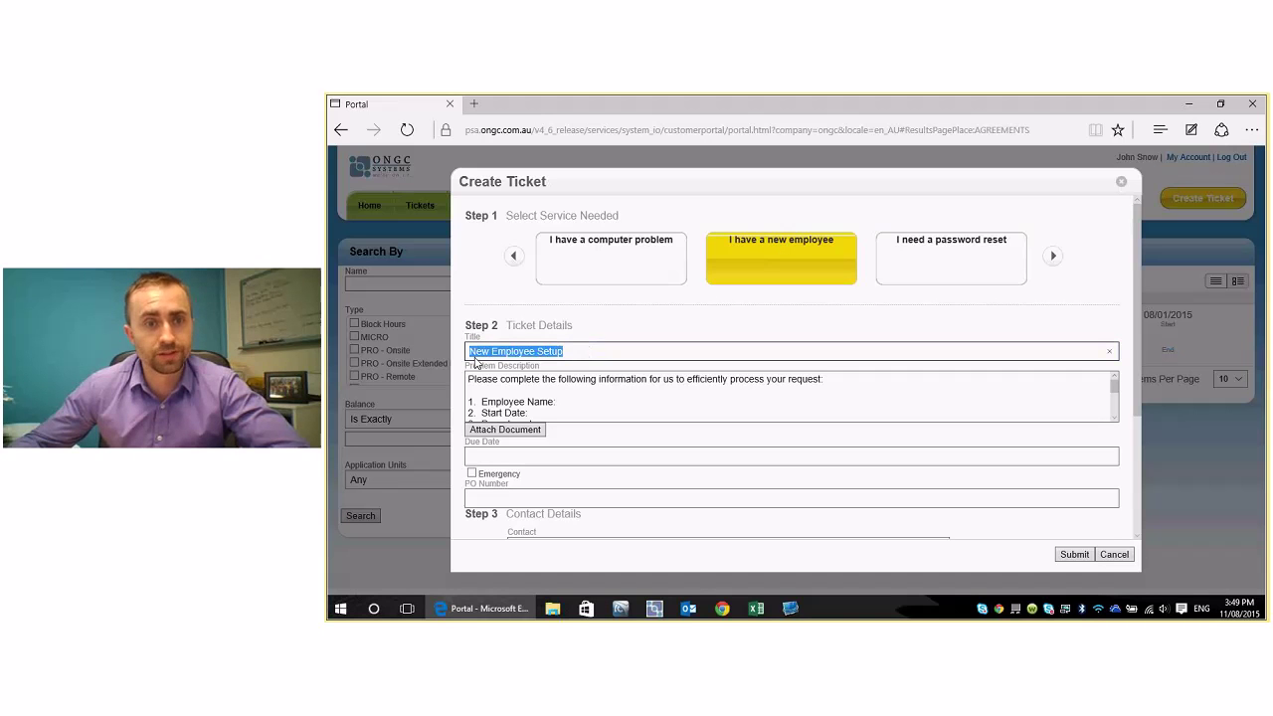
left_click(569, 404)
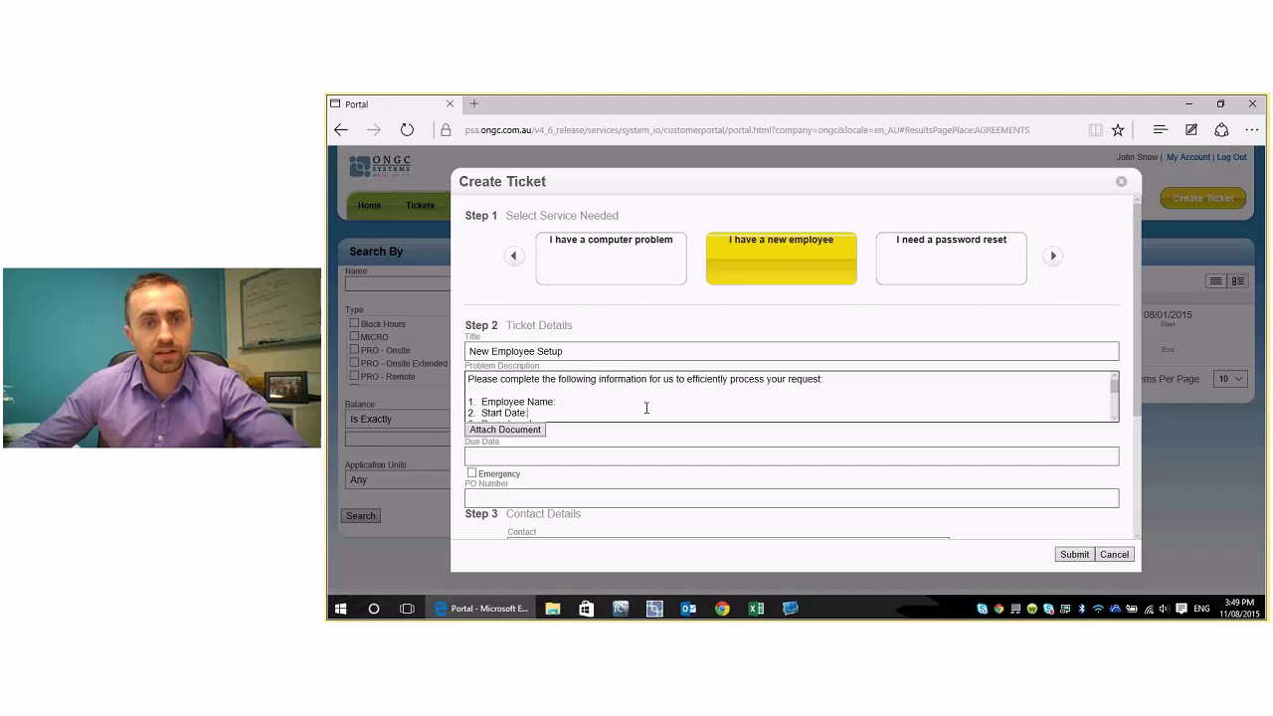
left_click(1114, 417)
left_click(1114, 417)
left_click(1114, 416)
left_click(1114, 417)
left_click(1114, 417)
left_click(1114, 417)
left_click(1114, 417)
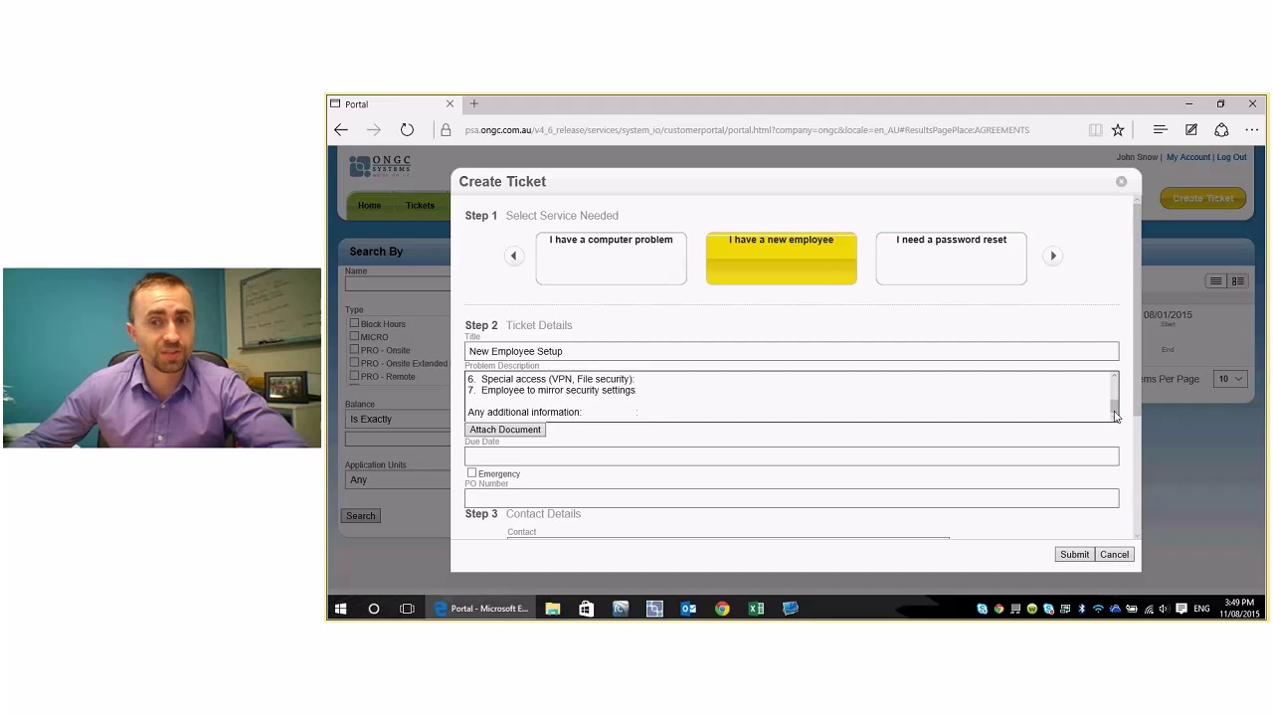
left_click_drag(1114, 413, 1114, 384)
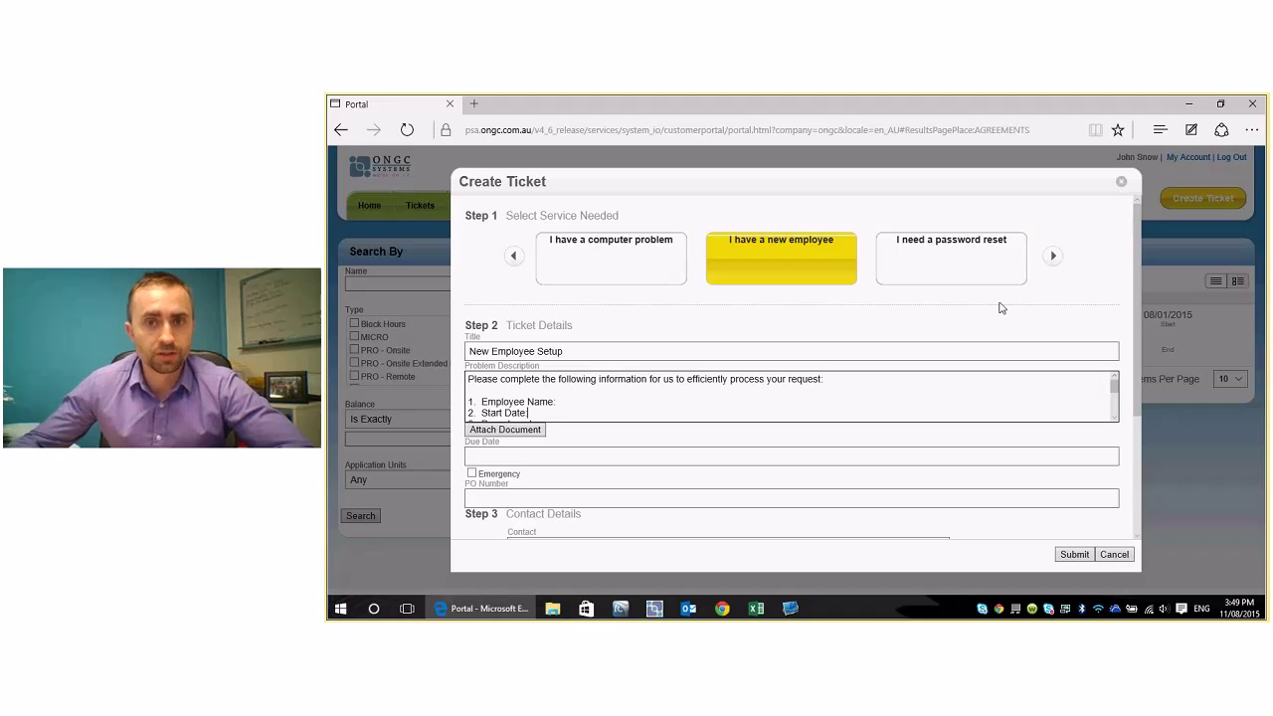
left_click(970, 251)
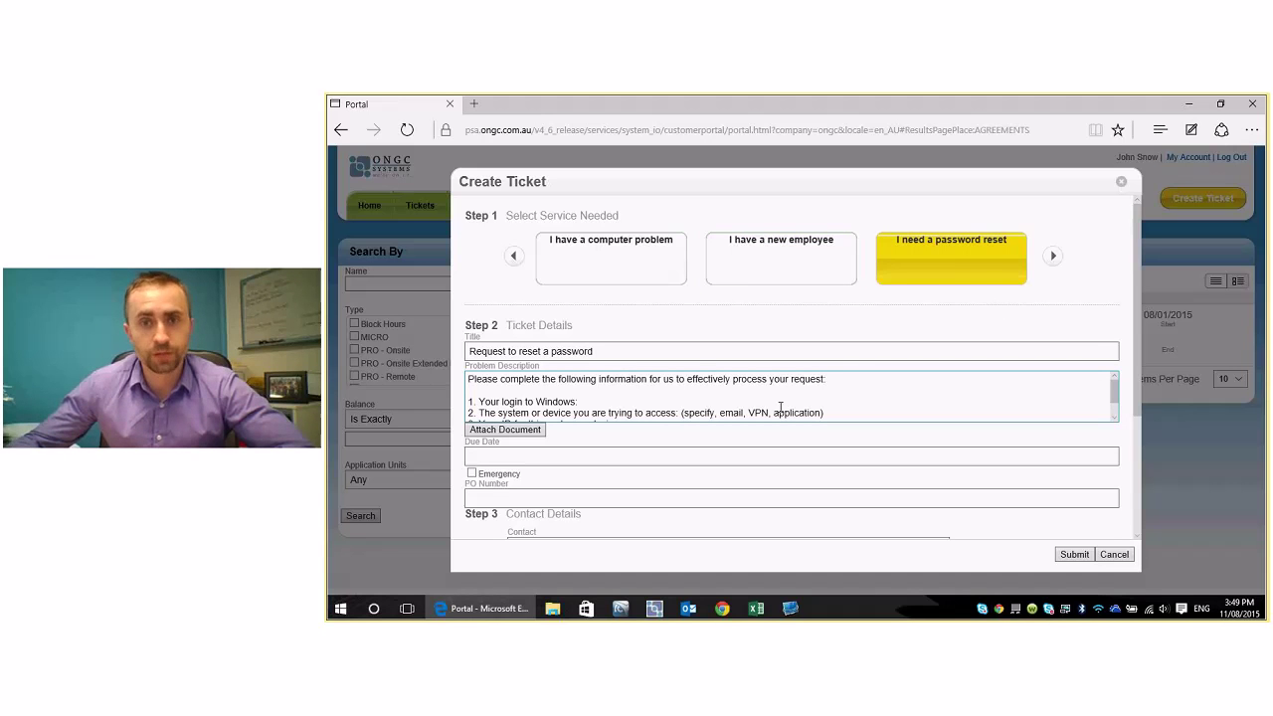
left_click(648, 262)
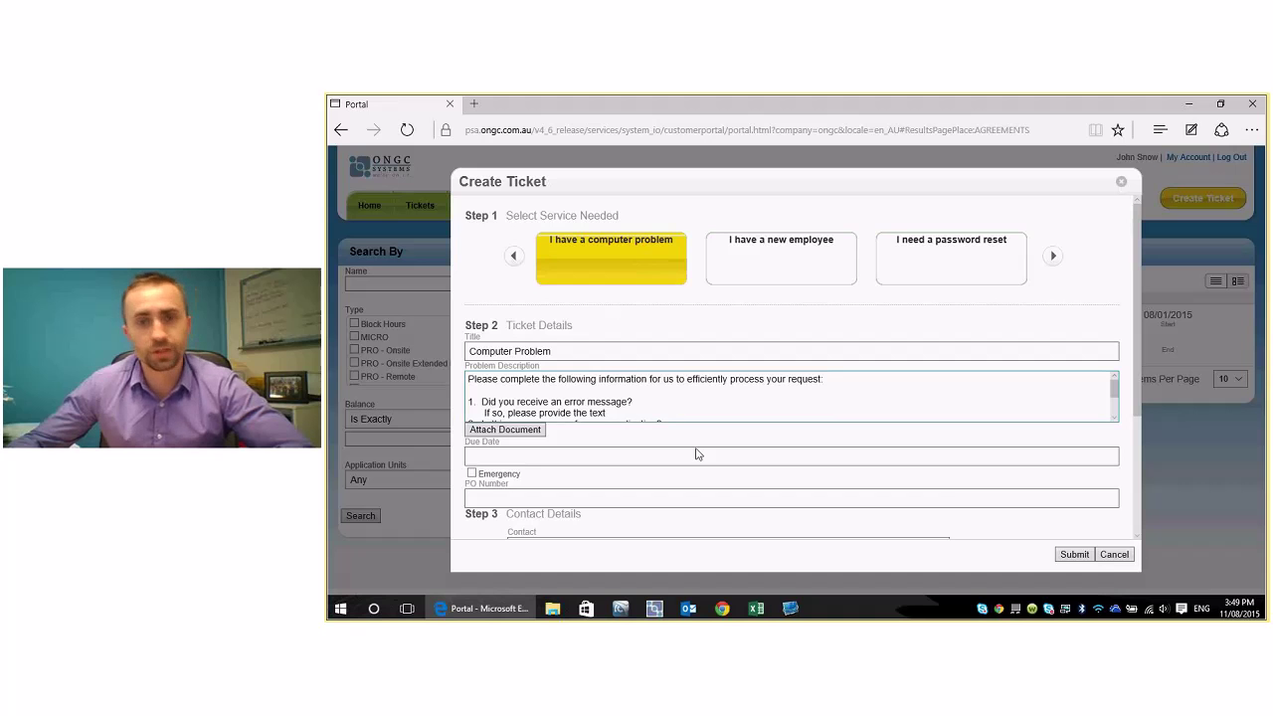
- Switch the ticket to 'I need a file restored' and scroll down to Step 3 Contact Details
scroll(1131, 372, "down", 1)
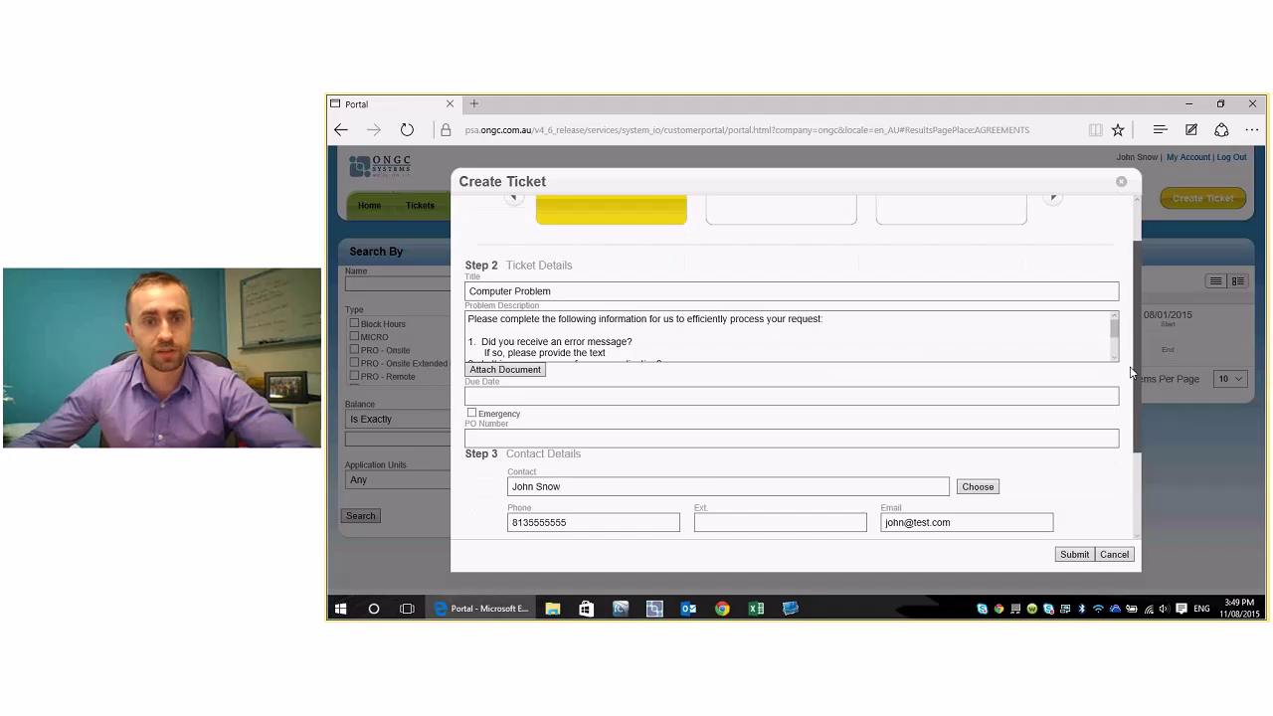
scroll(1124, 438, "down", 4)
scroll(1122, 468, "up", 5)
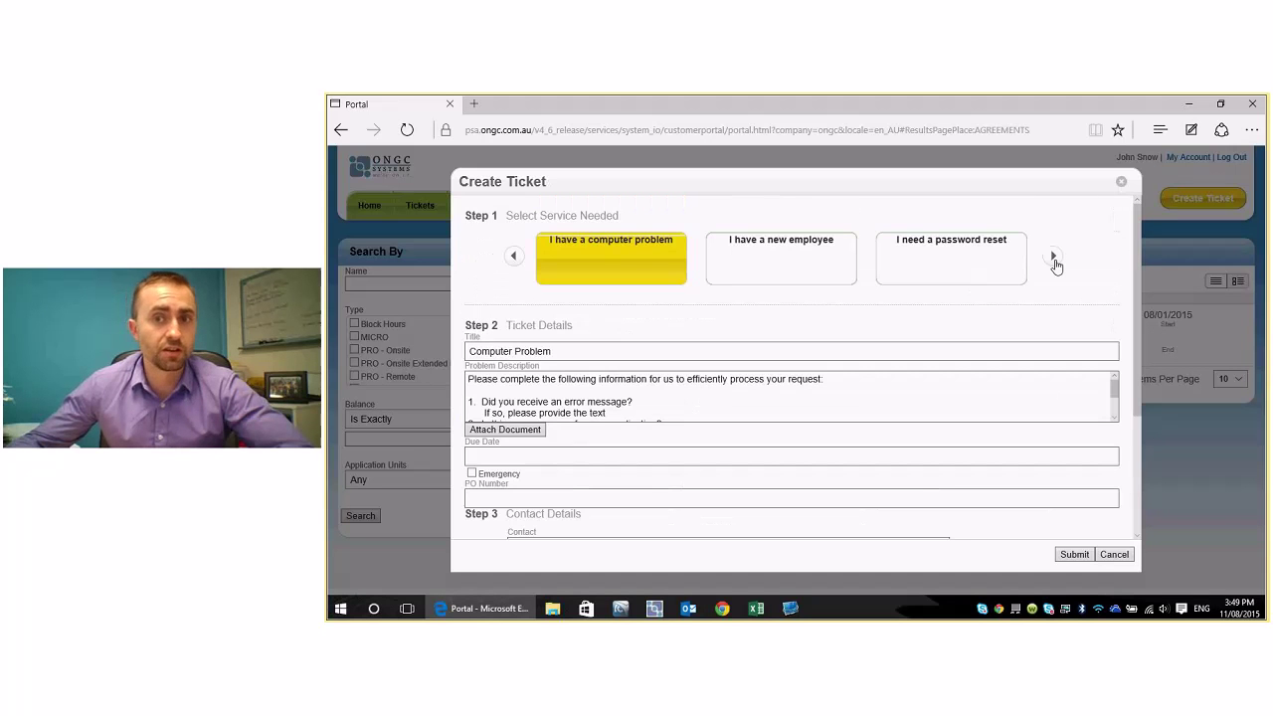
left_click(1055, 258)
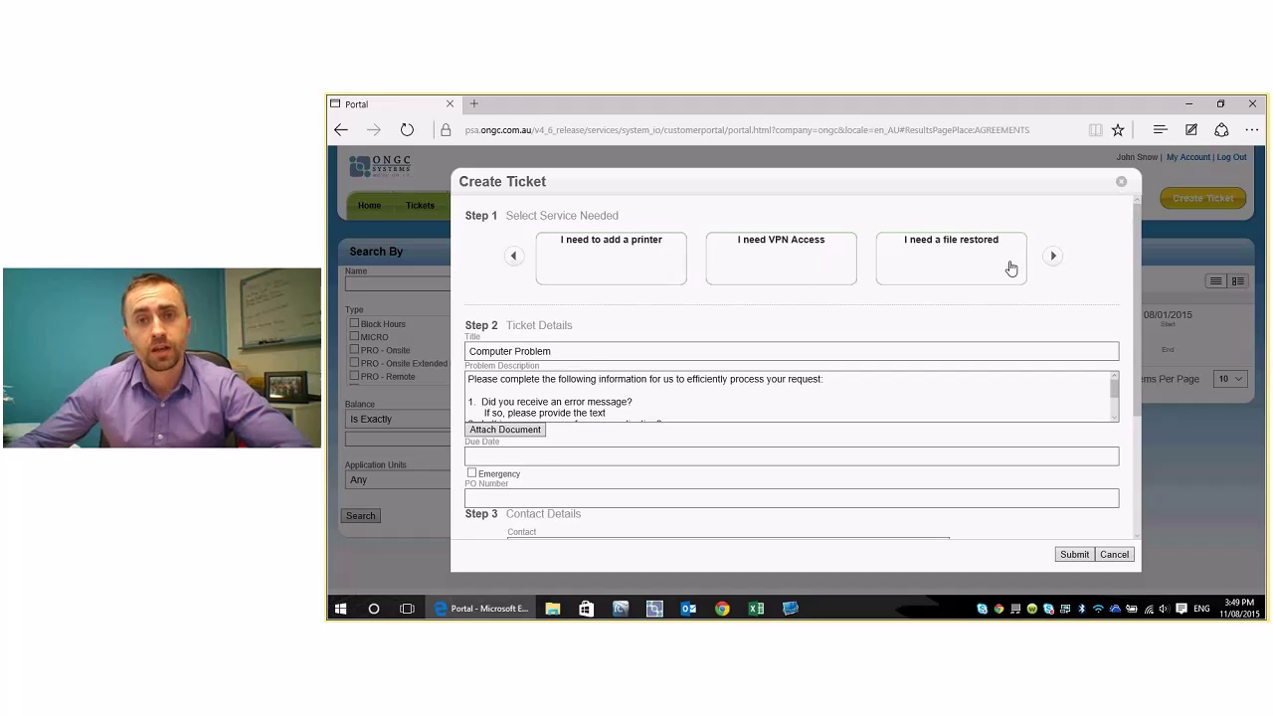
left_click(949, 259)
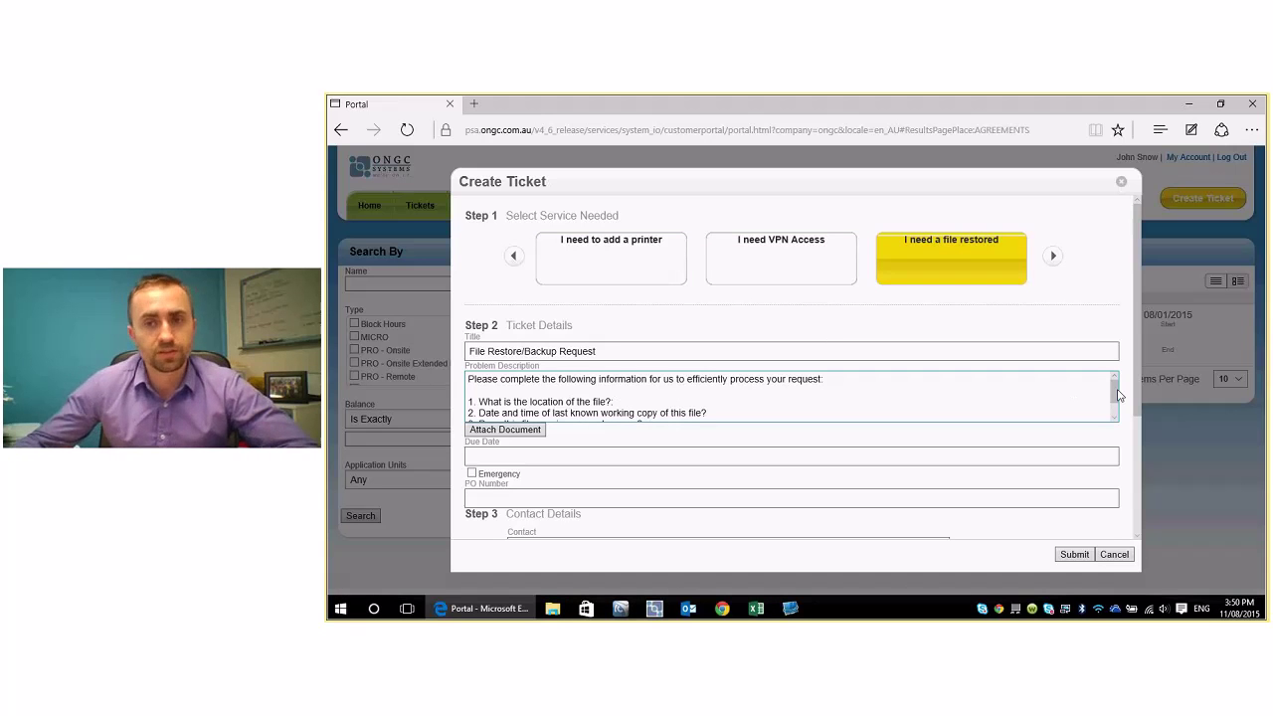
scroll(1075, 398, "down", 2)
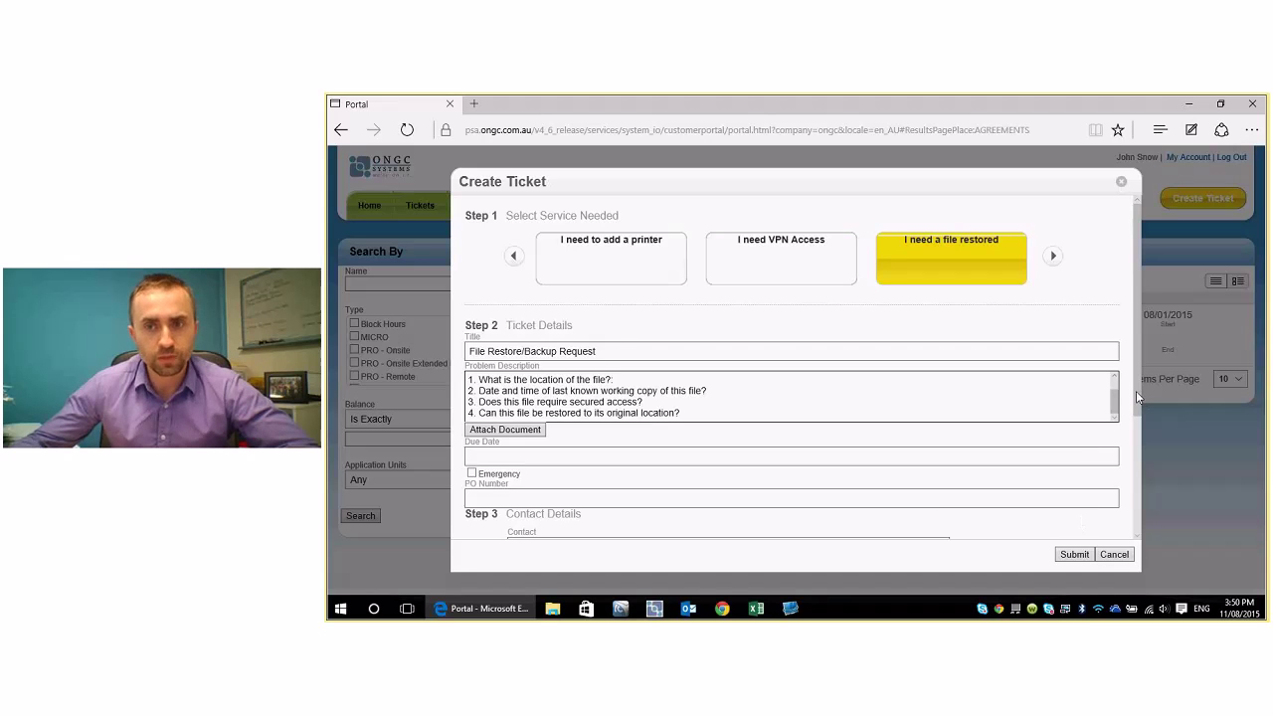
left_click_drag(1136, 391, 1137, 515)
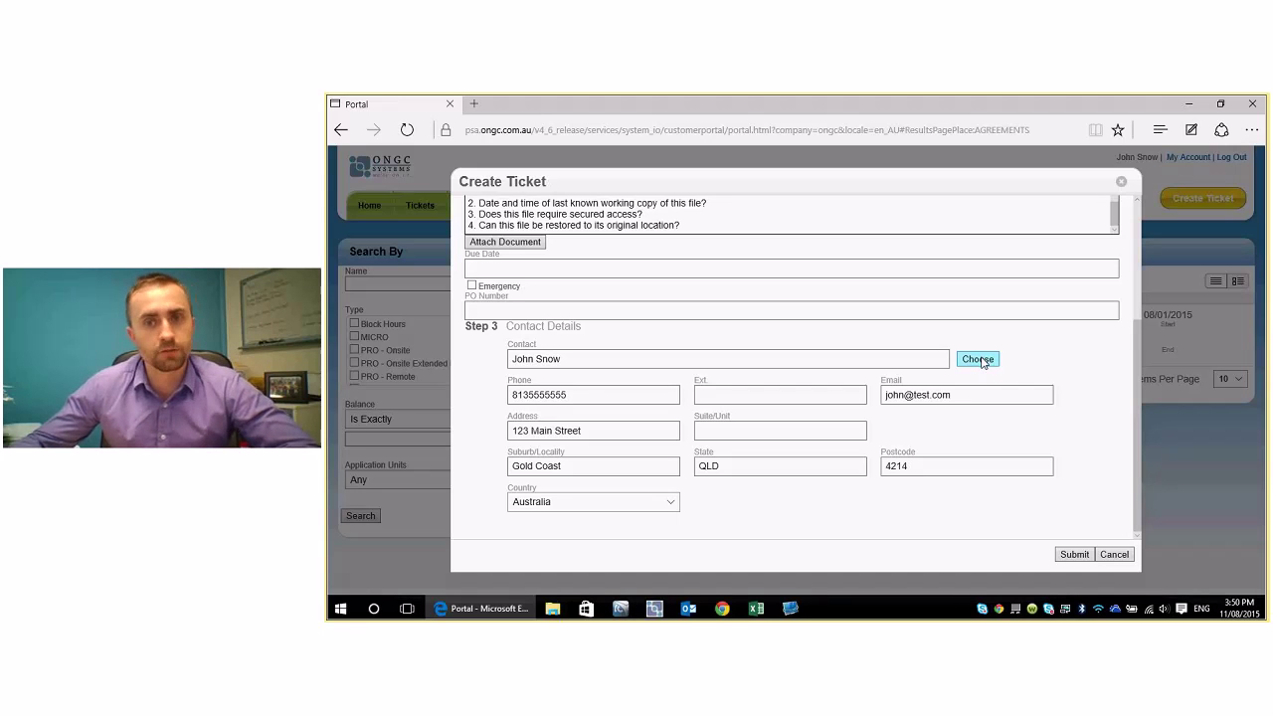
- Make the third listed person the ticket contact, enter their e-mail address, and submit the ticket
left_click(980, 360)
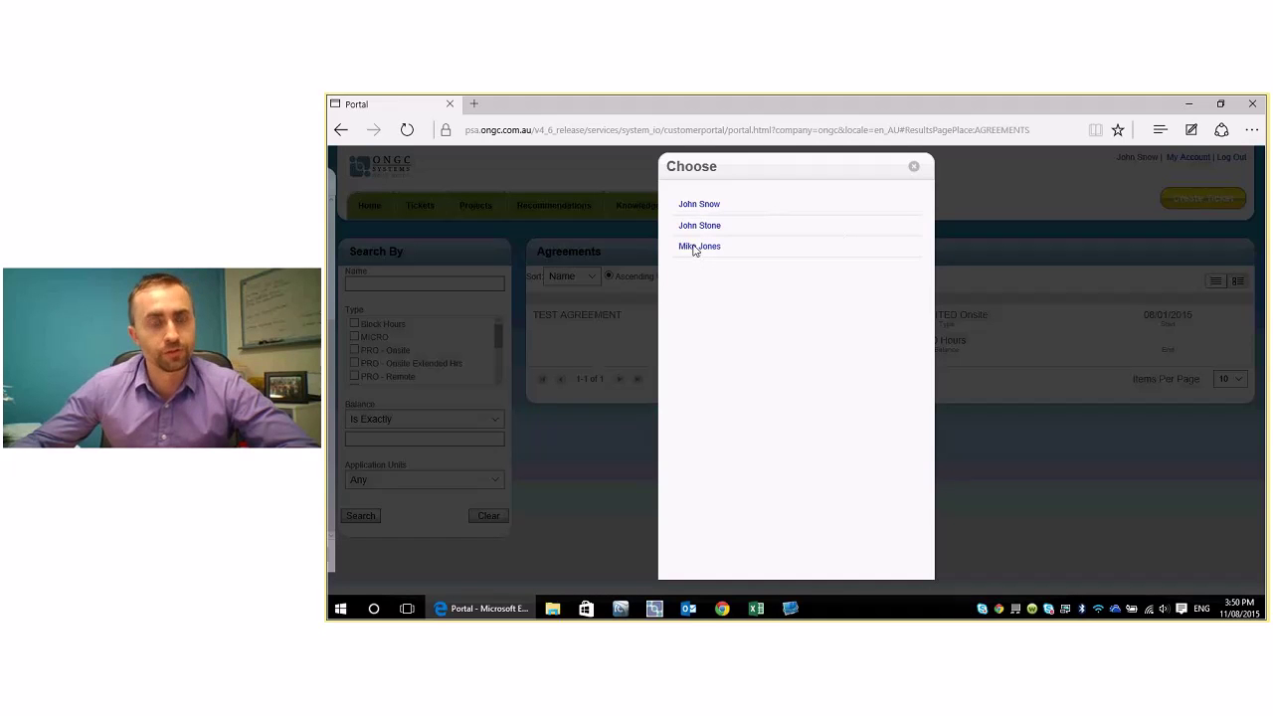
left_click(701, 247)
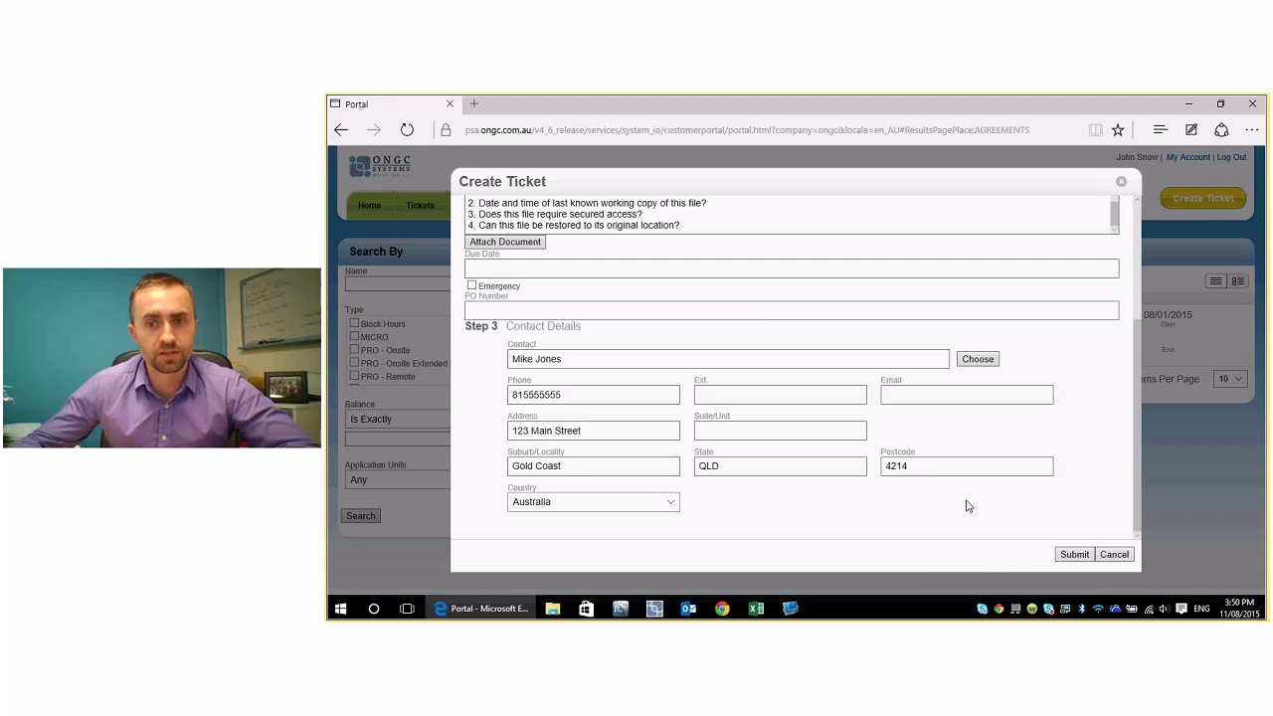
left_click(1072, 555)
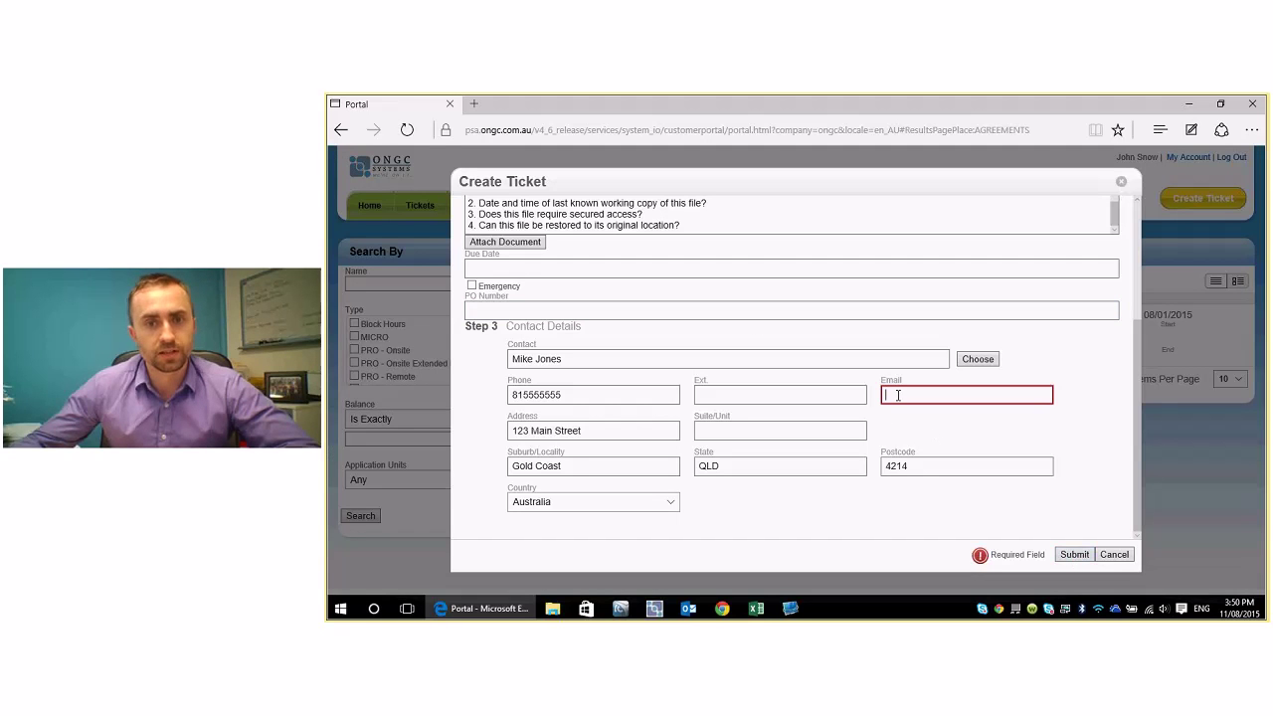
left_click(952, 398)
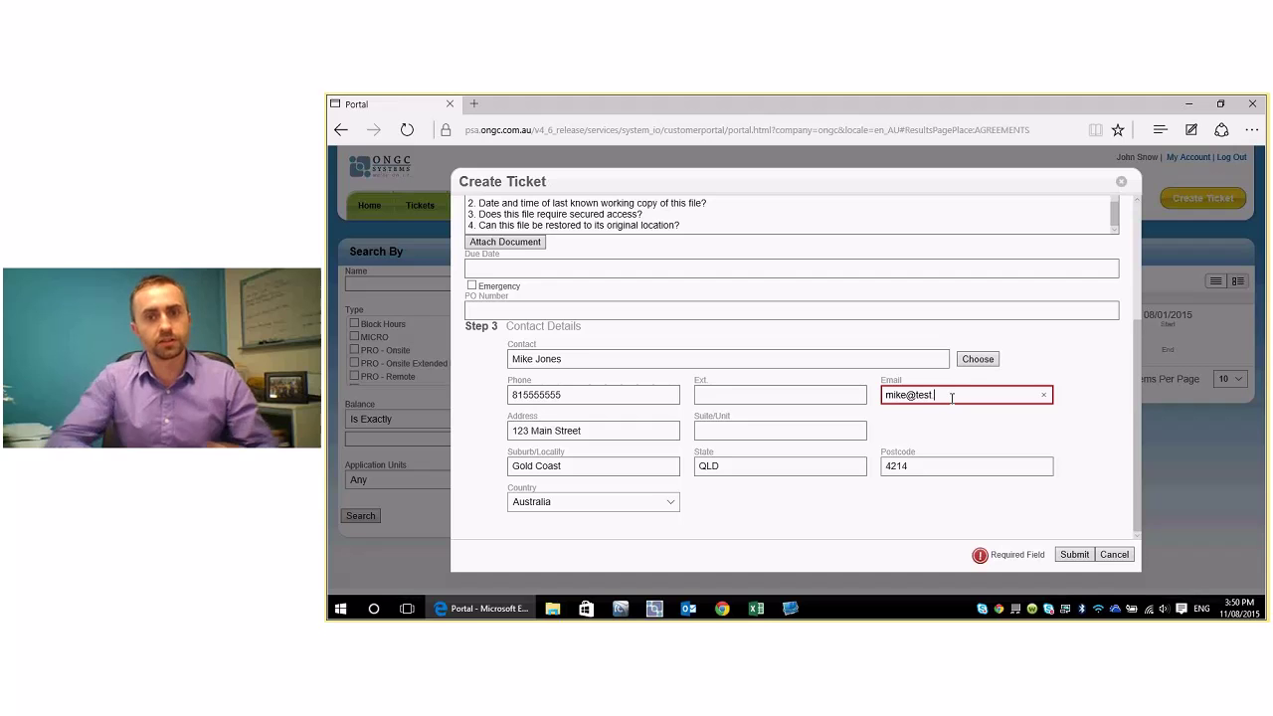
left_click(1074, 555)
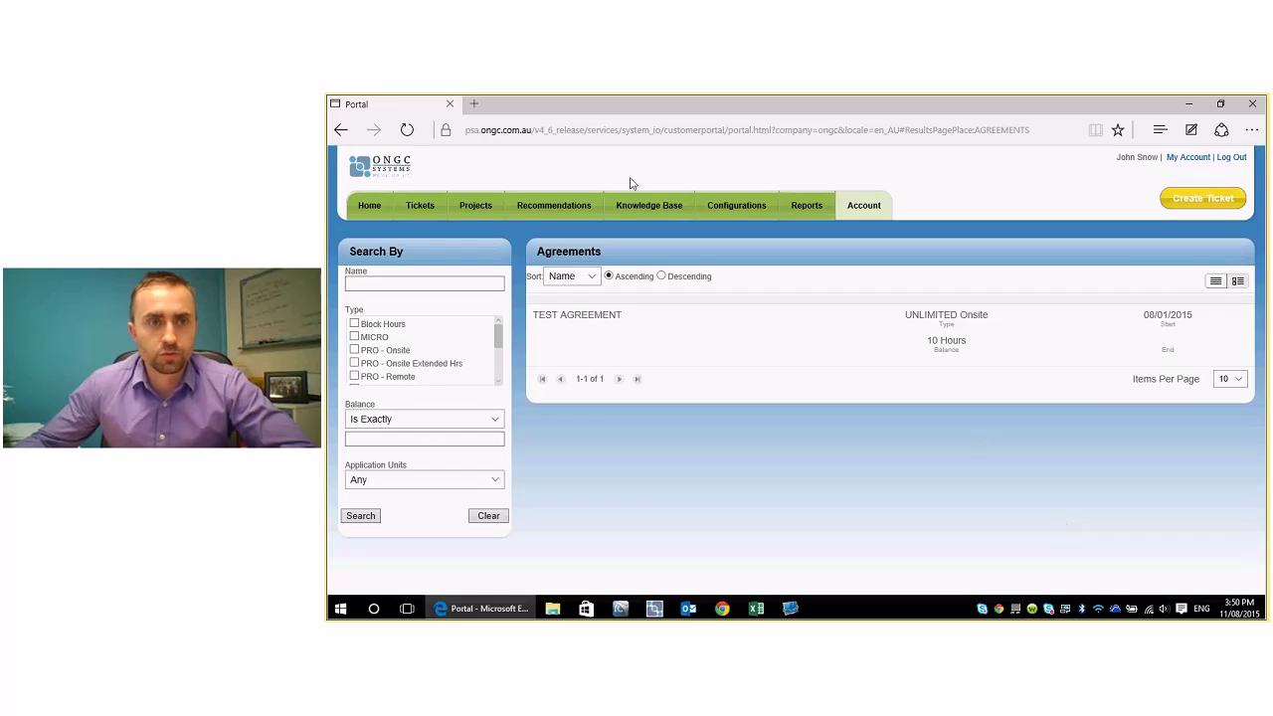
- Open the File Restore/Backup Request ticket from Tickets and post the comment 'More detail'
left_click(423, 206)
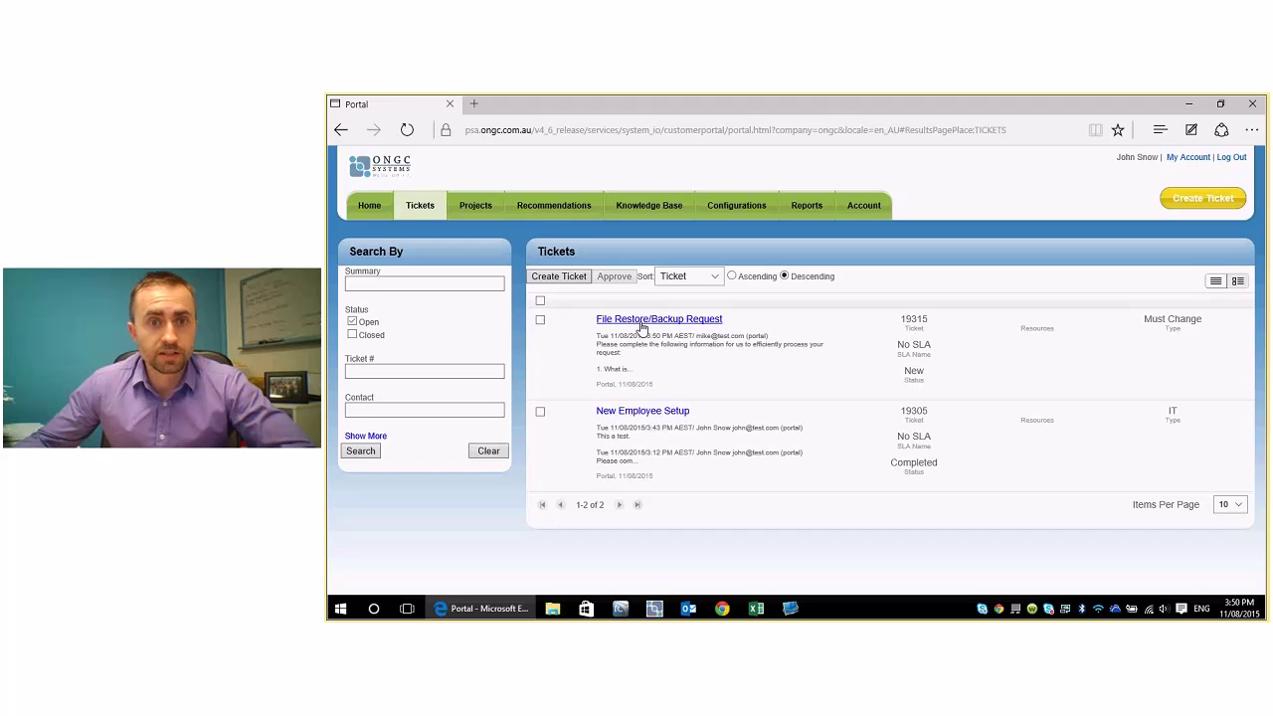
left_click(793, 347)
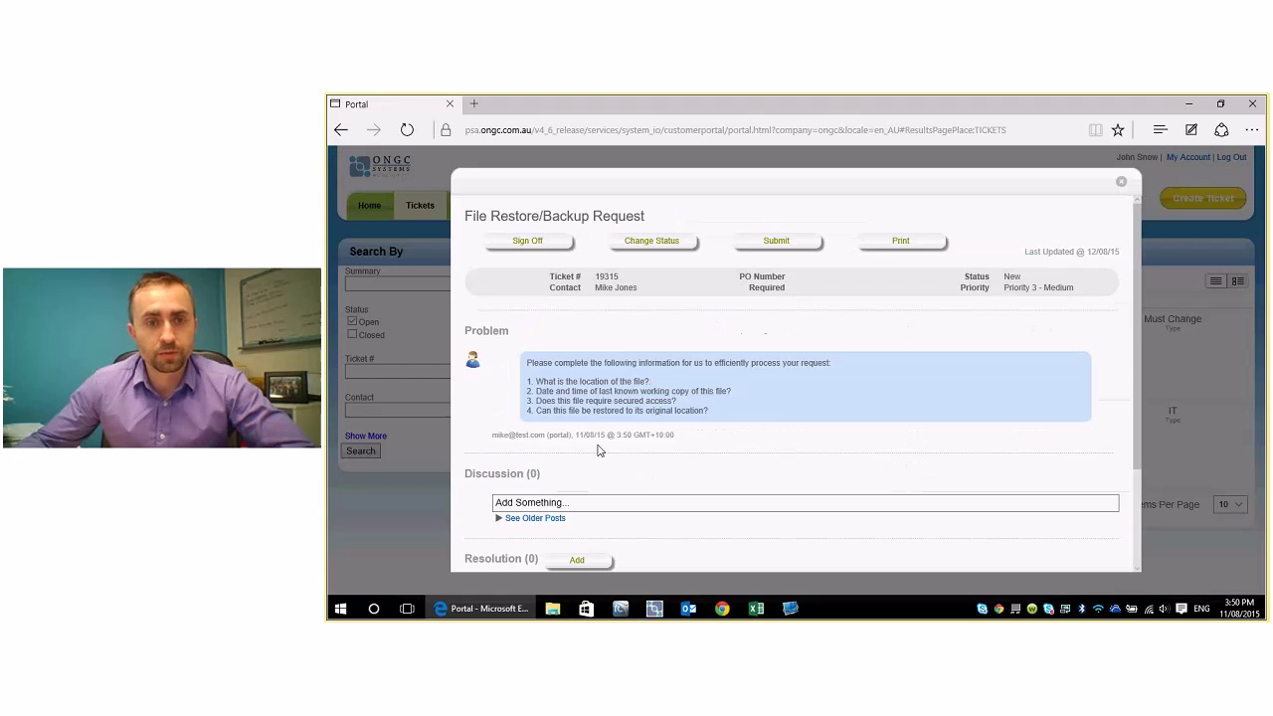
left_click(532, 503)
type("More detail")
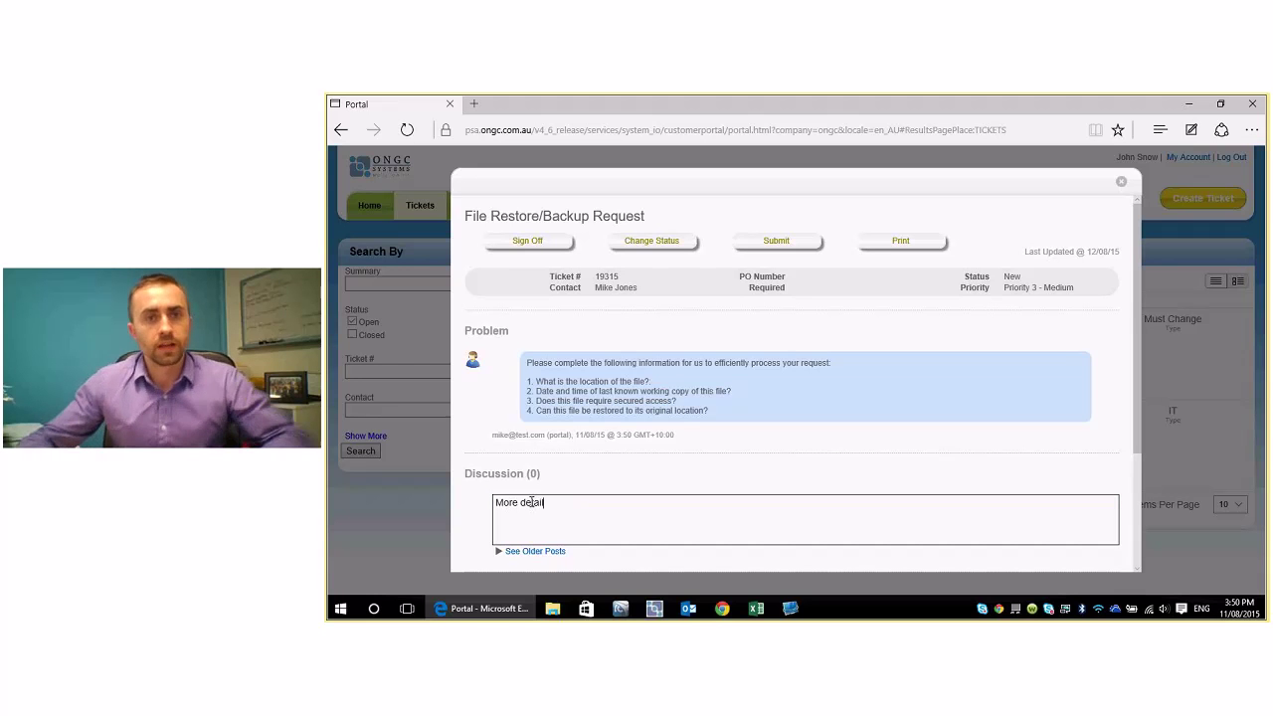
left_click(759, 252)
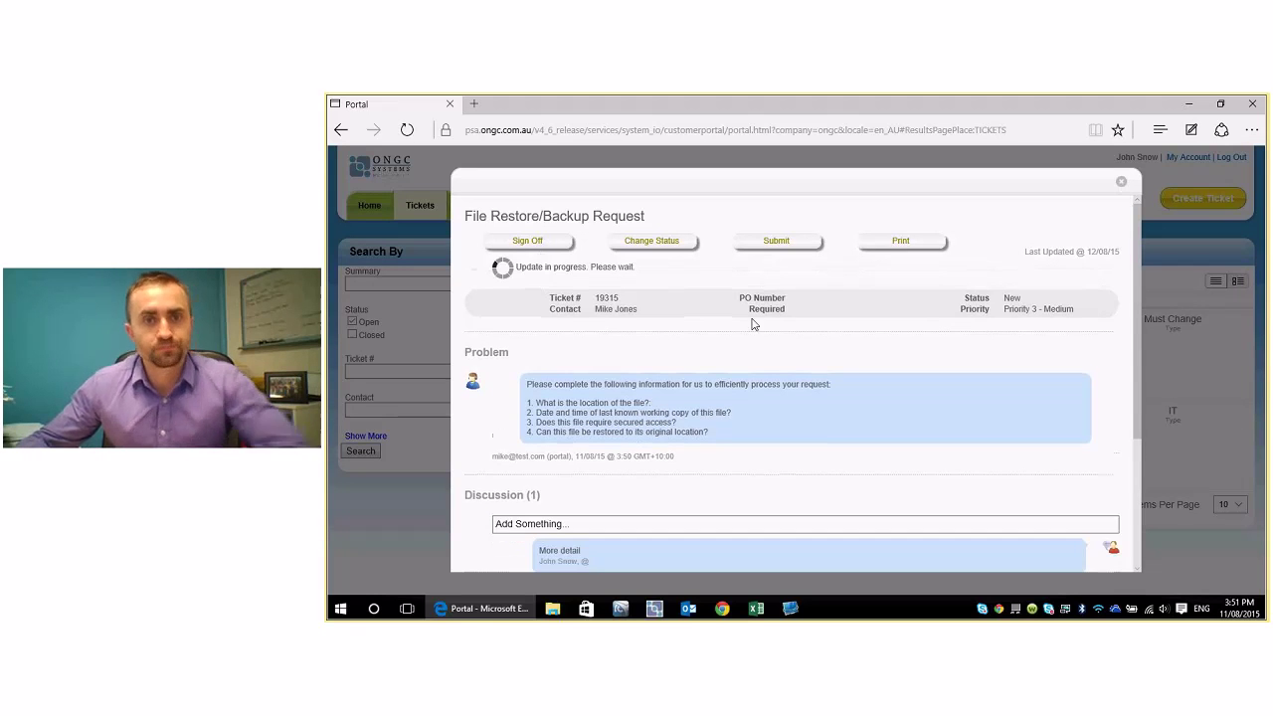